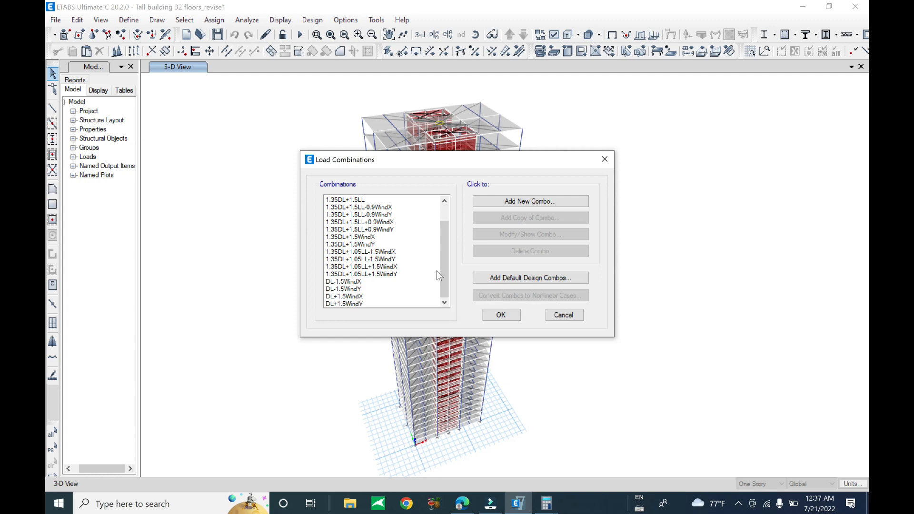
- Review the full list of defined load combinations and close it
drag(447, 265, 449, 221)
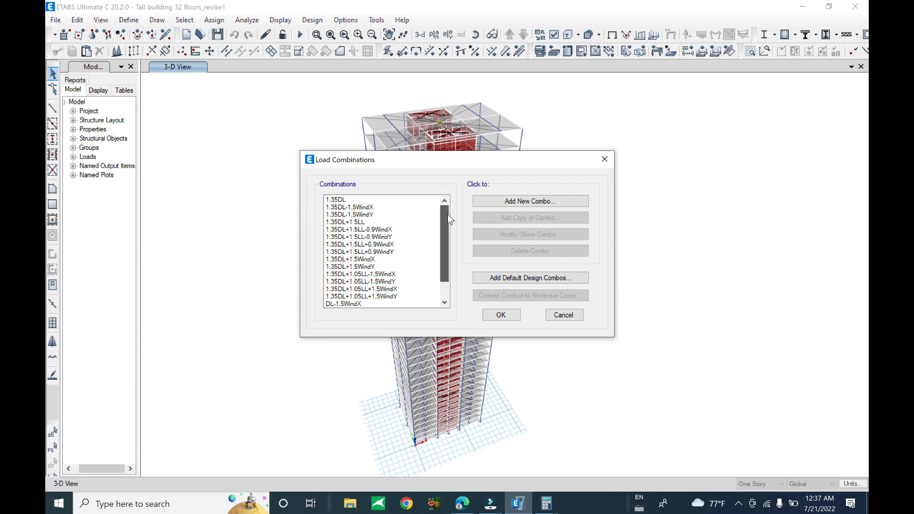
mouse_move(447, 214)
mouse_down()
mouse_move(446, 292)
mouse_move(460, 219)
mouse_up()
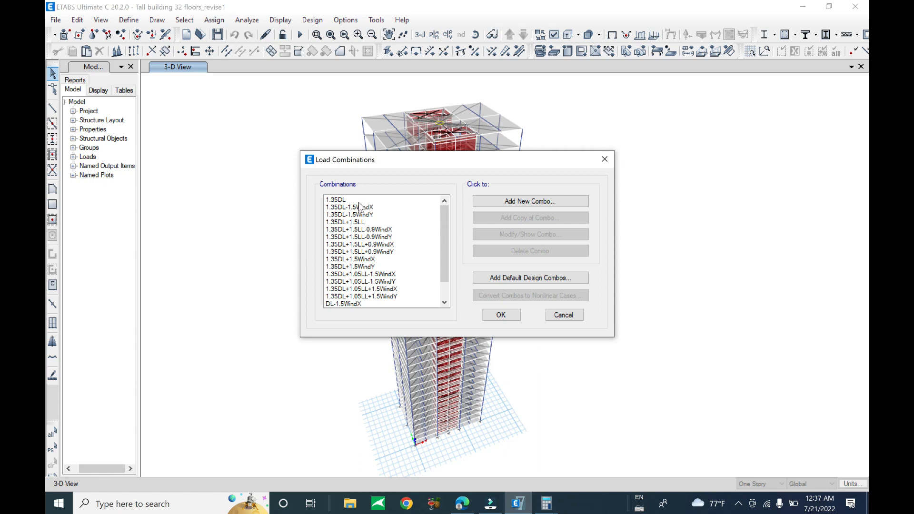
drag(336, 204, 352, 295)
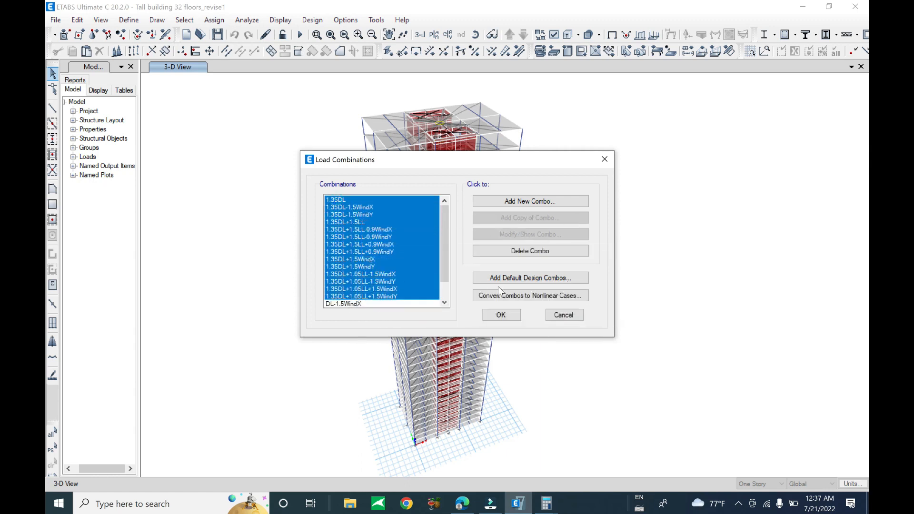
click(501, 314)
- Save the current building model under its existing file name
click(56, 20)
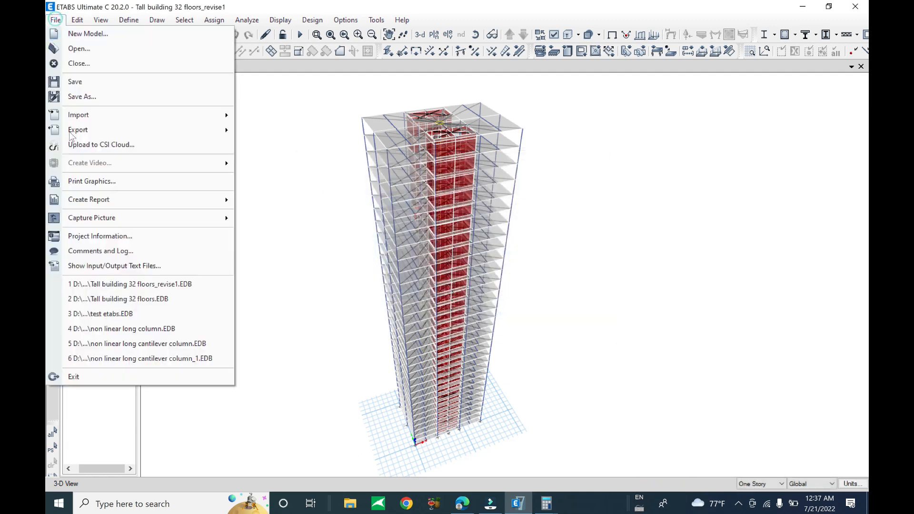
click(75, 81)
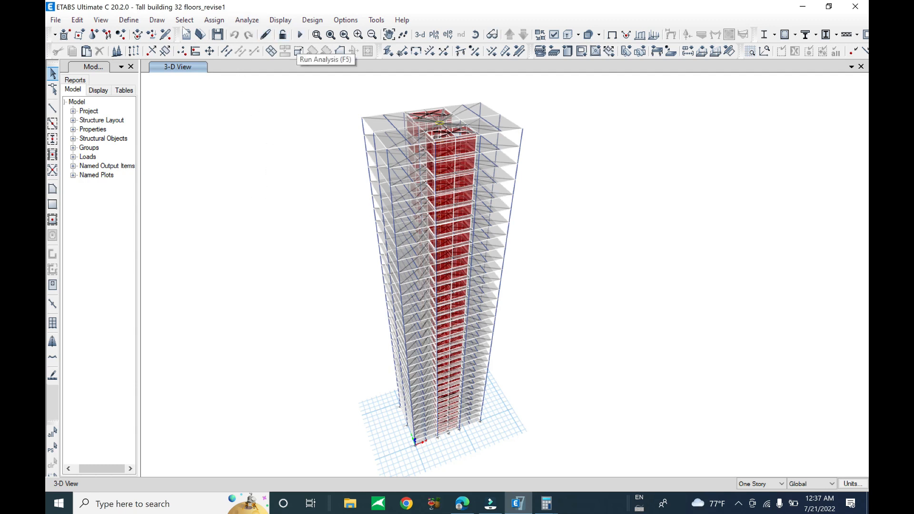
click(55, 20)
click(76, 80)
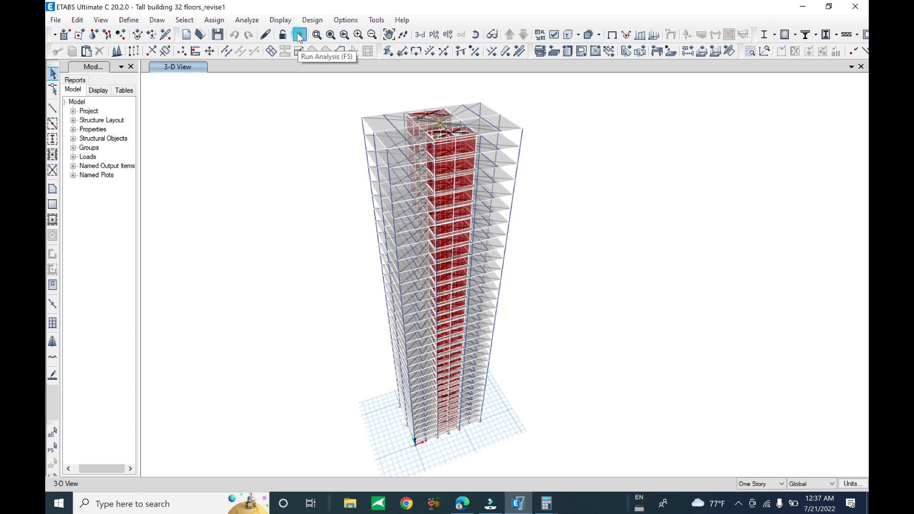
- Run the structural analysis, terminate the job during the modal case and dismiss the analysis report
click(299, 35)
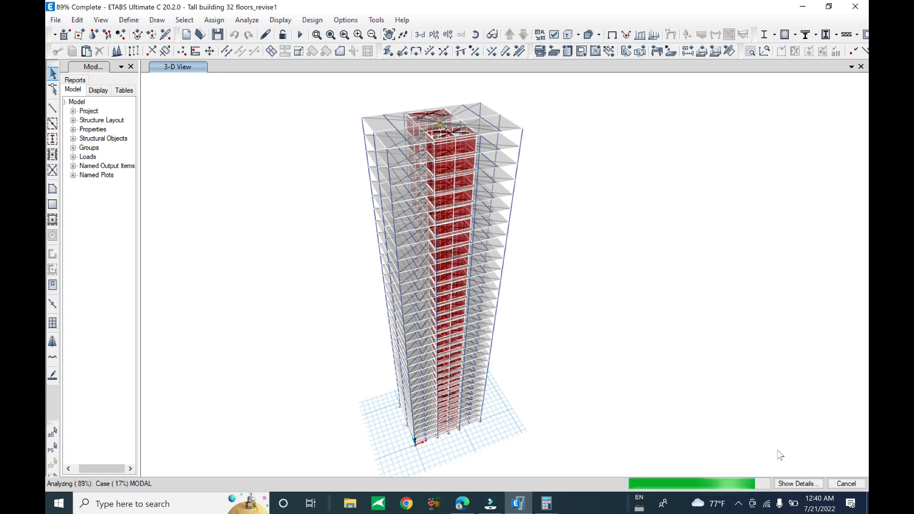
click(846, 484)
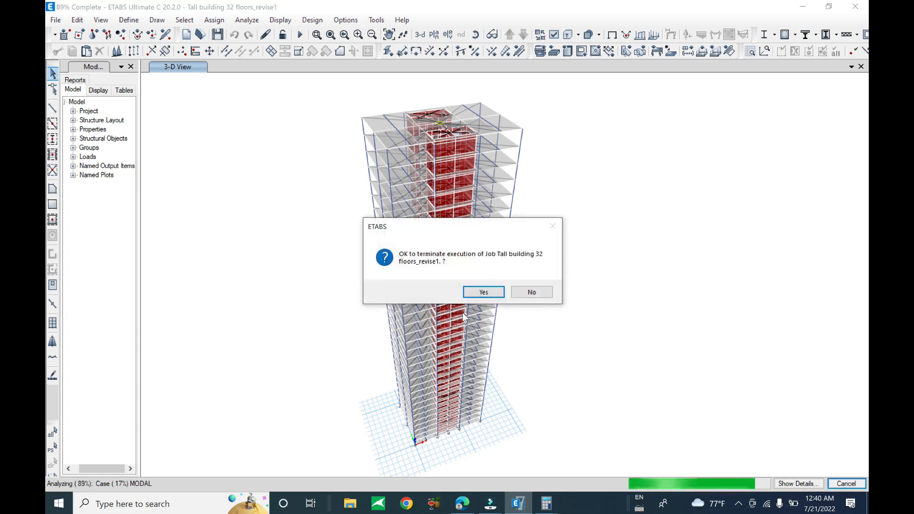
click(483, 291)
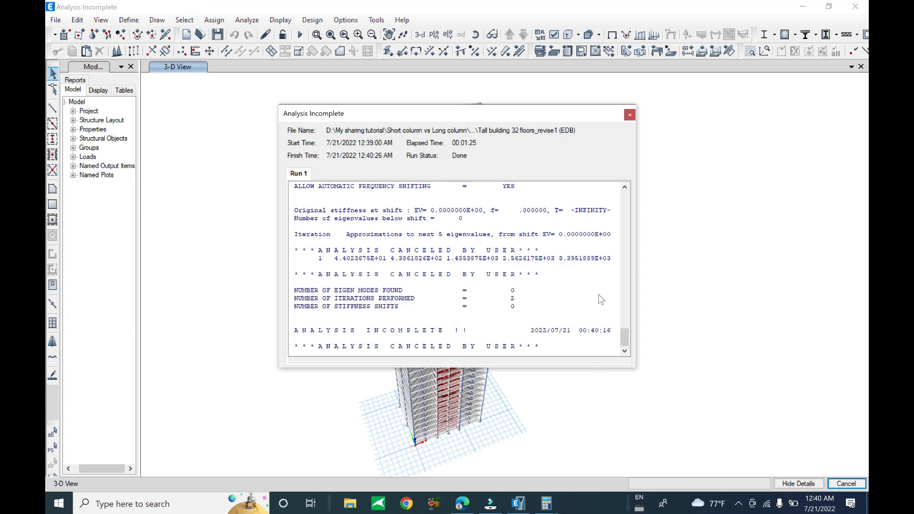
click(630, 115)
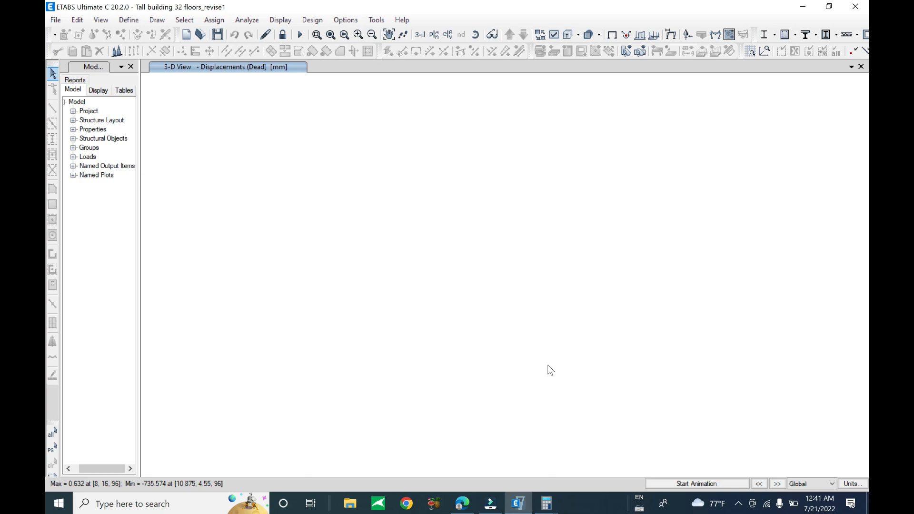
- Inspect the dead load displacement shape of the tower, and unlock the model, deleting its analysis results
scroll(434, 139, up, 5)
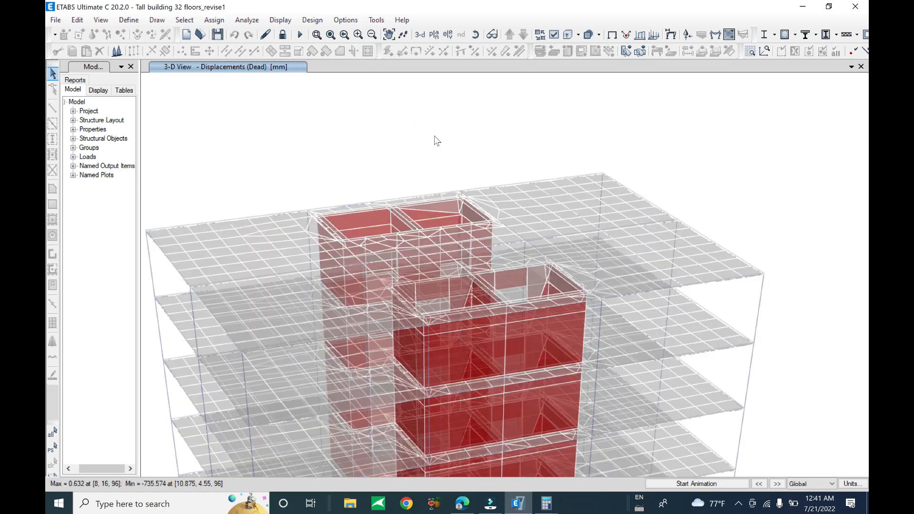
scroll(482, 281, up, 3)
scroll(513, 176, down, 4)
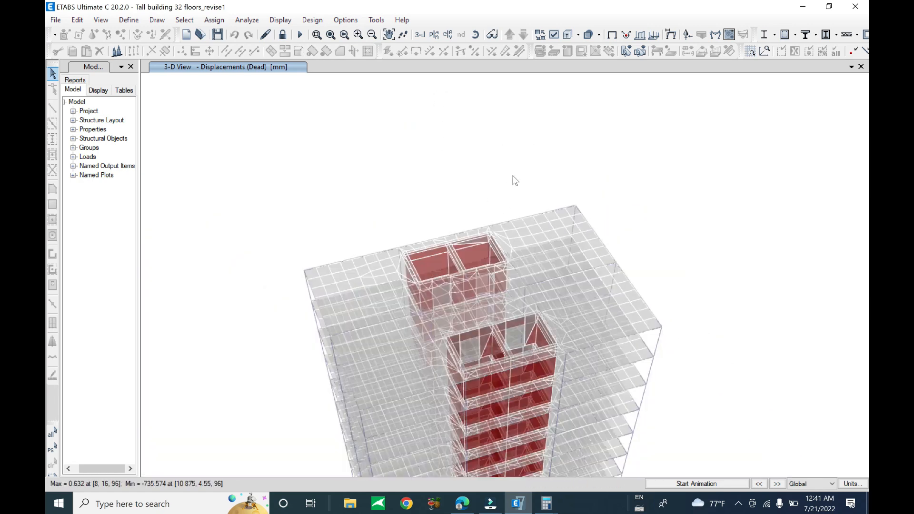
shift+middle_drag(721, 368, 708, 296)
scroll(639, 200, down, 5)
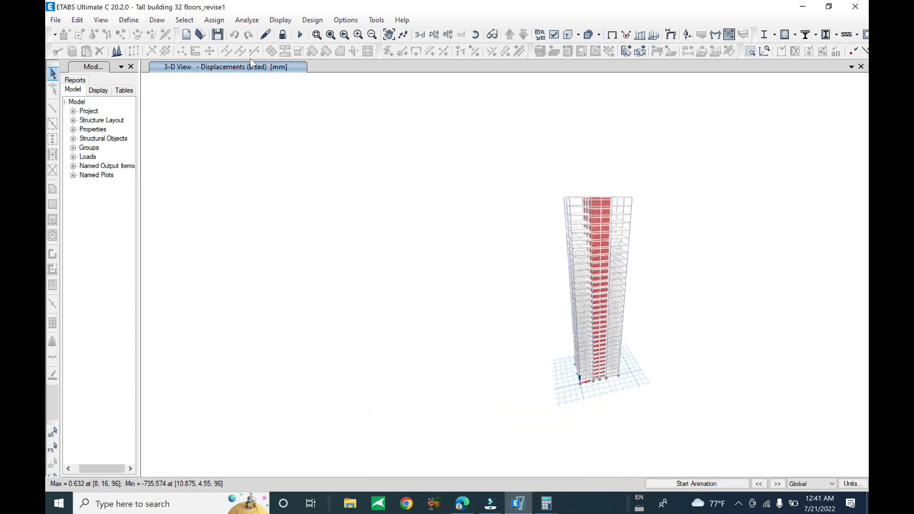
click(283, 35)
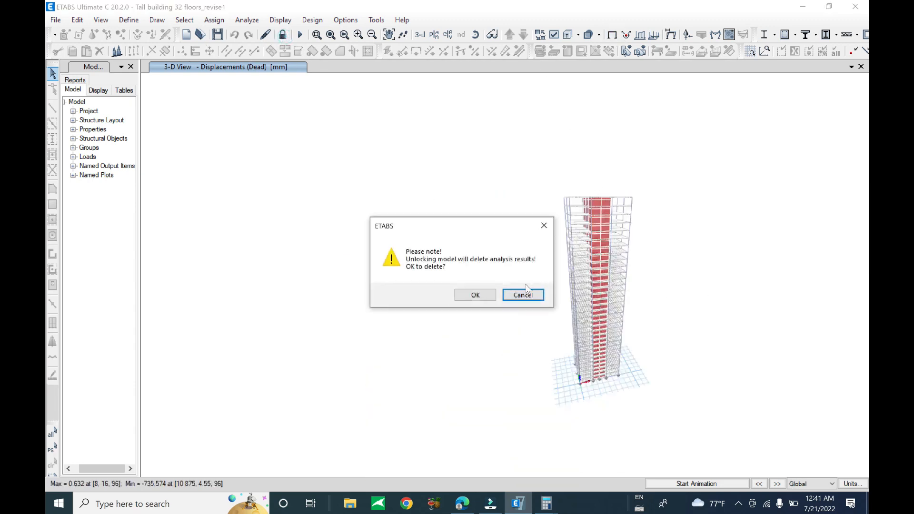
click(475, 295)
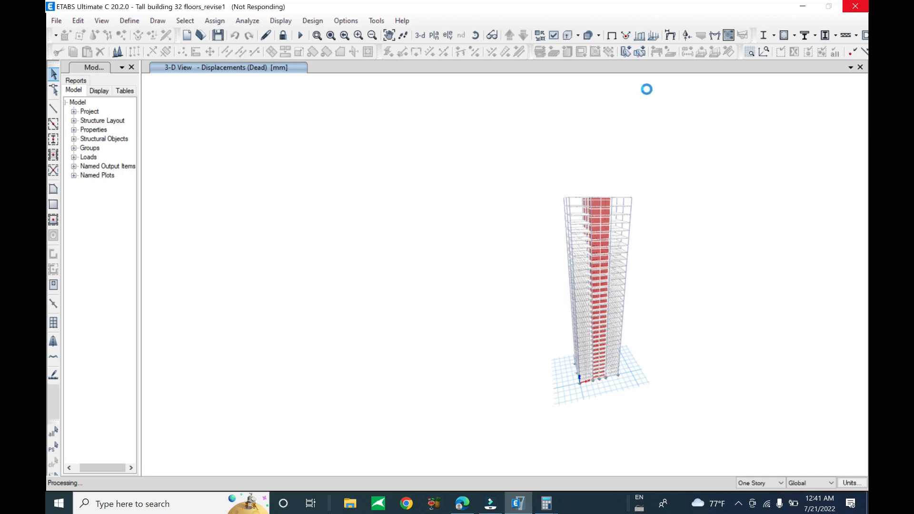
- Display the undeformed shape and restore the full 3D view of the building
click(654, 36)
click(612, 34)
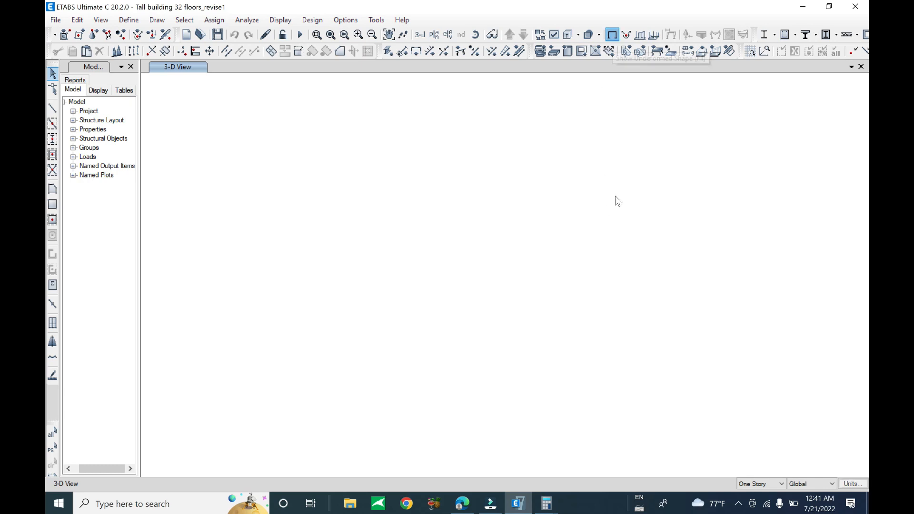
click(331, 36)
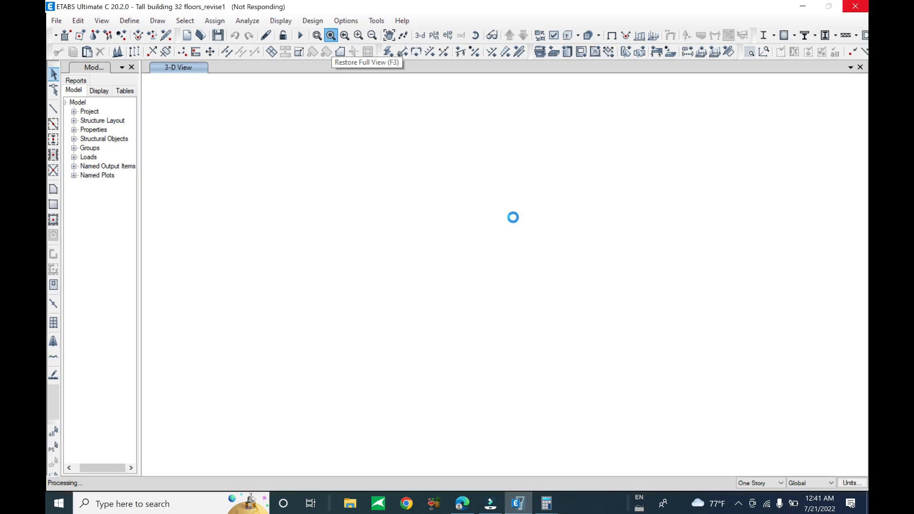
middle_drag(589, 270, 546, 313)
- Set the preset P-Delta automation method to None
click(129, 21)
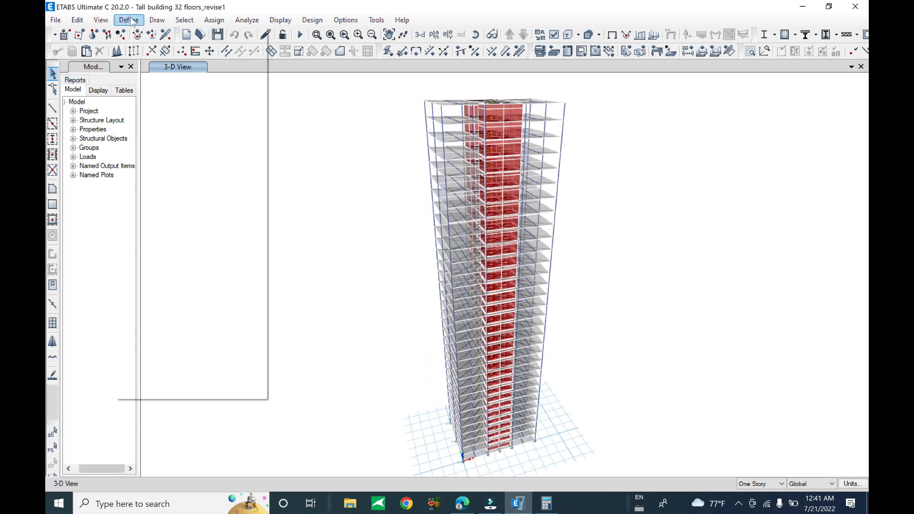
mouse_move(183, 194)
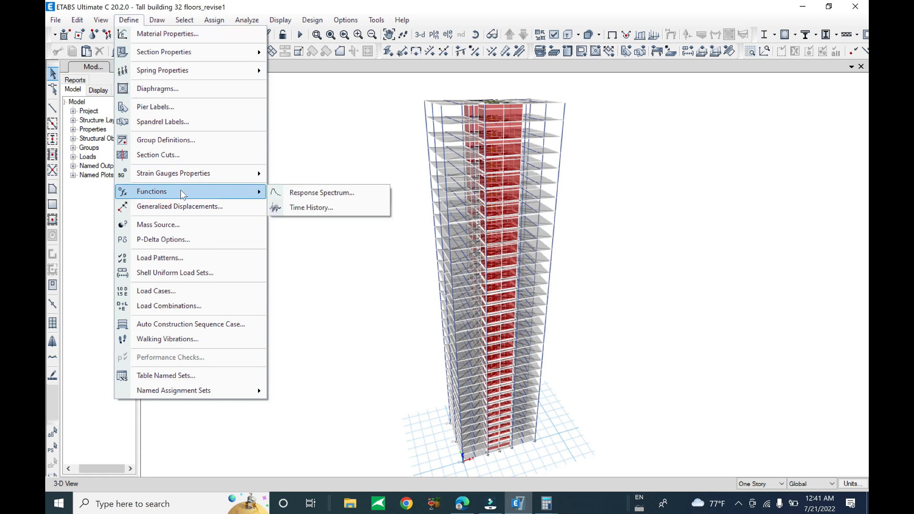
click(190, 240)
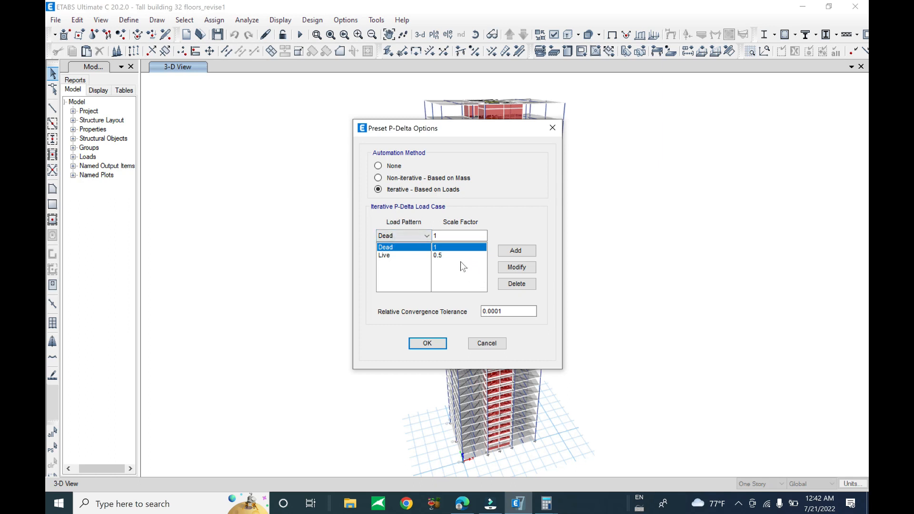
click(394, 166)
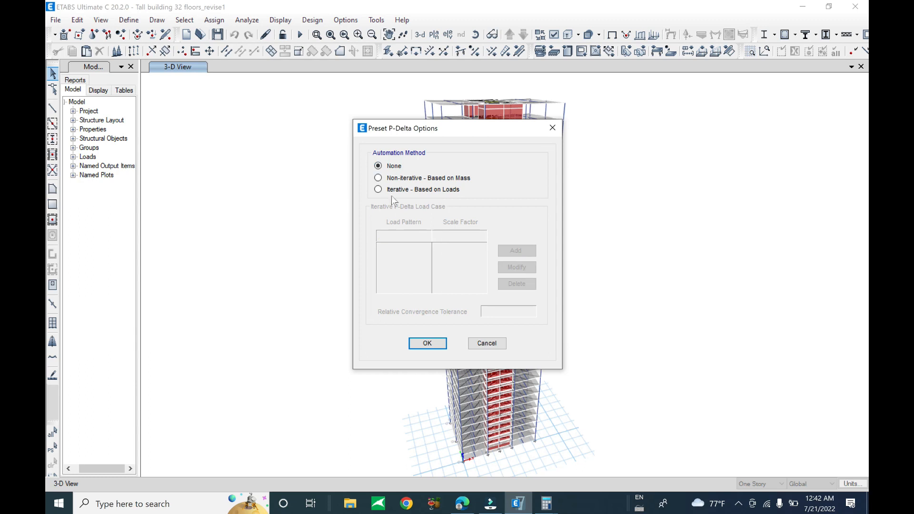
click(427, 343)
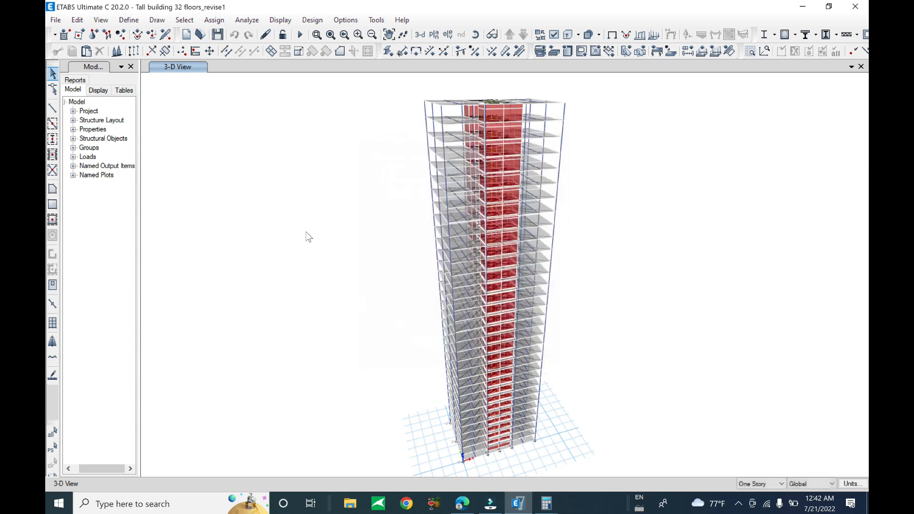
- Add a new load case named "Critical load buckling" with the Buckling load case type
click(125, 21)
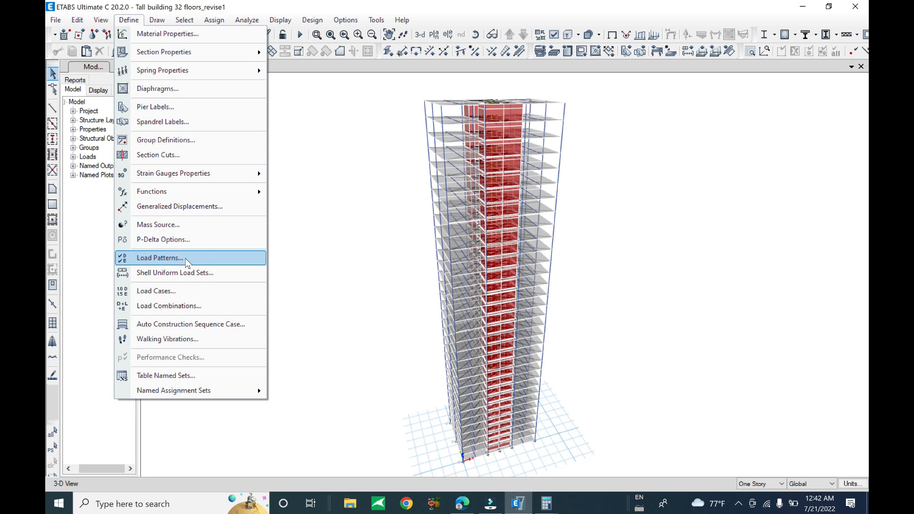
click(182, 290)
drag(507, 152, 470, 109)
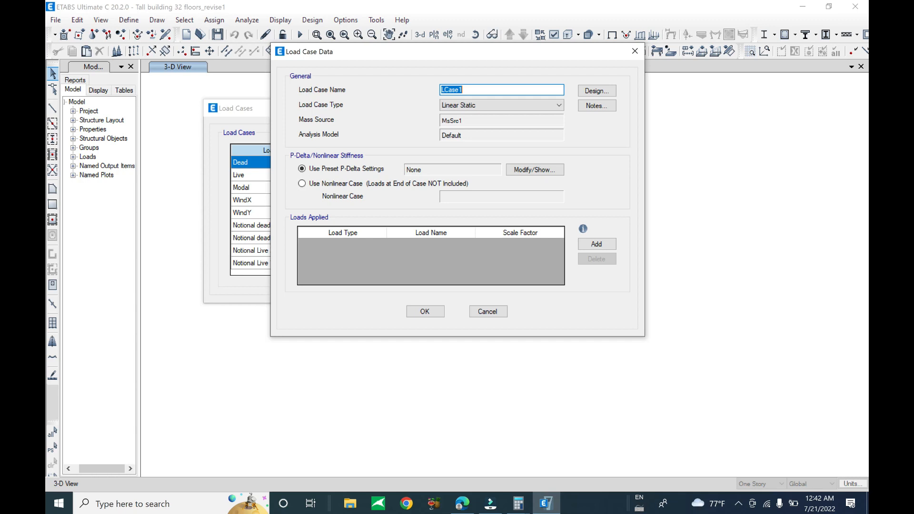
text(Critical load)
click(507, 102)
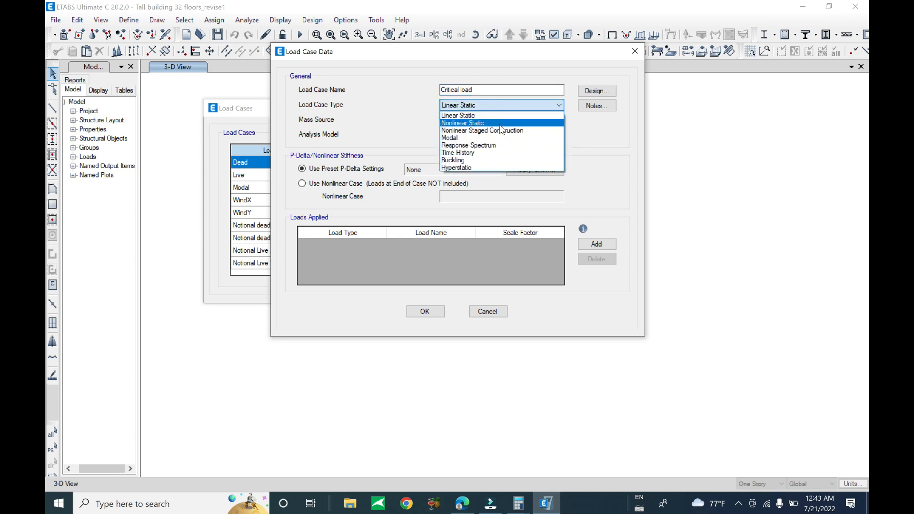
click(477, 161)
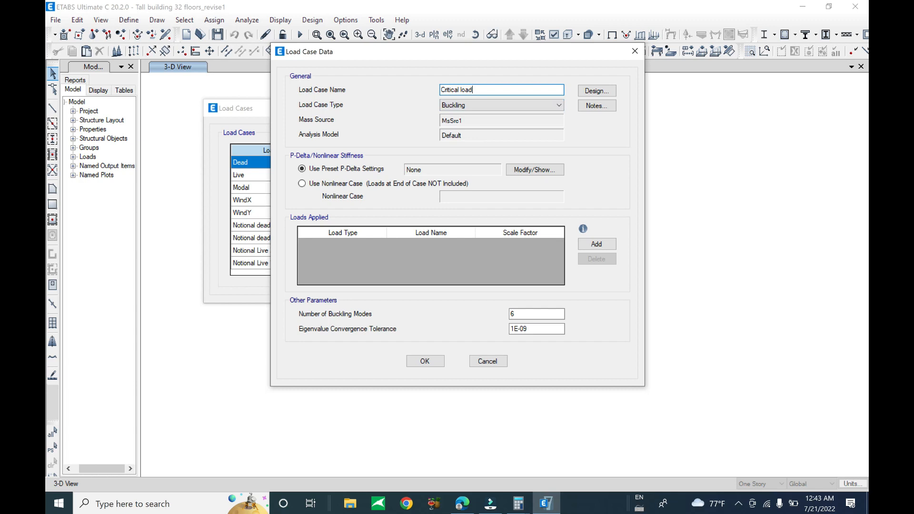
text(buckling)
- Set the buckling case's stiffness to Use Nonlinear Case with None, and apply the Dead load pattern with scale factor 1
click(423, 184)
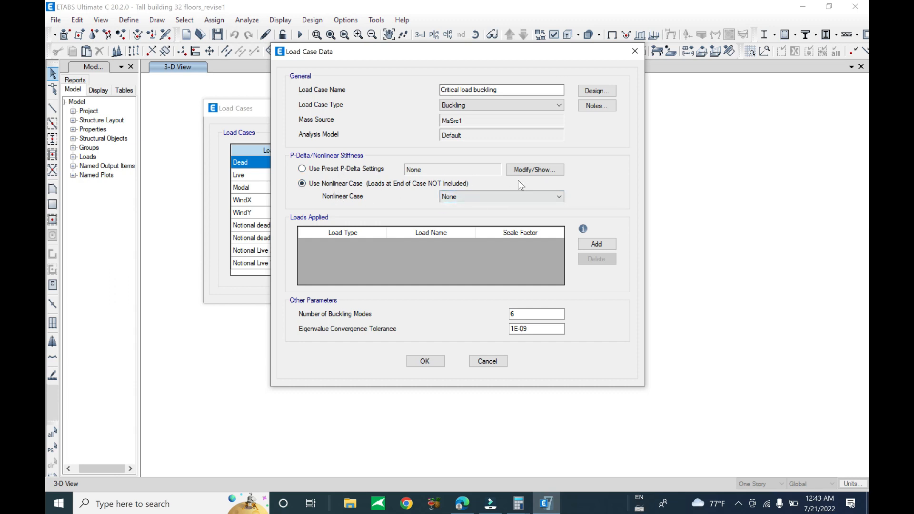
click(596, 245)
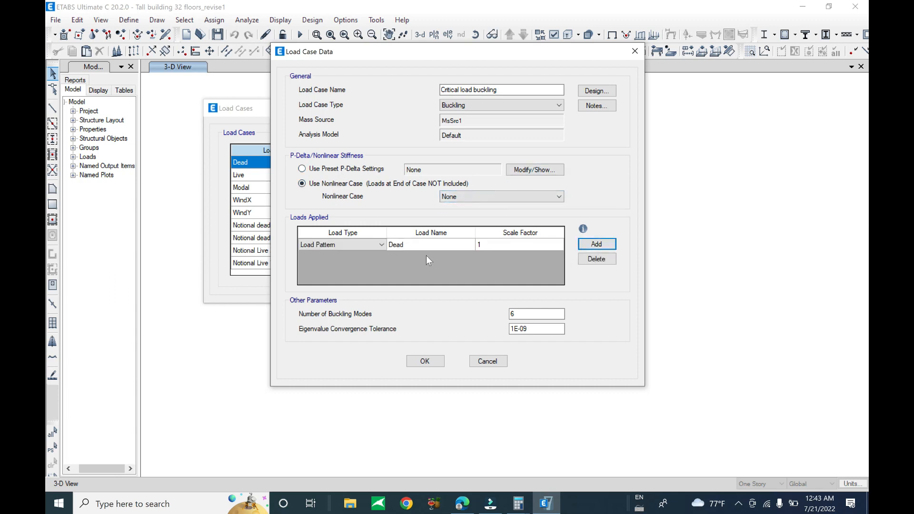
click(380, 244)
click(379, 245)
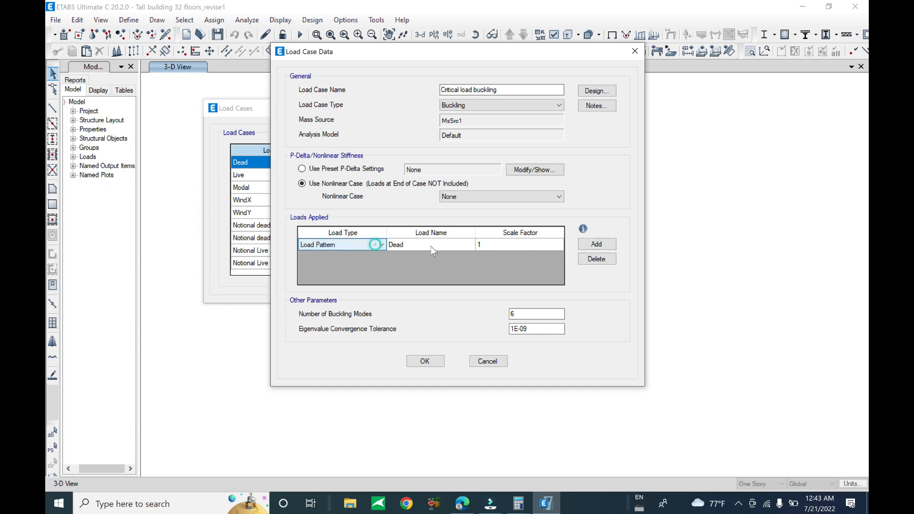
click(433, 246)
click(467, 245)
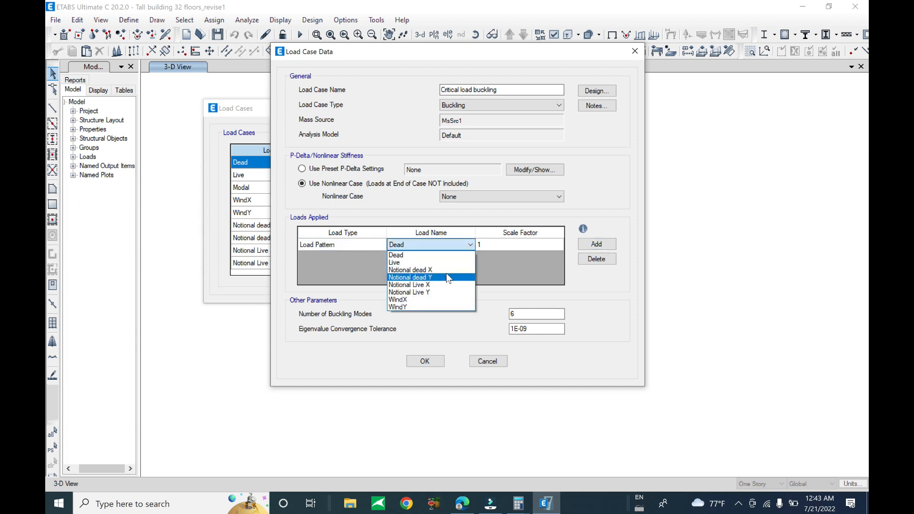
click(425, 257)
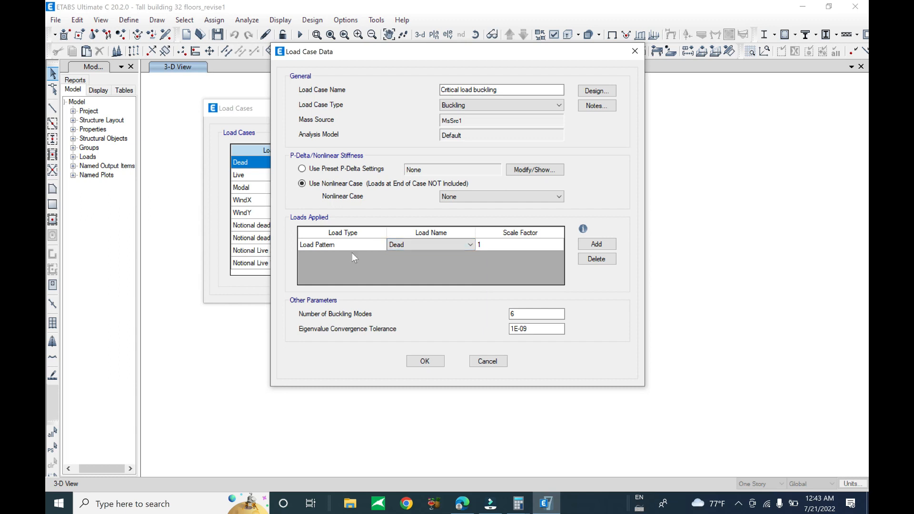
- Add the Live and Notional dead X load patterns to the buckling case's applied loads, each with scale factor 1
click(598, 243)
click(416, 257)
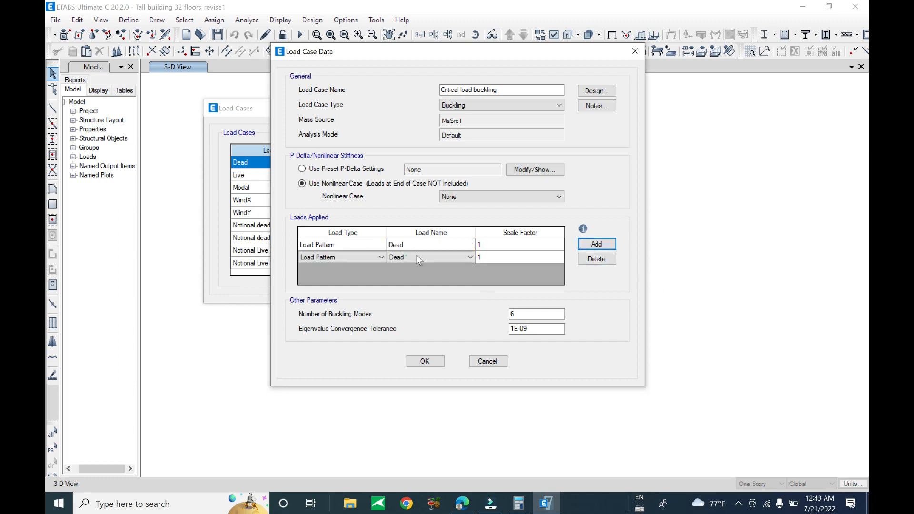
click(419, 257)
click(418, 270)
click(597, 244)
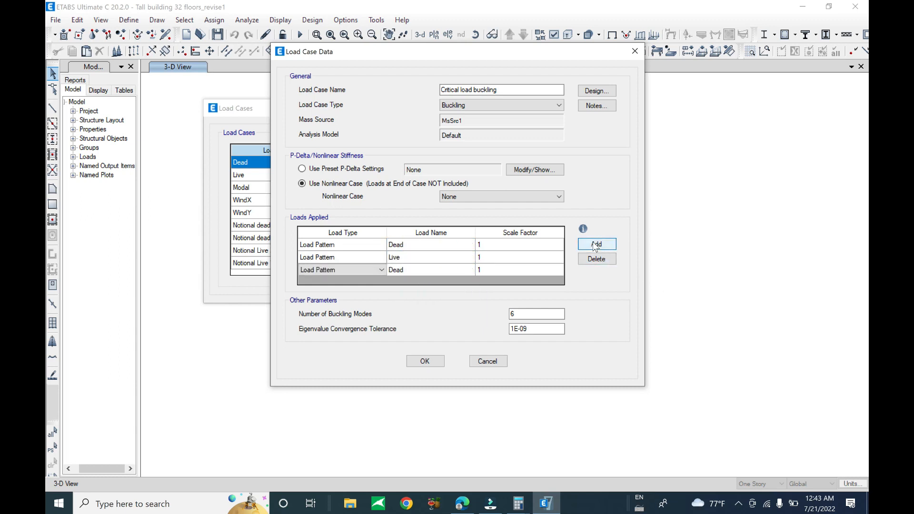
click(428, 272)
click(427, 272)
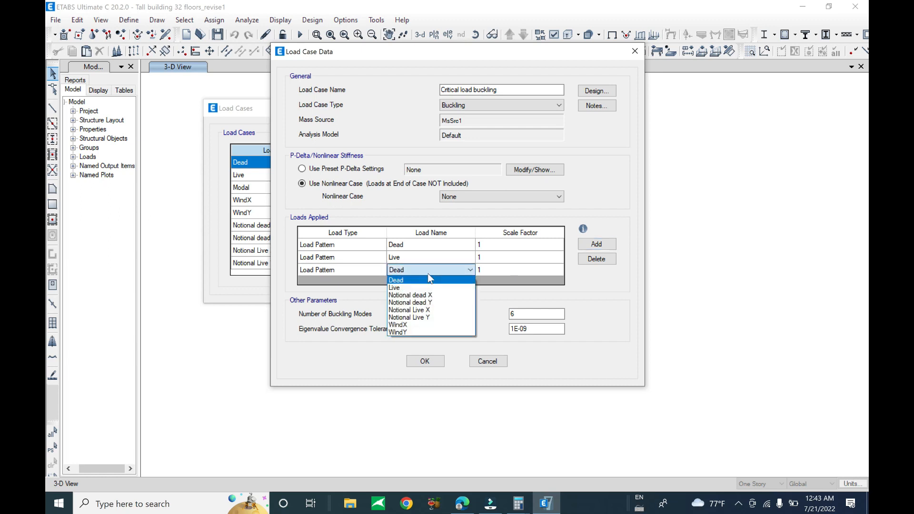
click(426, 296)
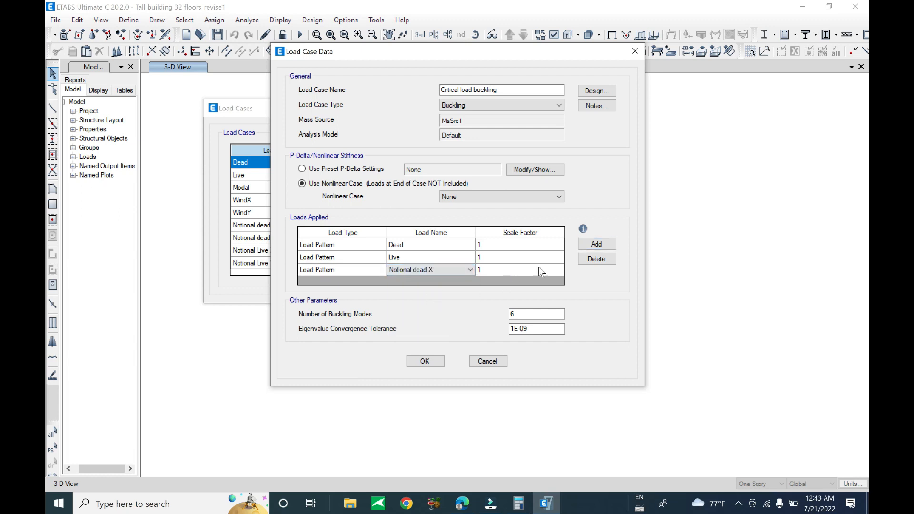
- Set the buckling case's load scale factors to 1.35 for Dead, 1.05 for Live and 1.5 for Notional dead X
drag(435, 57, 567, 94)
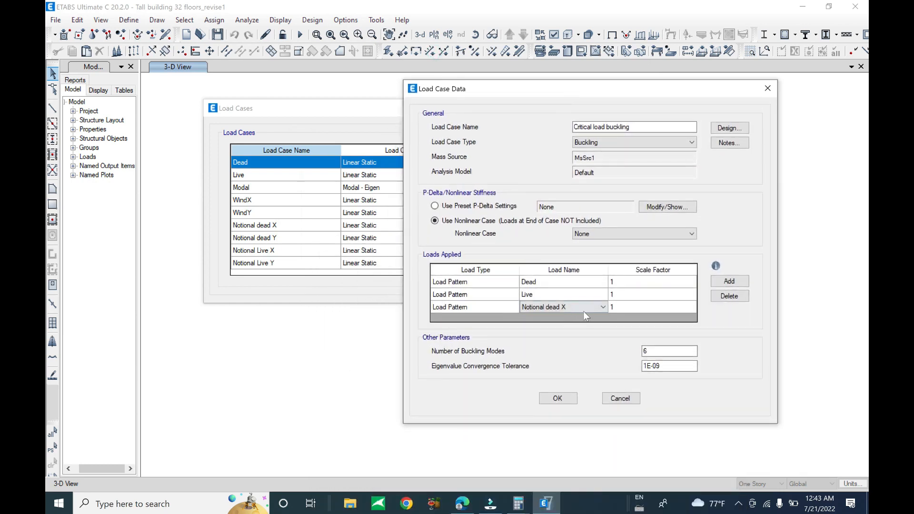
click(596, 307)
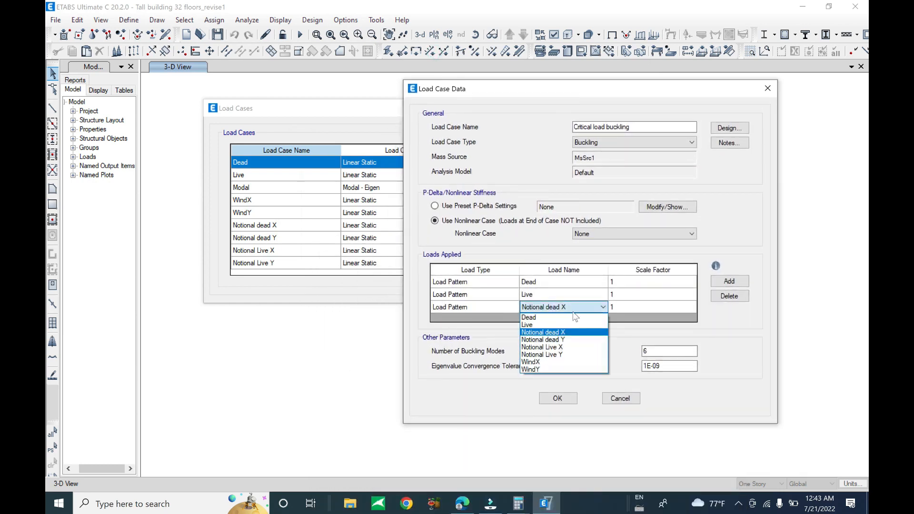
click(535, 333)
click(643, 283)
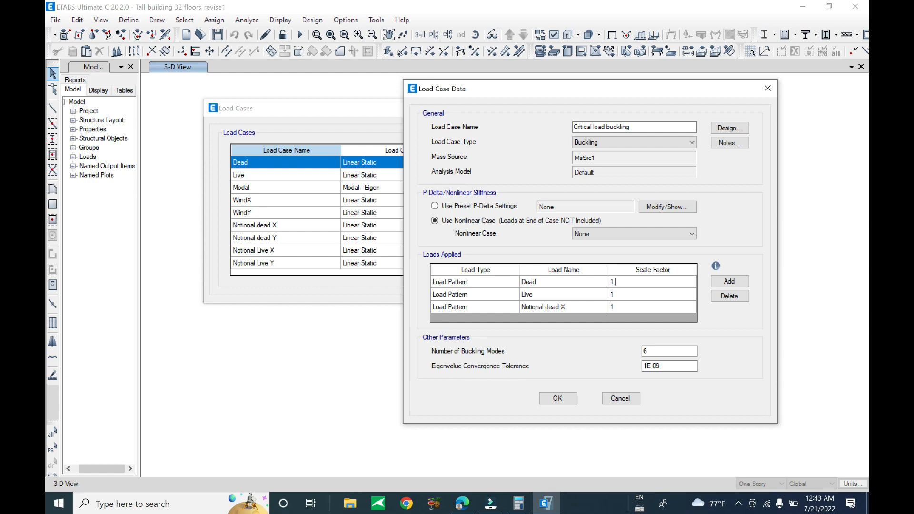
text(.35)
click(640, 294)
text(.05)
click(629, 310)
text(.5)
- Replace the Notional dead X load pattern with WindX and rename the buckling case "Critical load buckling X"
click(632, 128)
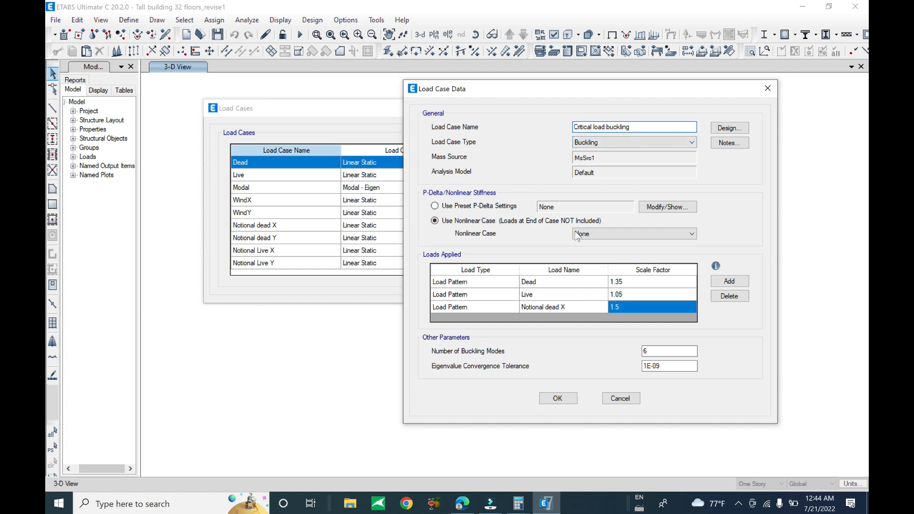
click(577, 308)
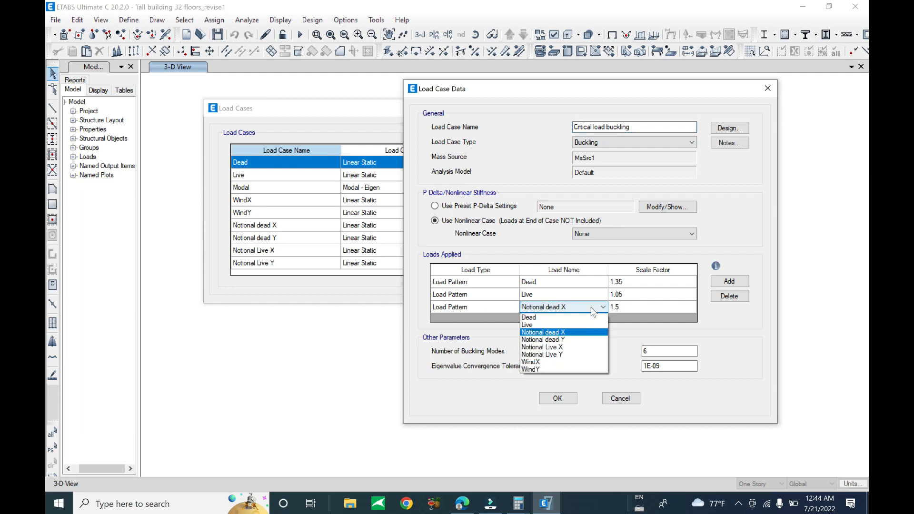
click(560, 361)
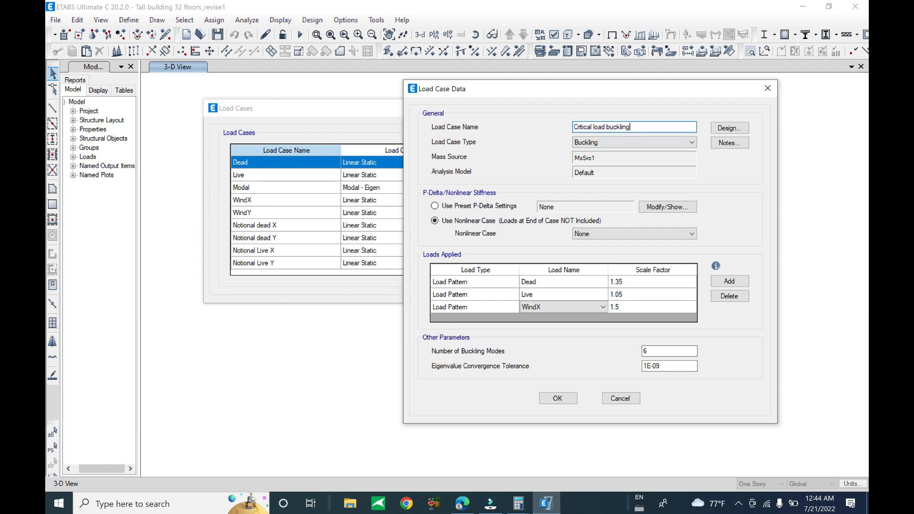
text(X)
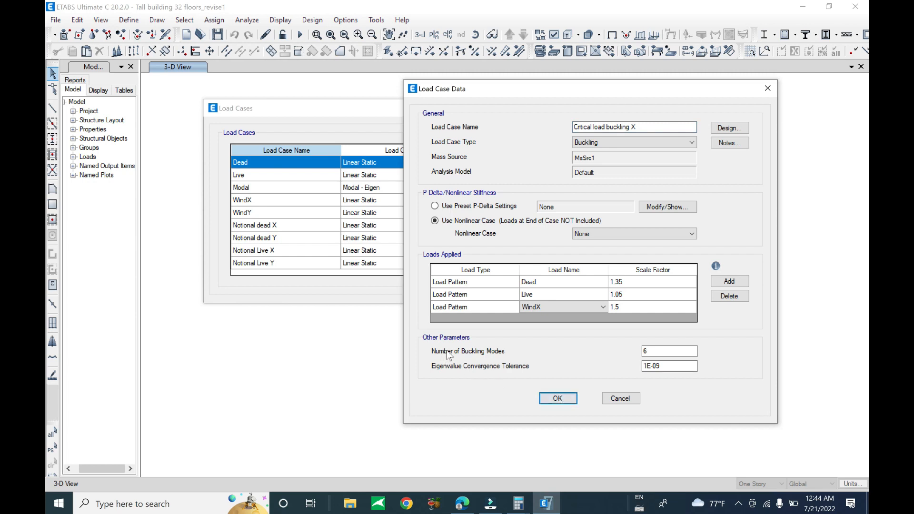
double_click(659, 351)
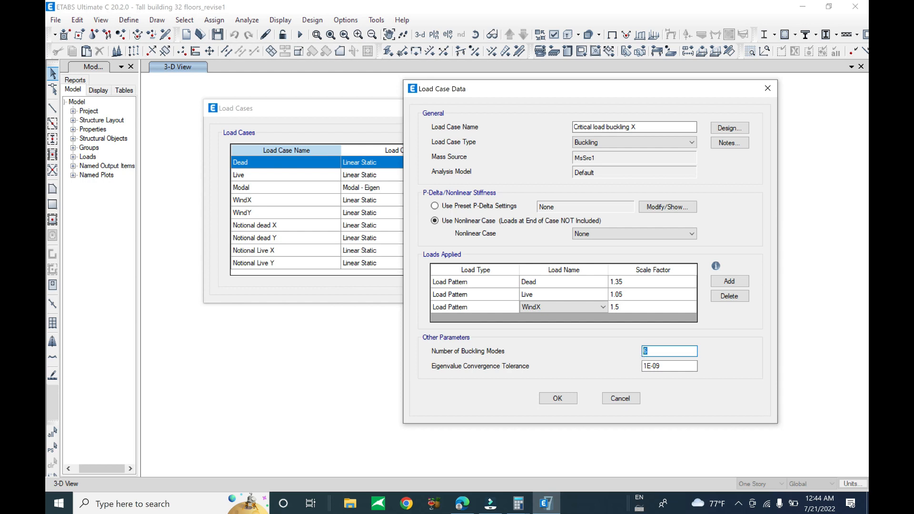
click(563, 401)
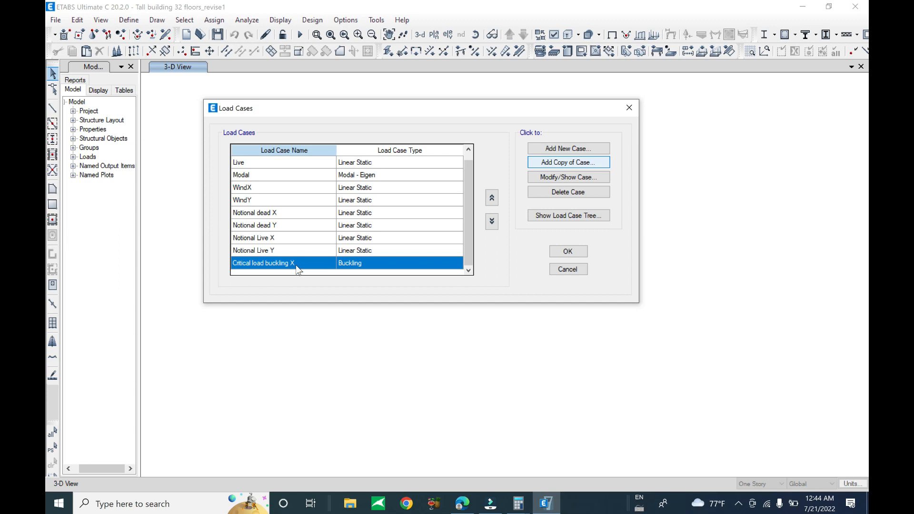
- Copy the X buckling case as "Critical load buckling Y" and replace its WindX load pattern with WindY
drag(428, 51, 503, 39)
drag(573, 74, 561, 75)
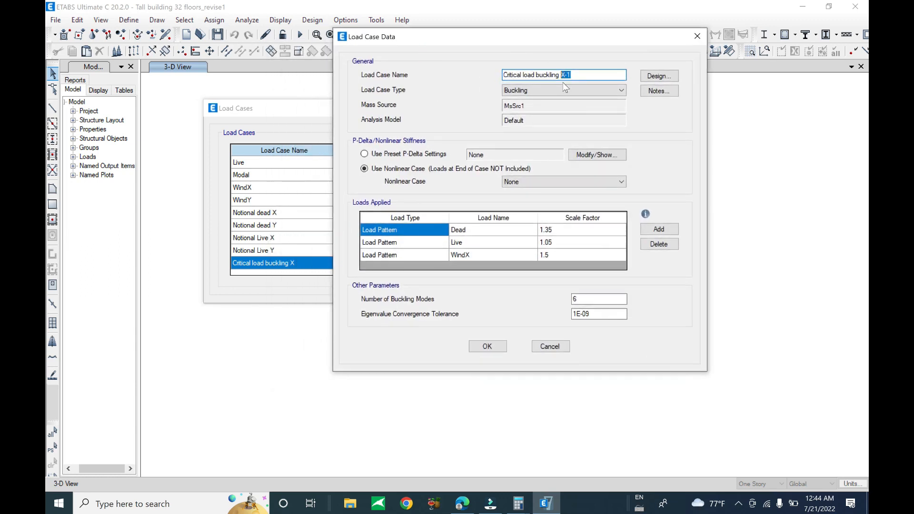
text(Y)
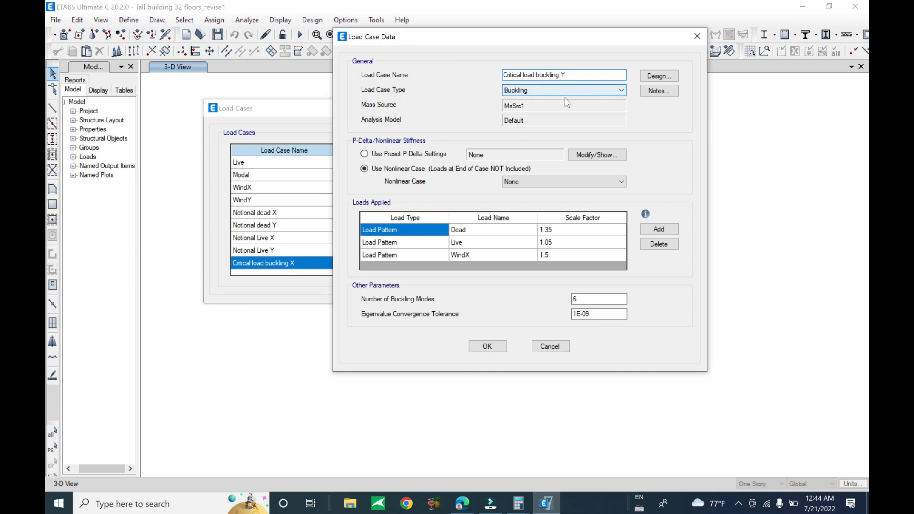
click(513, 246)
click(513, 252)
click(513, 252)
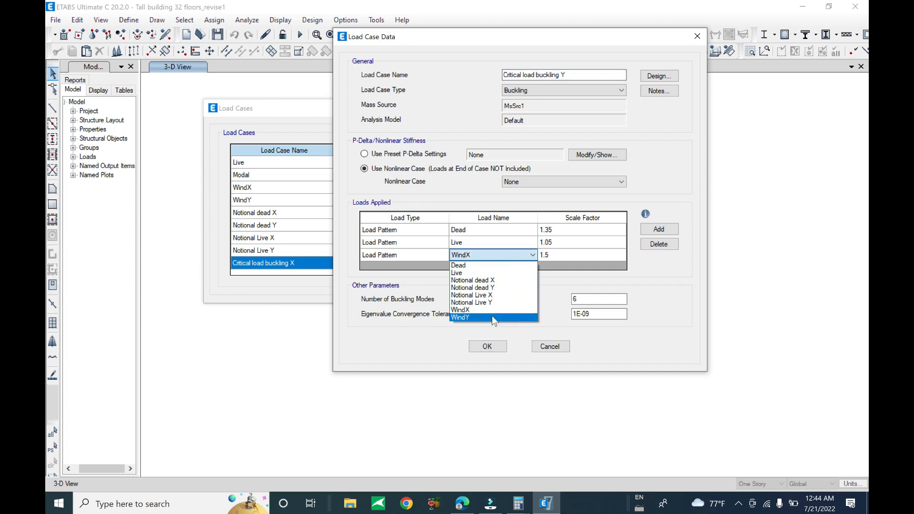
click(492, 316)
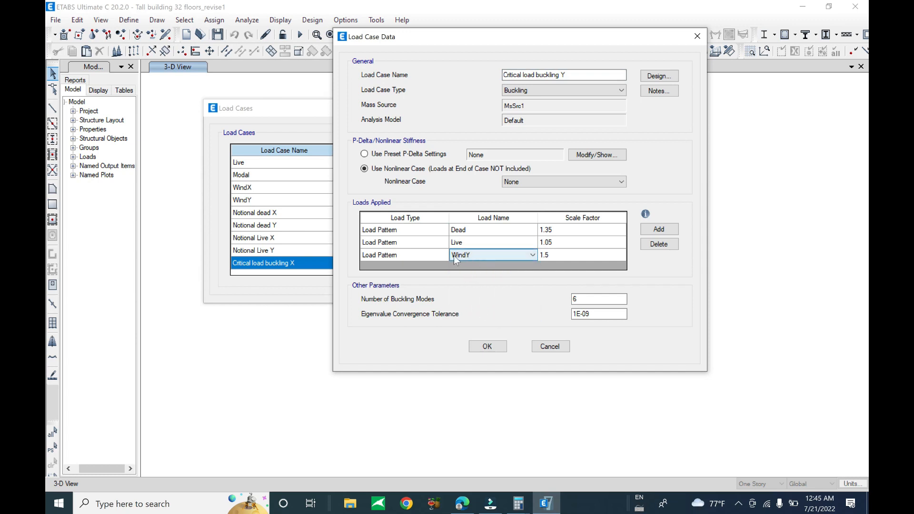
click(488, 346)
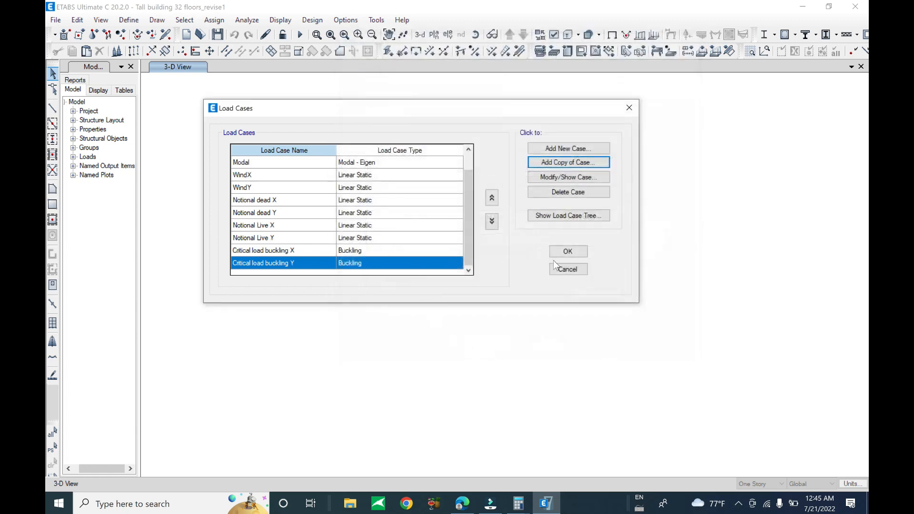
click(567, 252)
- Save the model and run the analysis
click(56, 20)
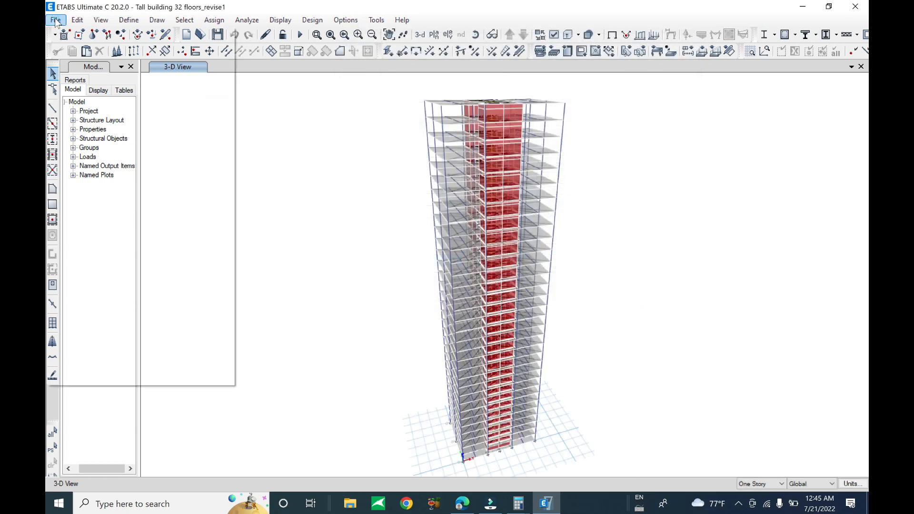
click(75, 82)
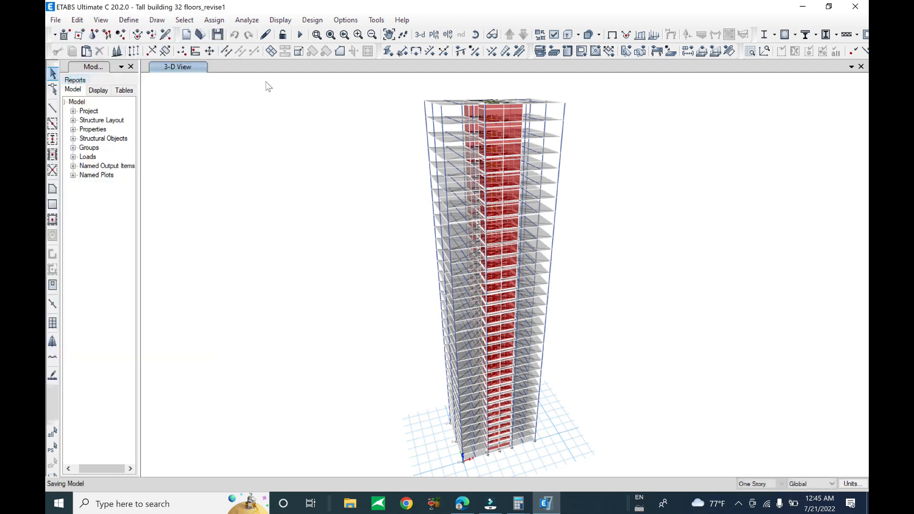
click(301, 36)
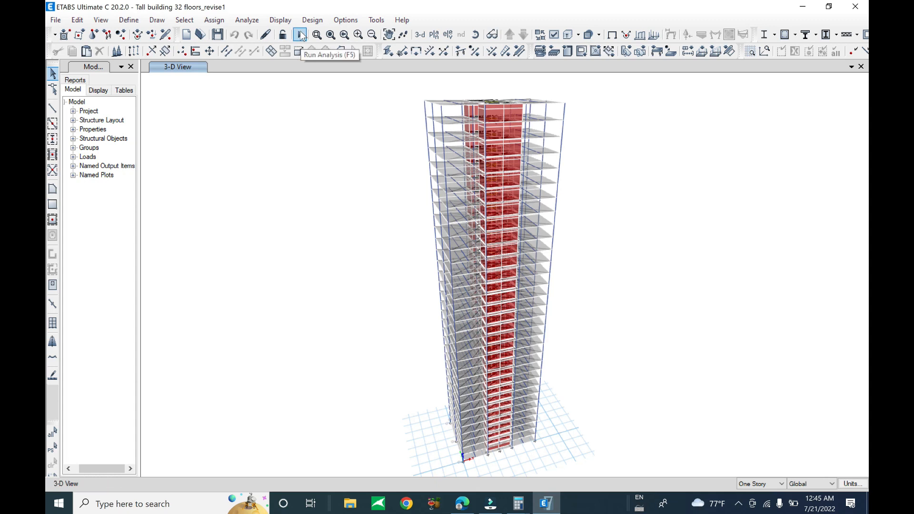
click(300, 36)
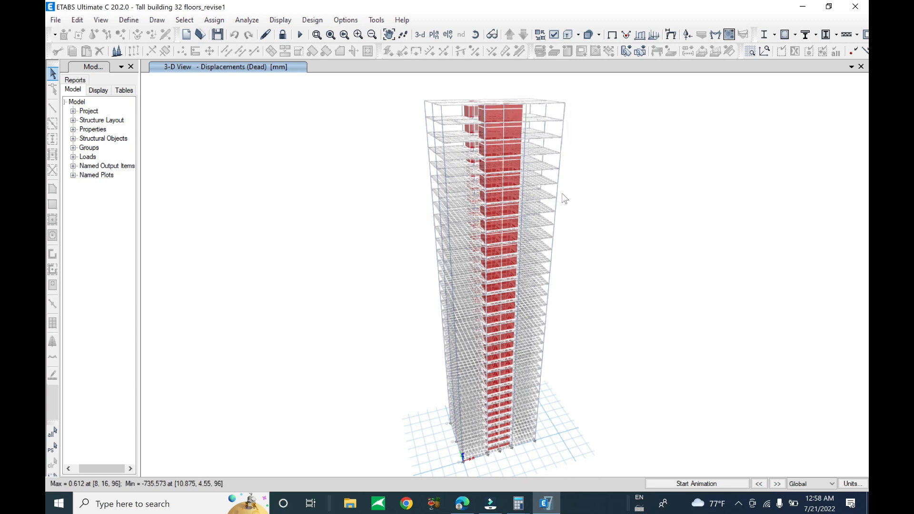
- Animate the tower's deformed shape for the Dead load case in the 3-D view
shift+middle_drag(551, 214, 571, 278)
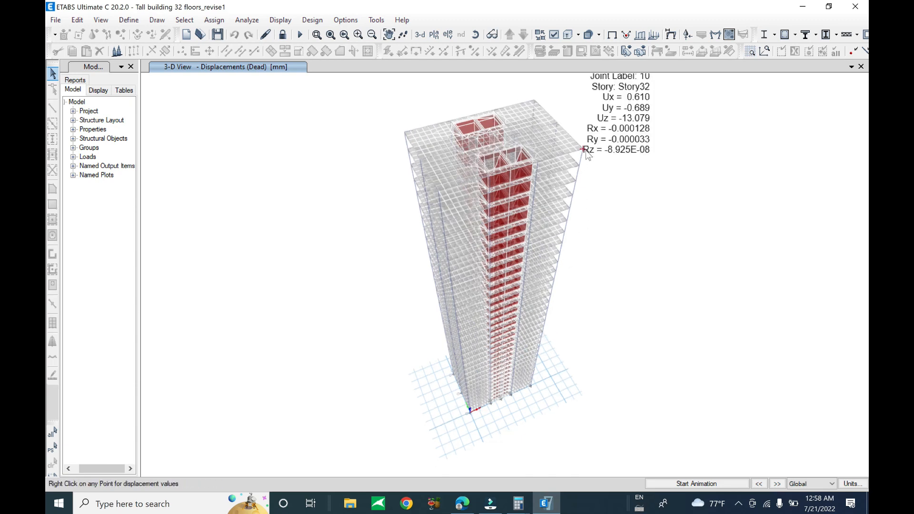
shift+middle_drag(586, 151, 571, 241)
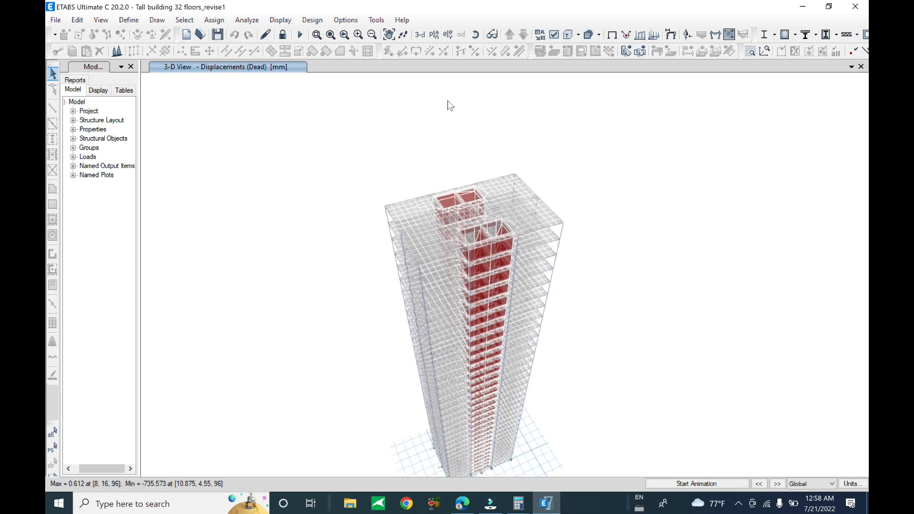
shift+middle_drag(397, 143, 362, 79)
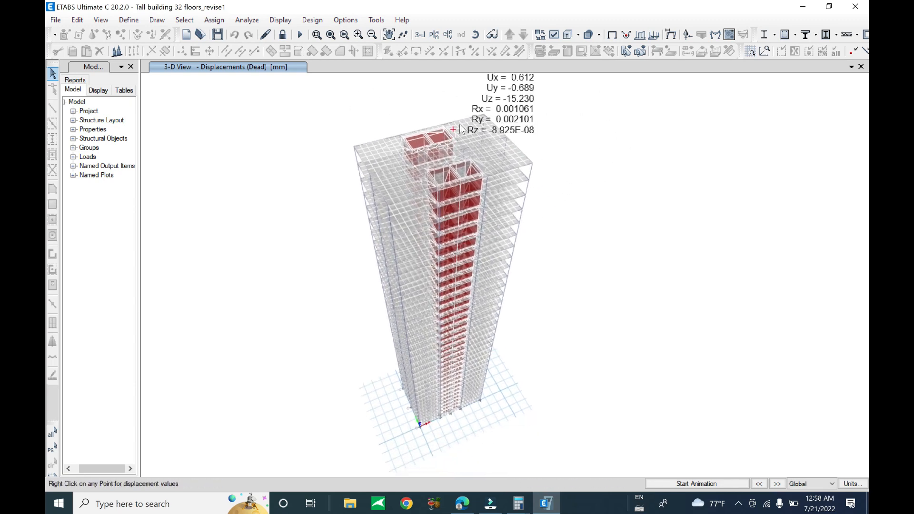
scroll(460, 125, up, 5)
scroll(434, 178, down, 5)
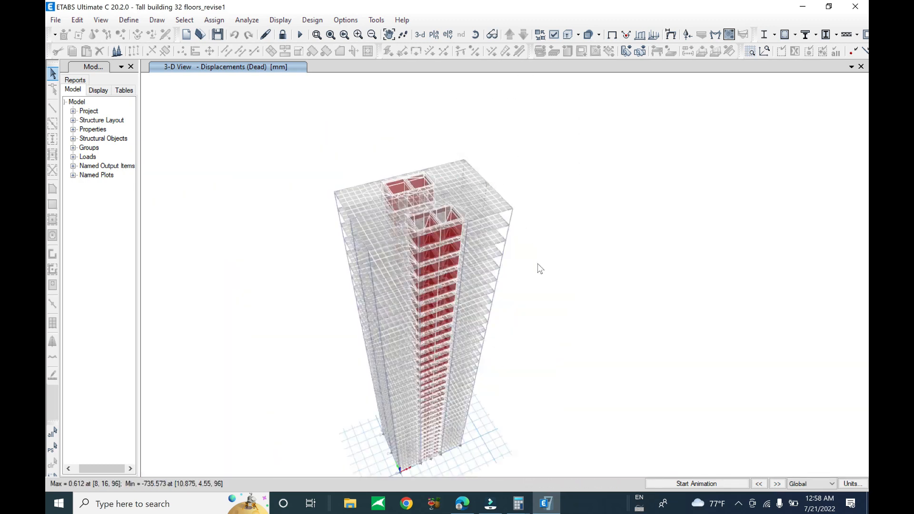
shift+middle_drag(566, 335, 531, 273)
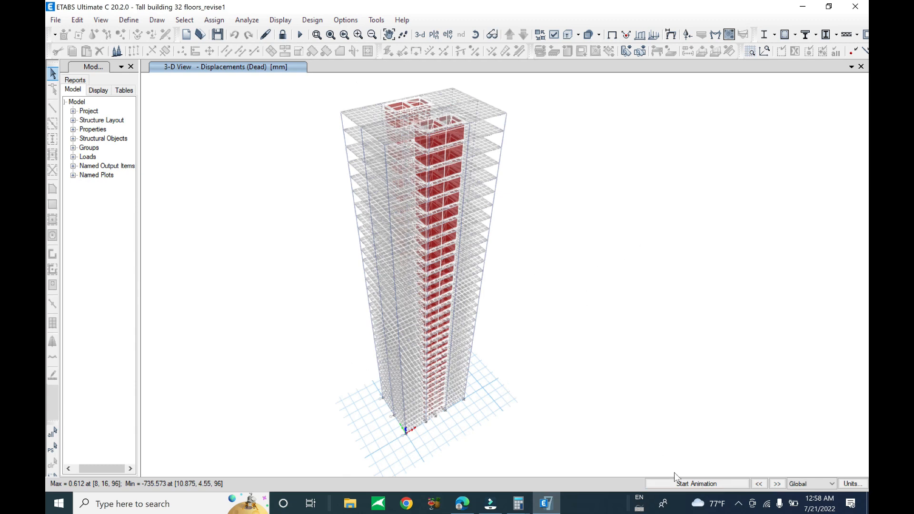
click(683, 484)
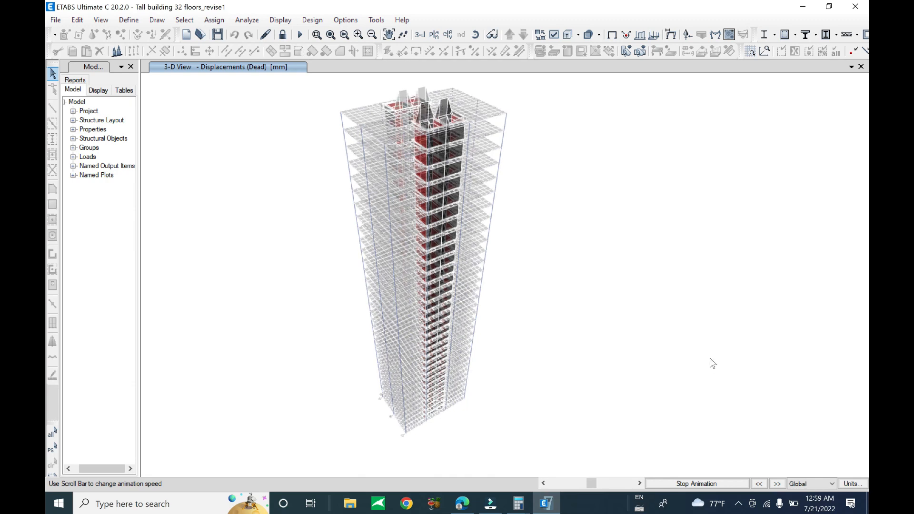
- Try to display the Modal case's mode 1 shape while the Dead load animation is running
click(672, 37)
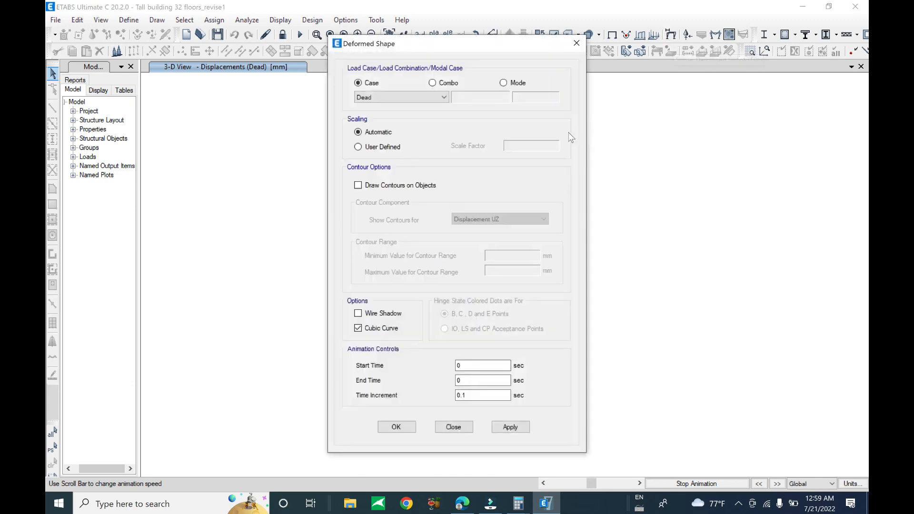
click(503, 83)
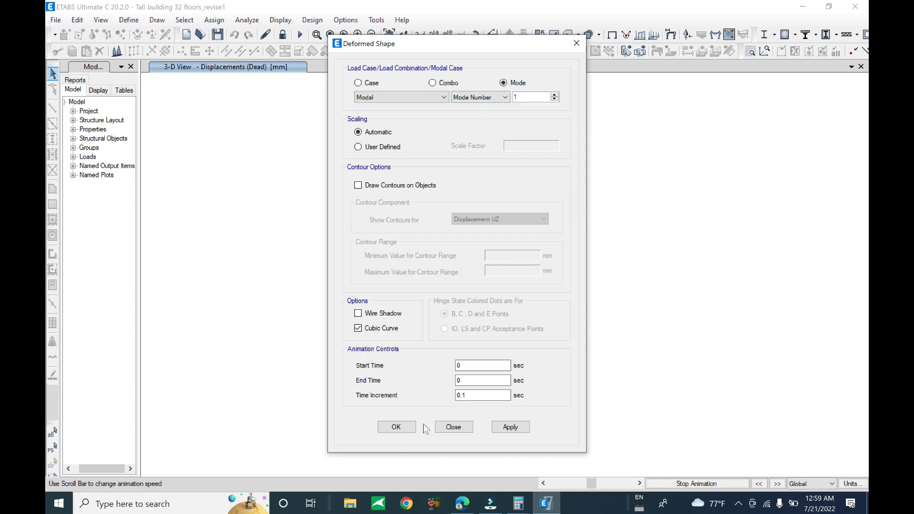
click(508, 426)
click(396, 427)
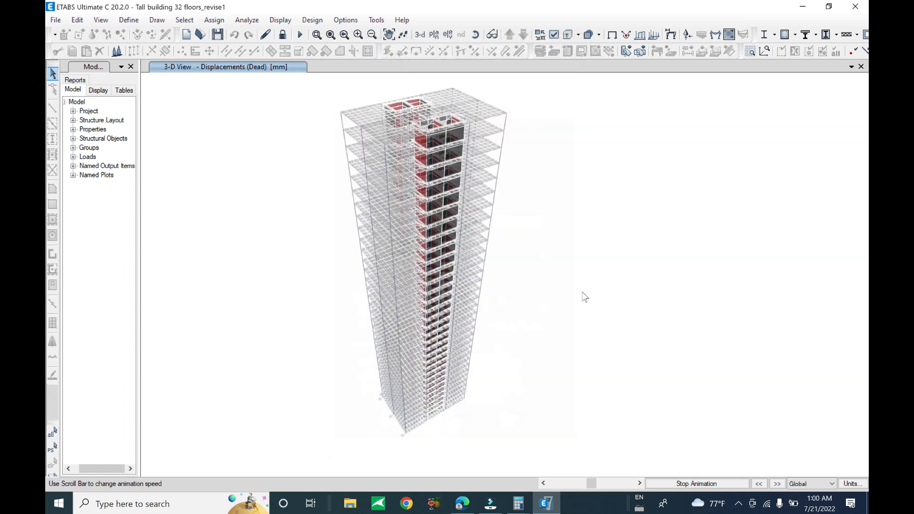
- Stop the Dead load animation, and display and animate mode number 1 of the Modal case with automatic scaling
click(680, 484)
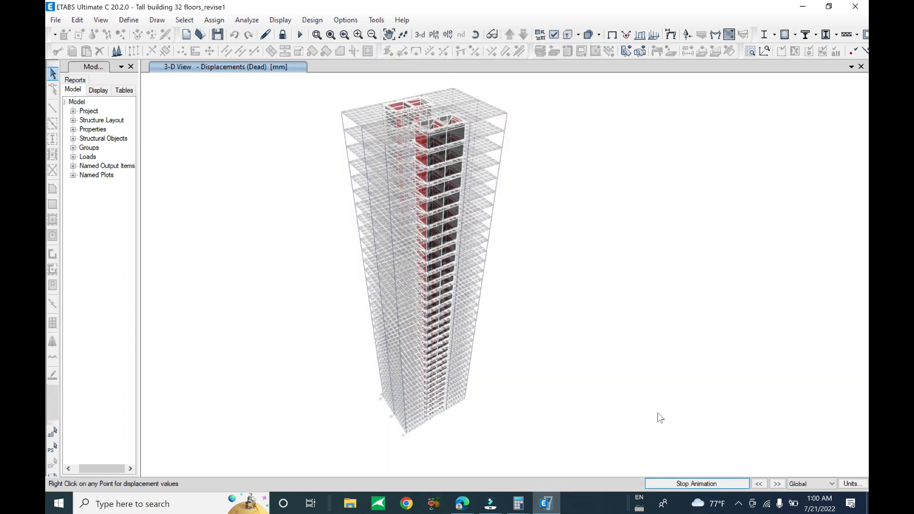
click(671, 35)
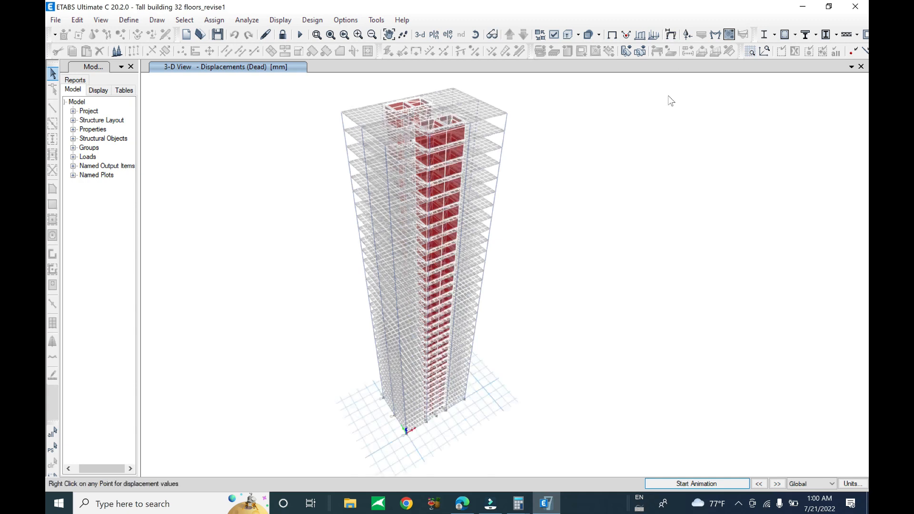
click(670, 34)
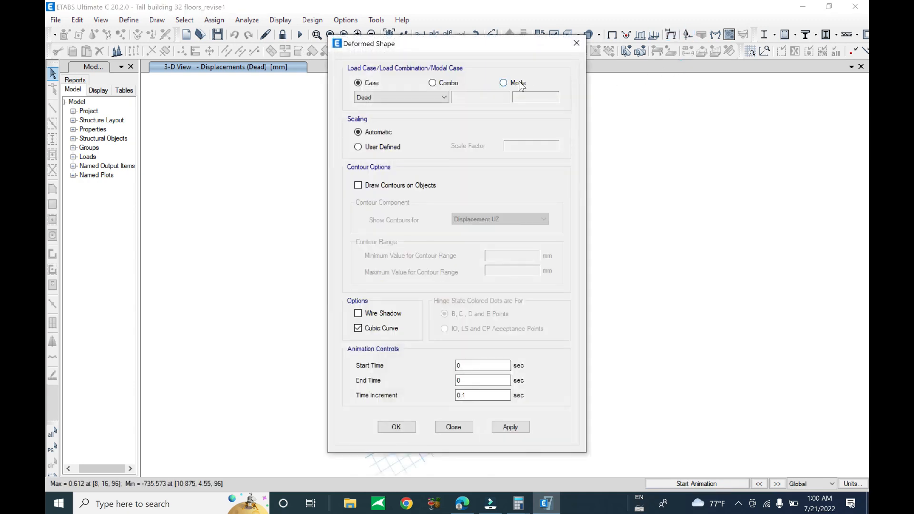
click(520, 84)
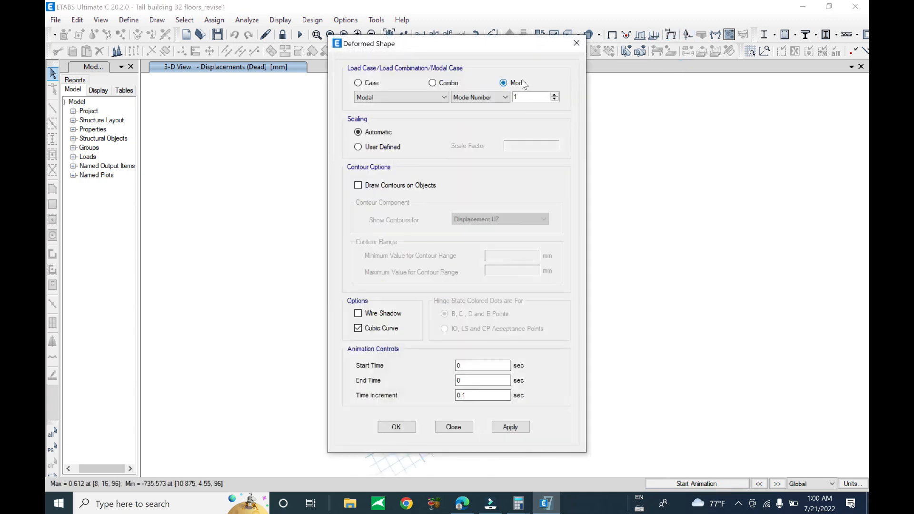
click(398, 97)
click(398, 96)
click(513, 430)
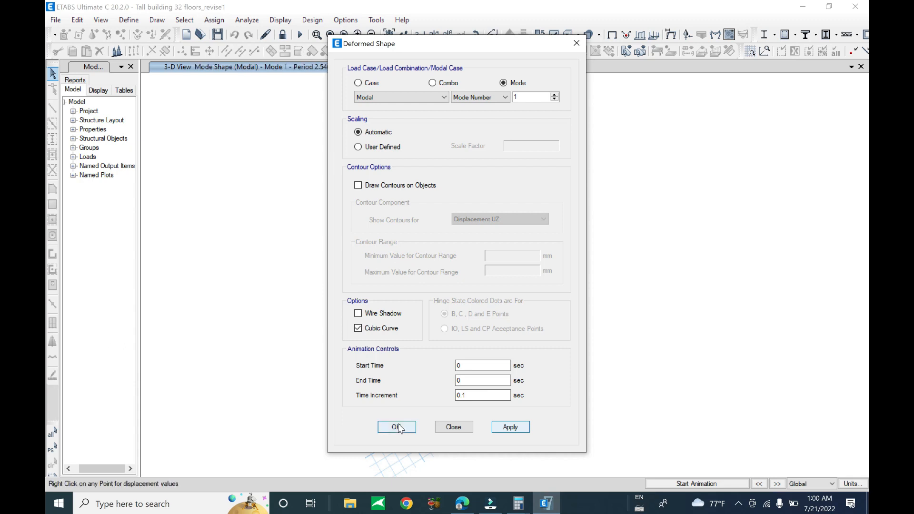
click(399, 427)
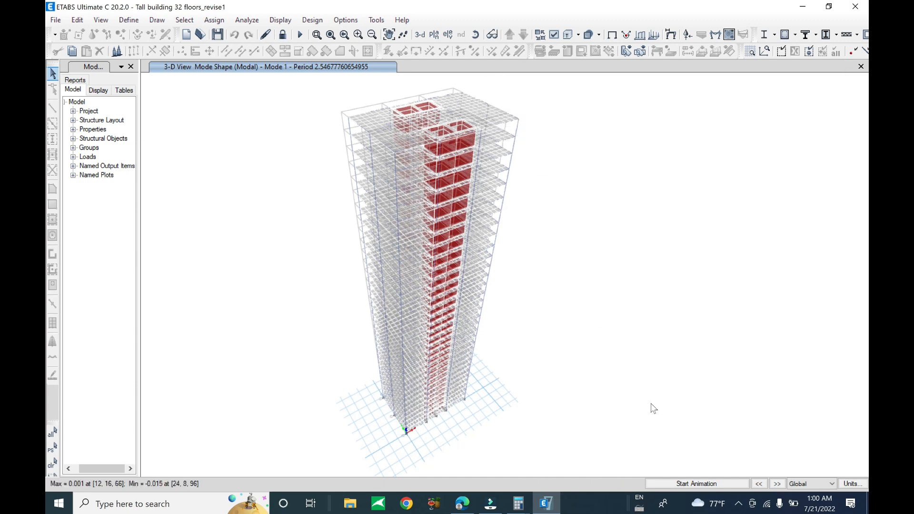
click(696, 484)
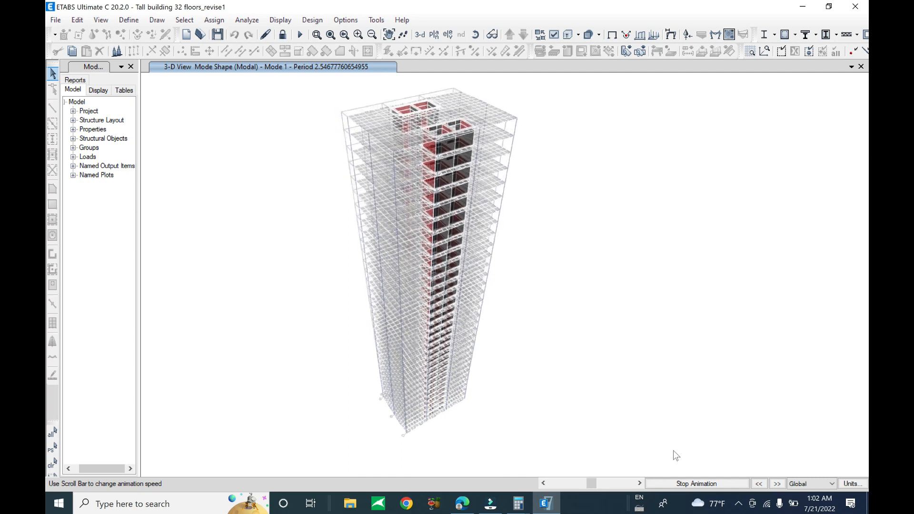
click(676, 481)
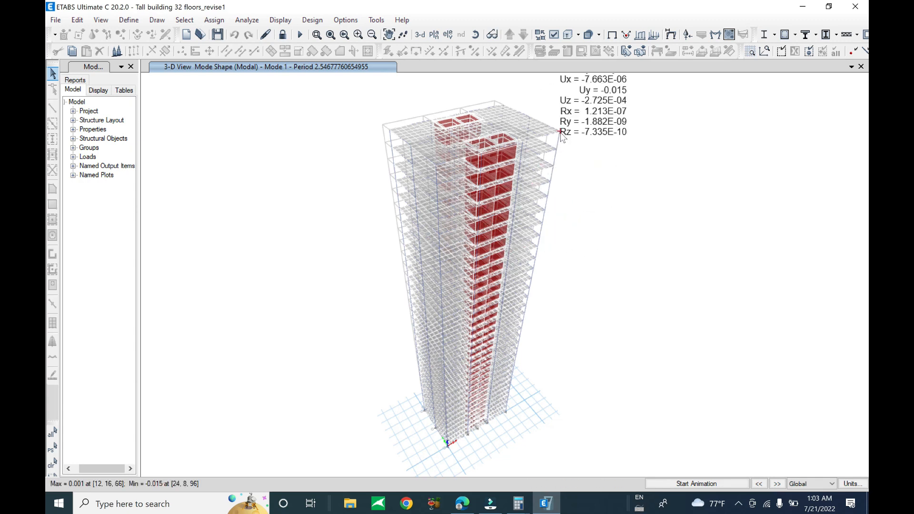
- Open the story response plots and enlarge the maximum story displacement plot beside the 3-D view
middle_drag(573, 176, 552, 250)
mouse_move(544, 201)
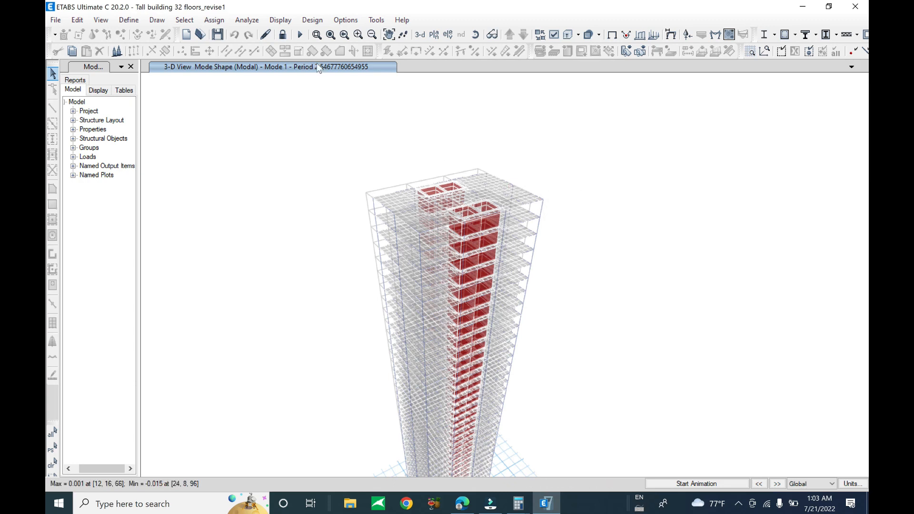
middle_drag(398, 207, 372, 101)
middle_drag(464, 191, 459, 253)
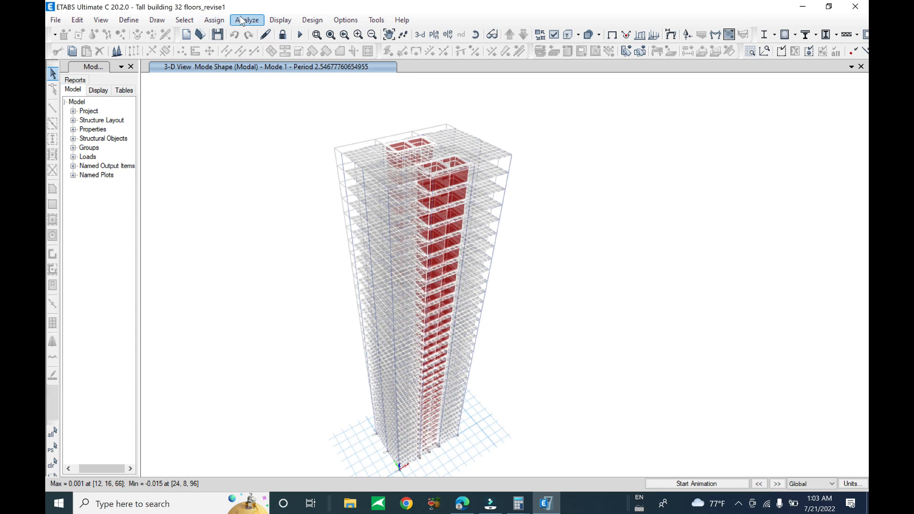
click(280, 20)
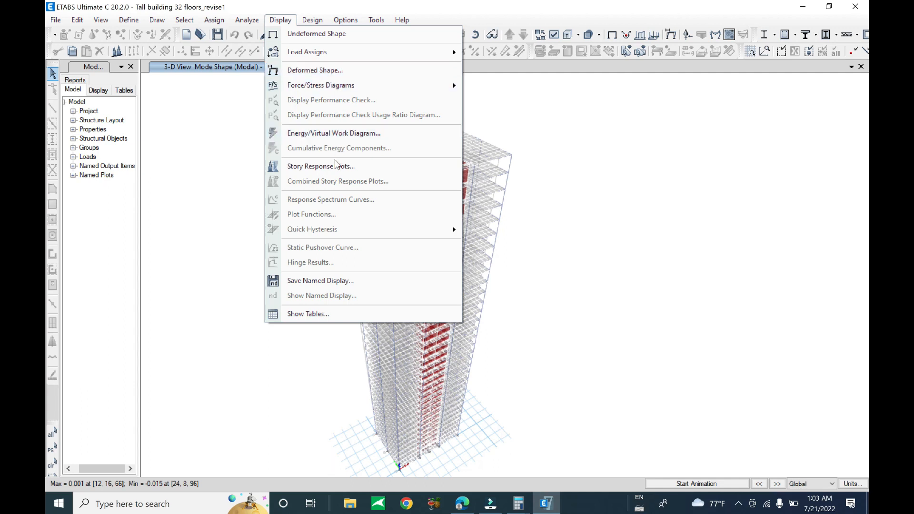
click(385, 167)
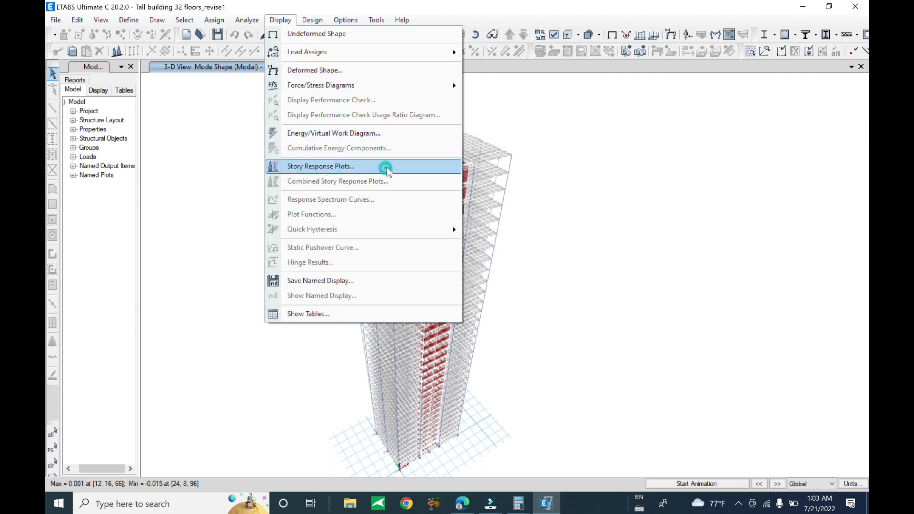
mouse_move(465, 215)
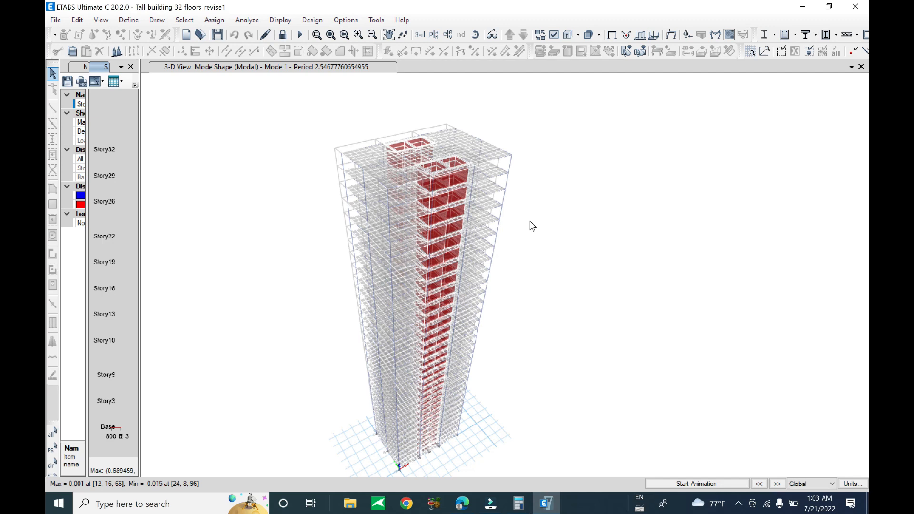
drag(141, 108, 366, 124)
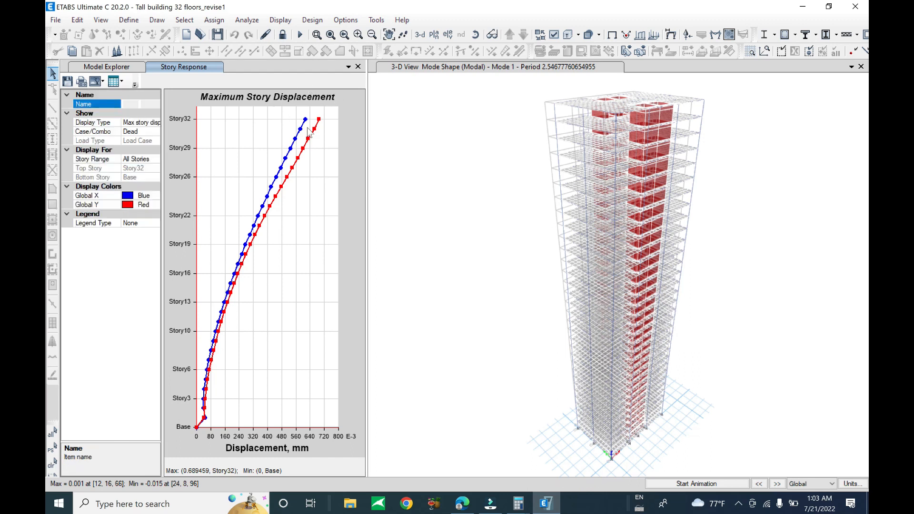
drag(367, 166, 678, 206)
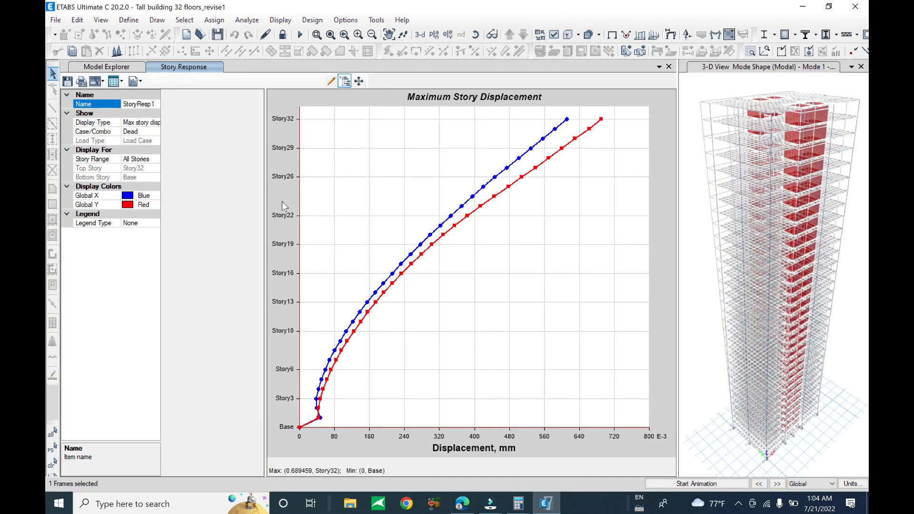
- Widen the plot parameters and show the maximum story displacement for the WindX load case
click(125, 141)
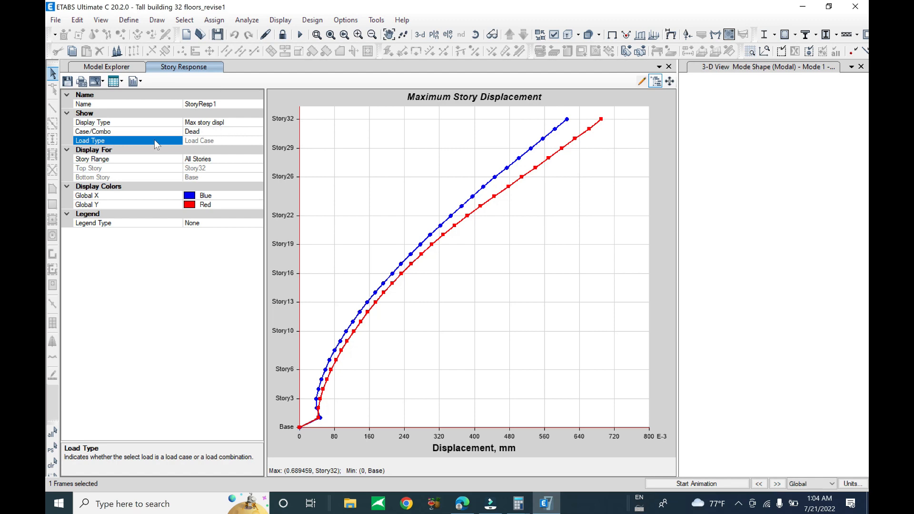
click(242, 132)
click(258, 132)
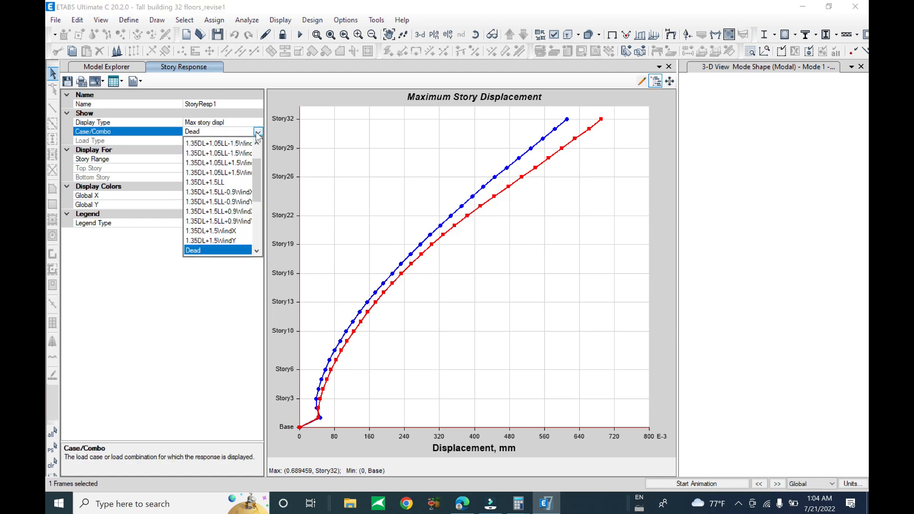
mouse_move(253, 159)
mouse_down()
mouse_move(256, 220)
mouse_move(261, 149)
mouse_up()
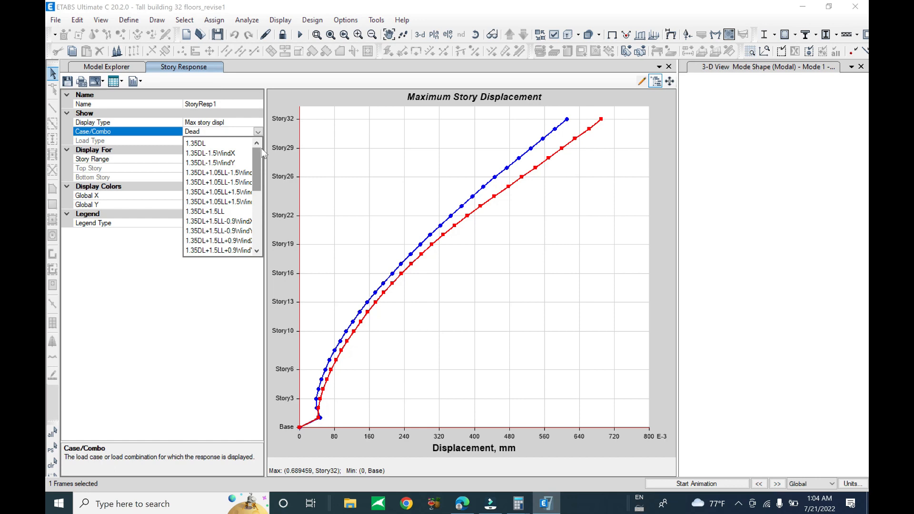
scroll(234, 219, down, 2)
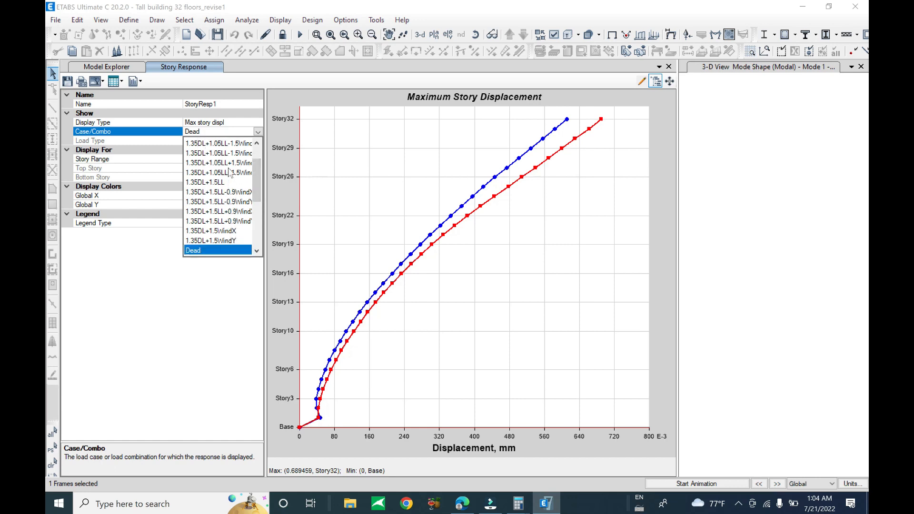
scroll(234, 214, down, 2)
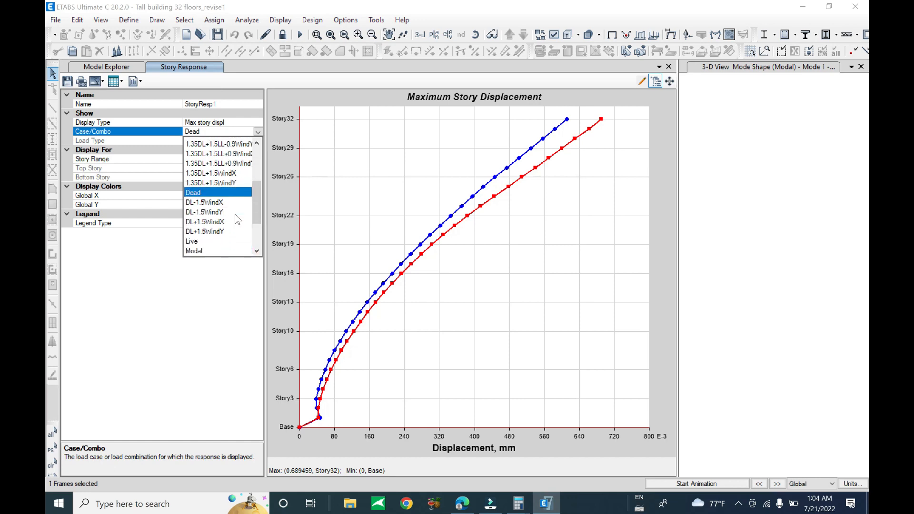
scroll(236, 213, up, 2)
scroll(239, 212, up, 1)
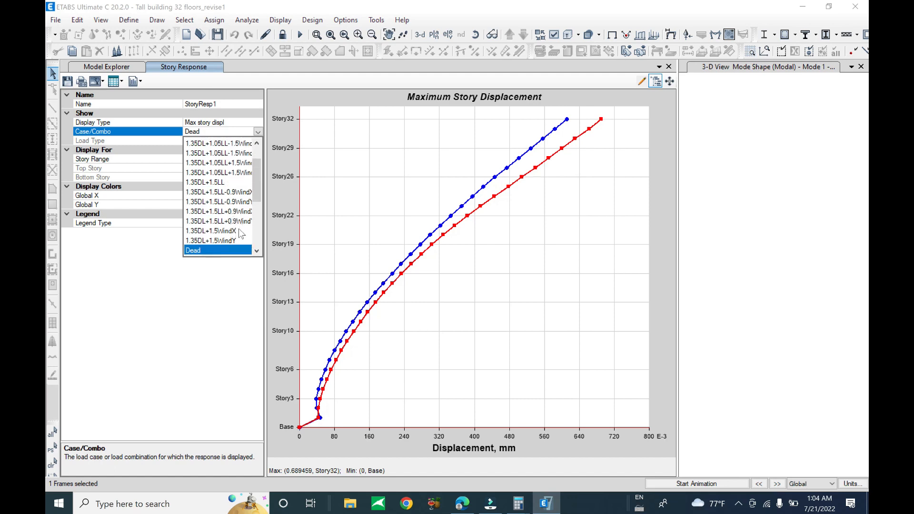
scroll(241, 232, up, 1)
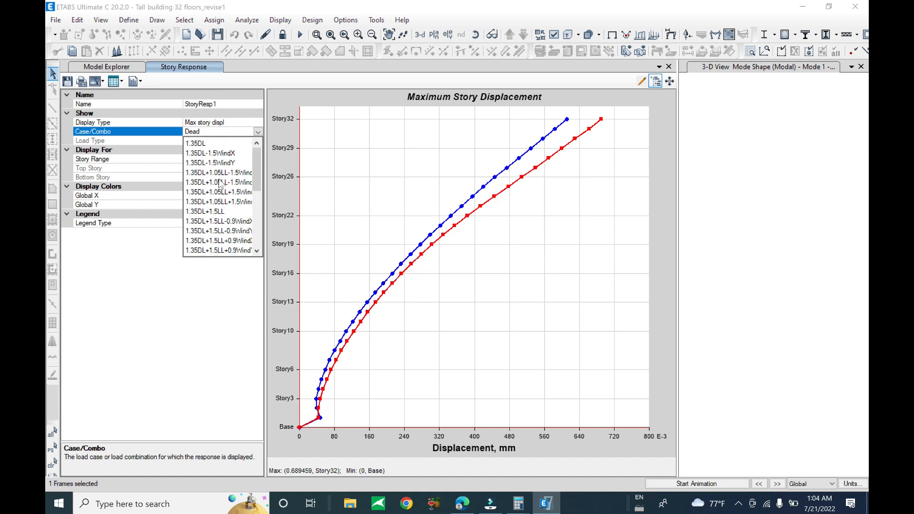
drag(257, 168, 257, 223)
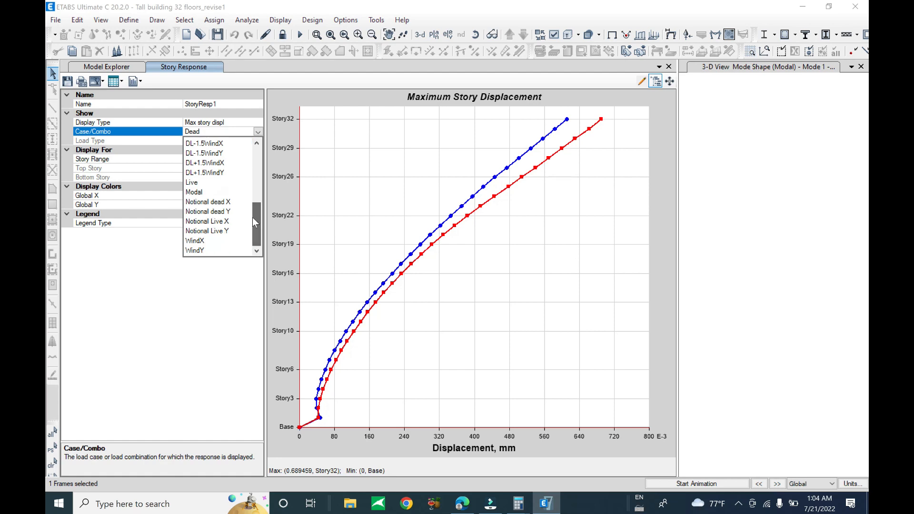
click(200, 240)
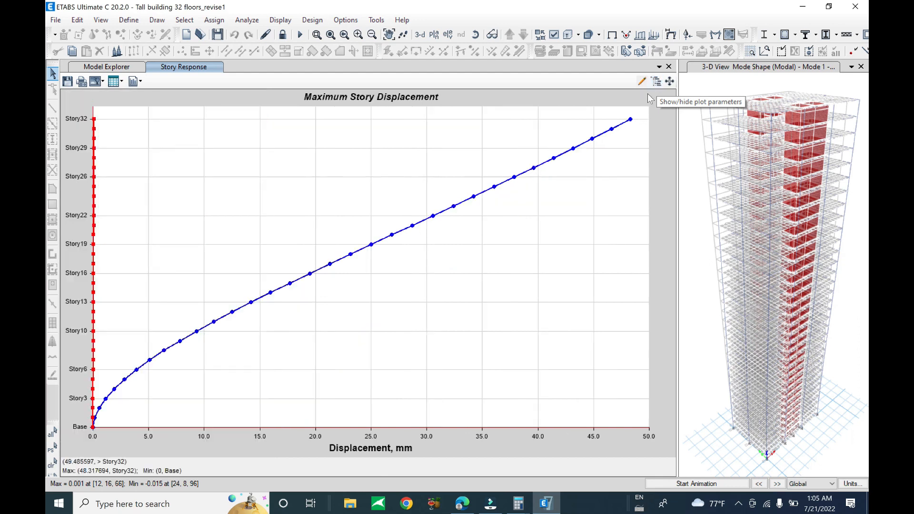
- Show the plot parameters again and set the displacement plot's legend type to Integrated
click(639, 81)
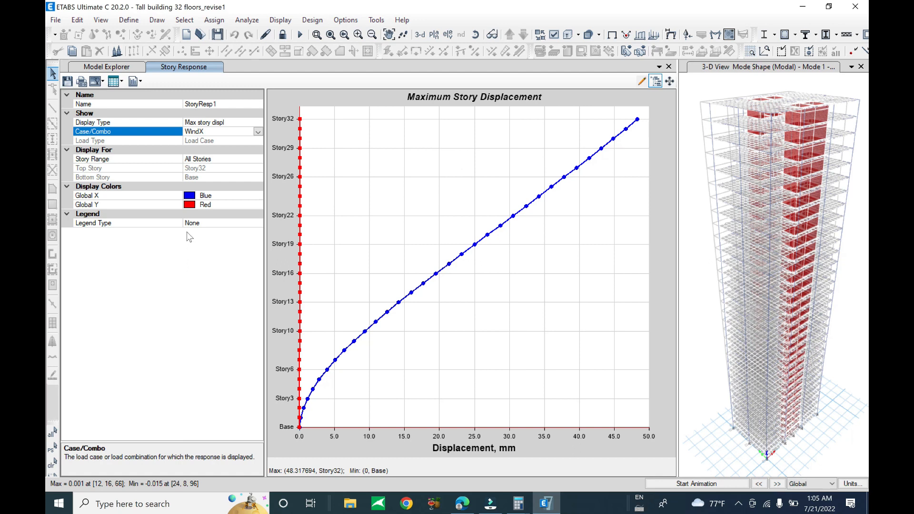
click(226, 222)
click(257, 224)
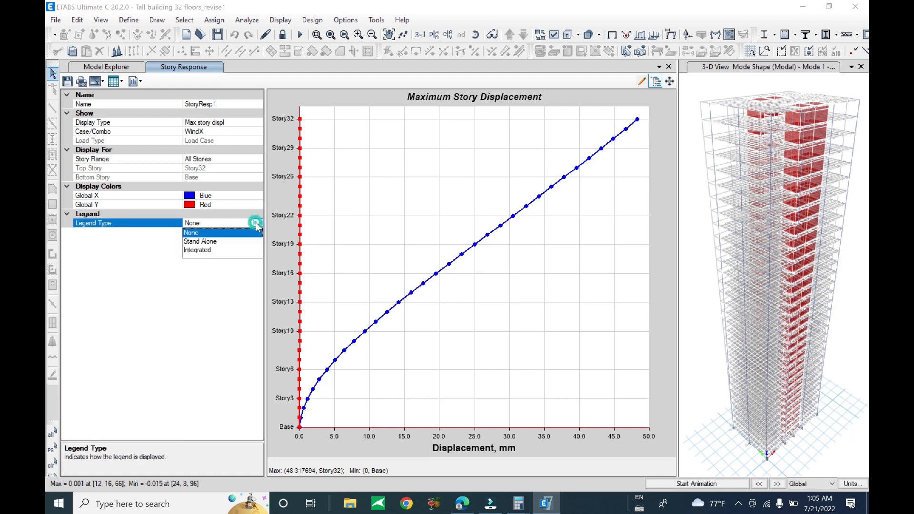
click(208, 251)
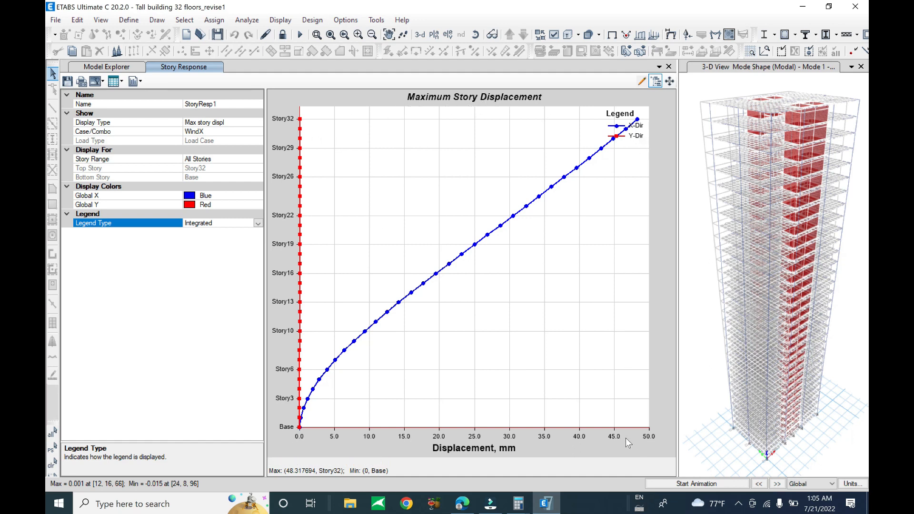
click(445, 448)
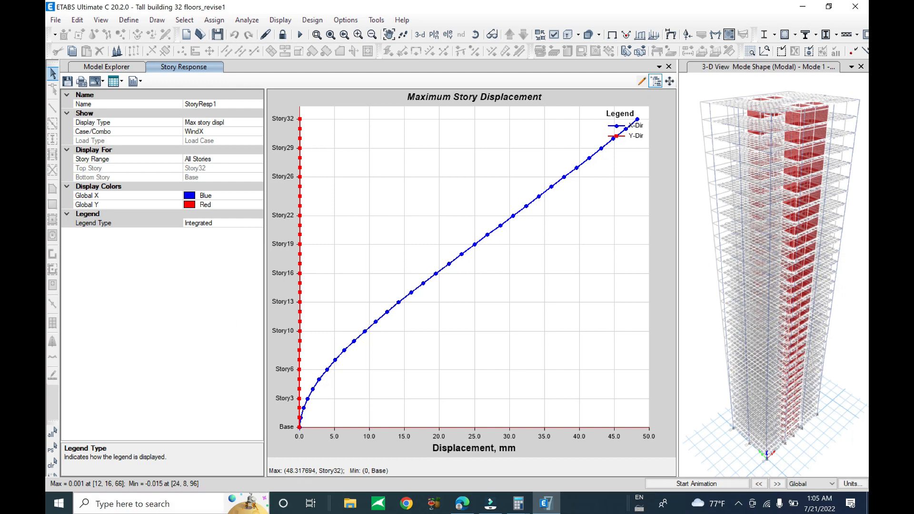
- Switch the maximum story displacement plot to the WindY load case
click(239, 134)
click(257, 124)
click(258, 131)
click(257, 131)
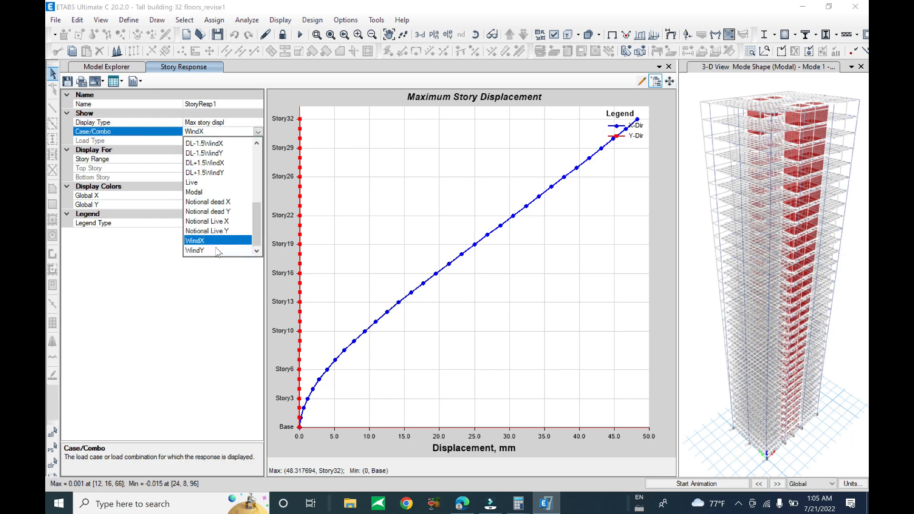
click(215, 250)
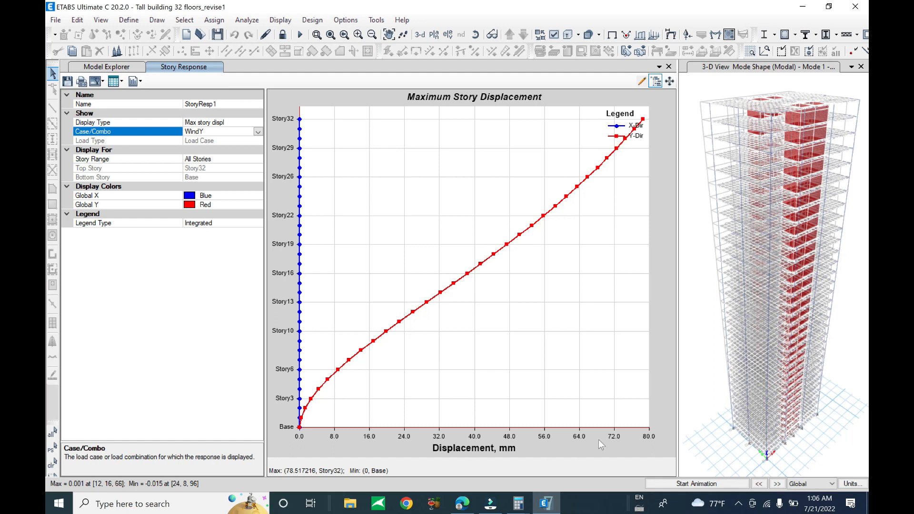
- Open the Windows Calculator and place it over the displacement plot
click(118, 506)
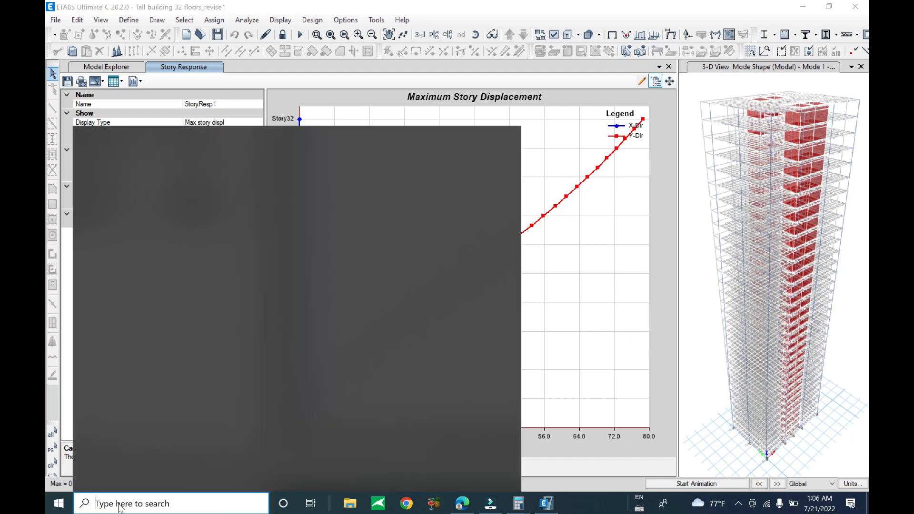
text(ca)
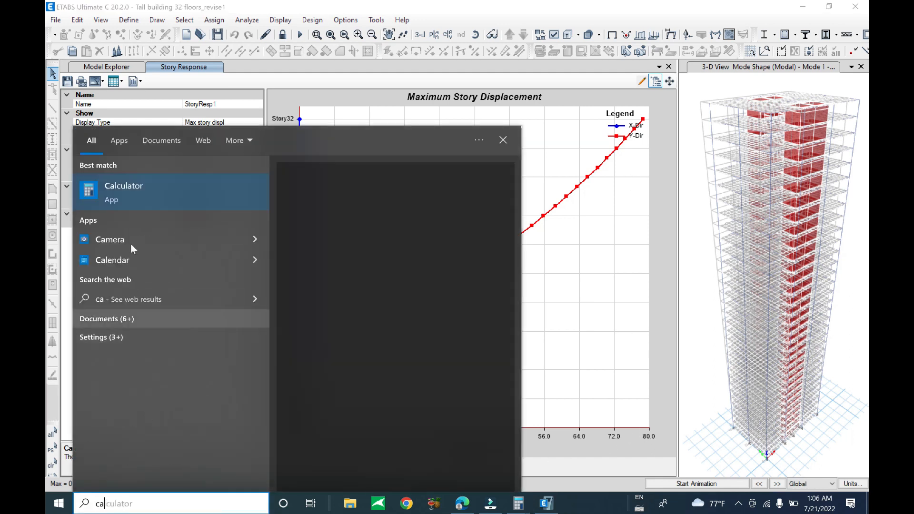
click(144, 195)
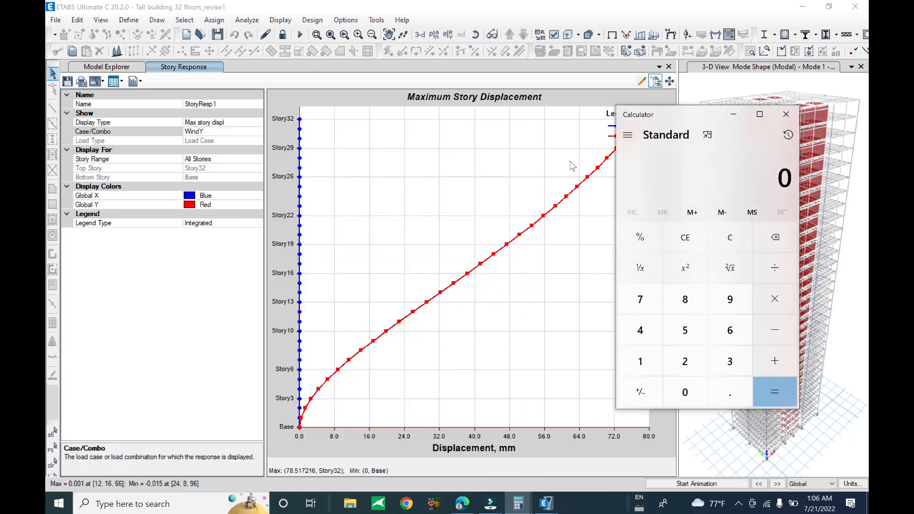
drag(668, 113, 706, 121)
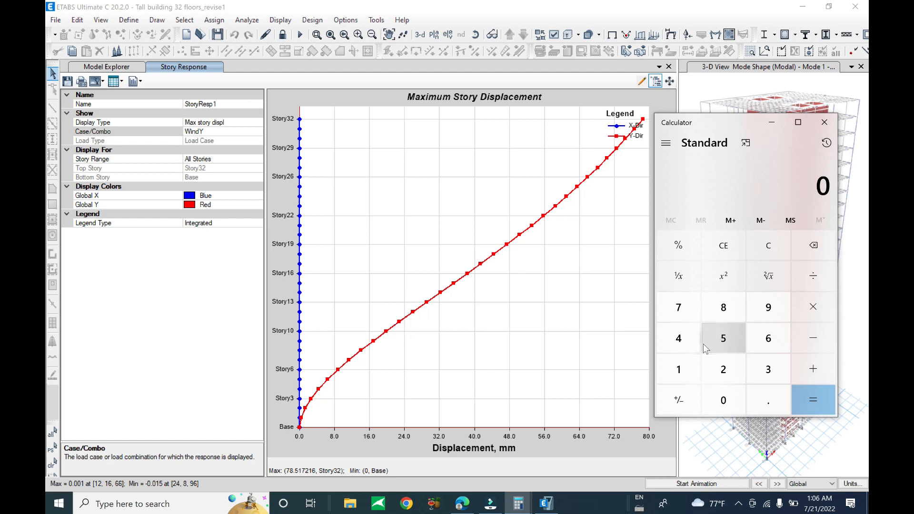
drag(734, 118, 508, 99)
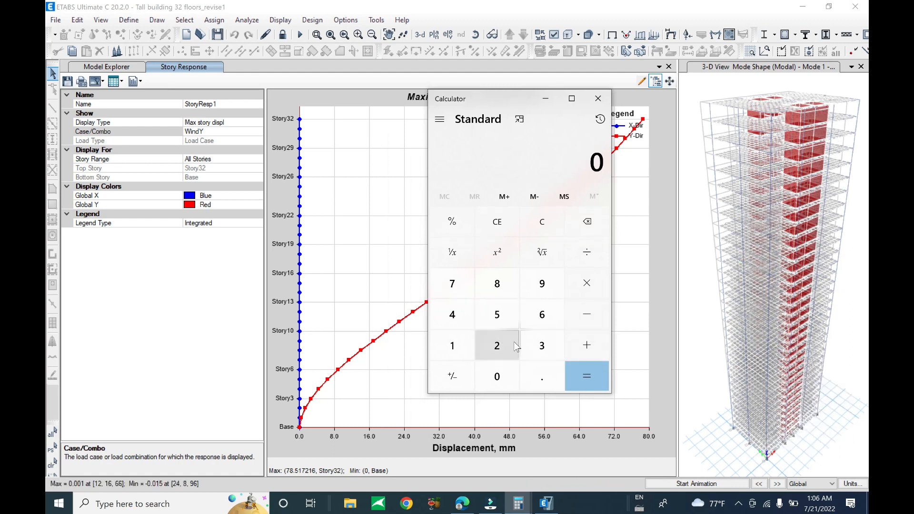
- Calculate the total building height as 3 × 32 in the Calculator
click(538, 347)
click(585, 284)
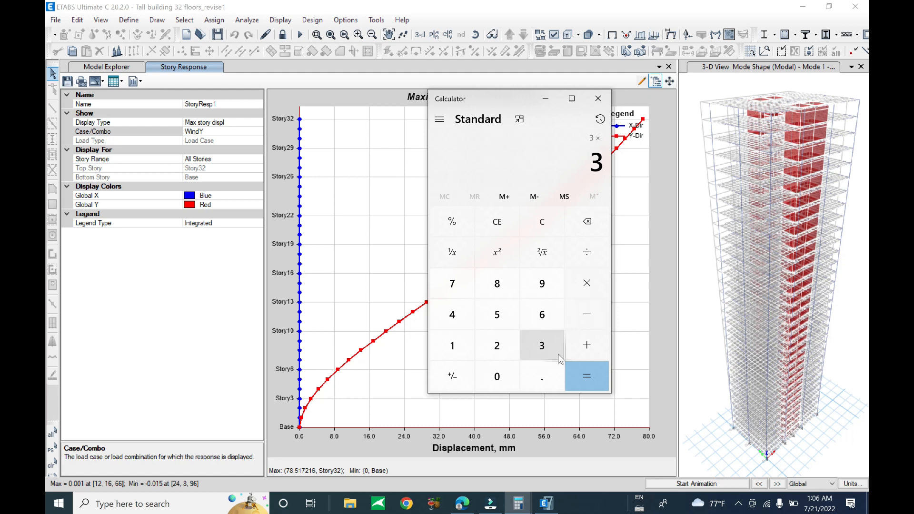
click(497, 345)
click(586, 376)
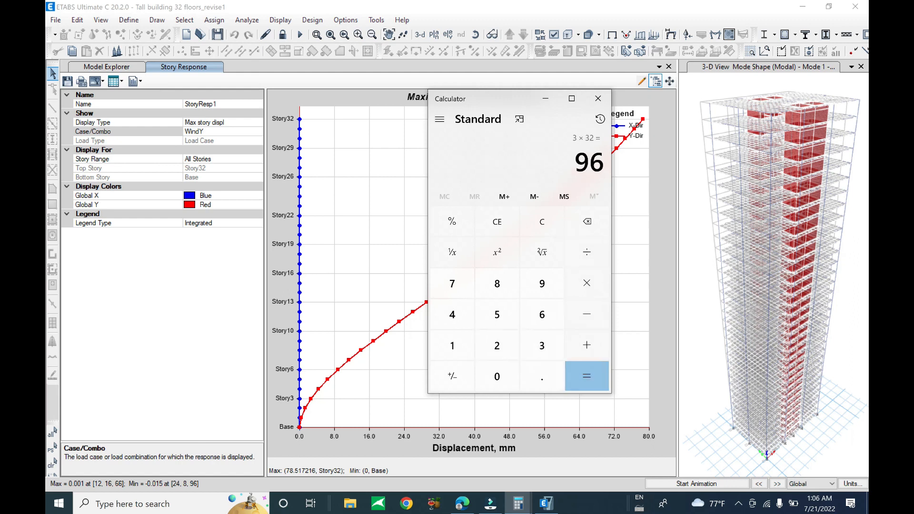
- Divide the calculated building height by 400 for the displacement limit, and move the Calculator clear of the plot
drag(515, 104, 638, 103)
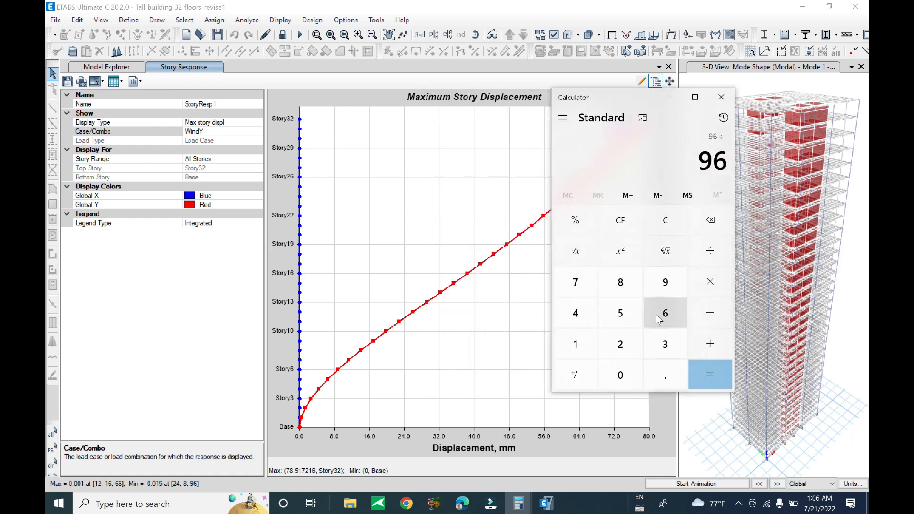
click(581, 311)
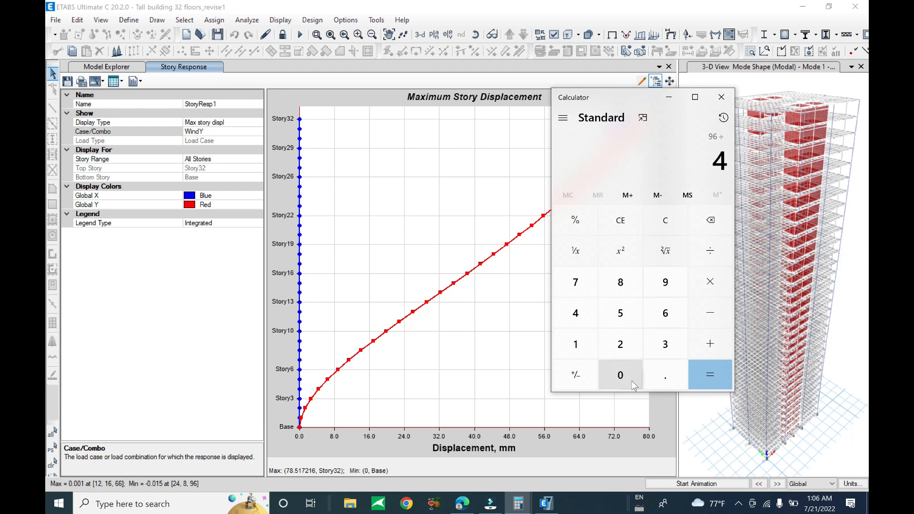
double_click(620, 375)
click(620, 375)
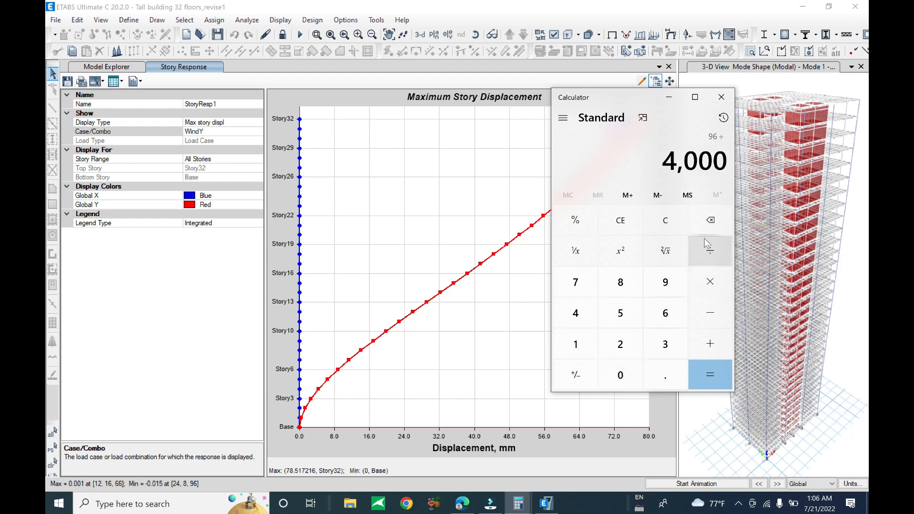
click(710, 220)
click(710, 374)
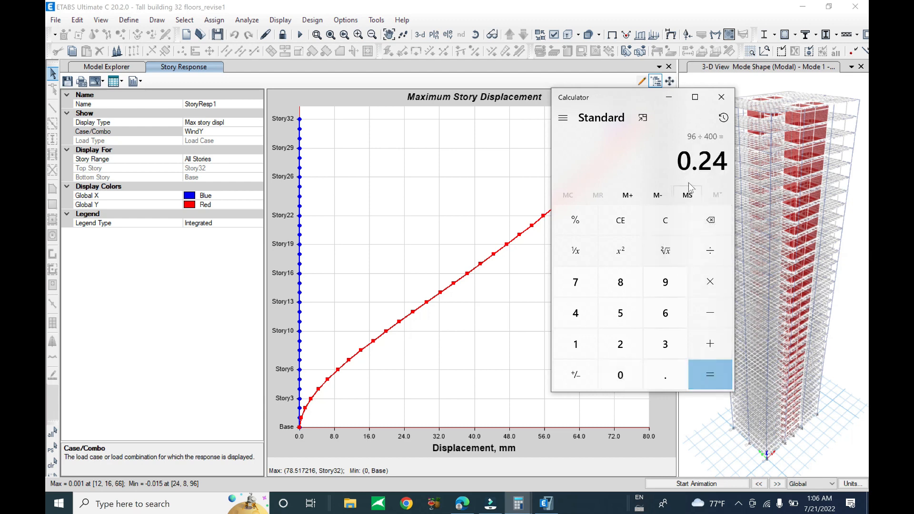
drag(624, 96, 709, 98)
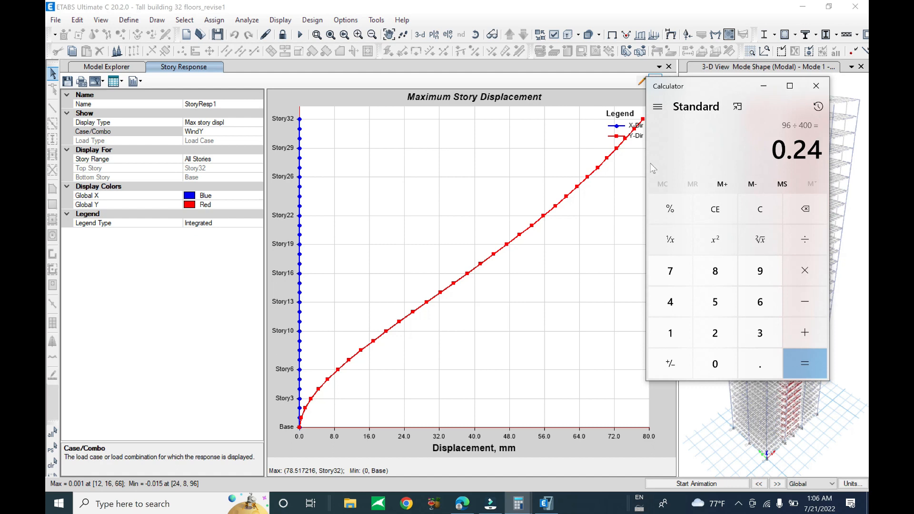
drag(691, 93, 745, 95)
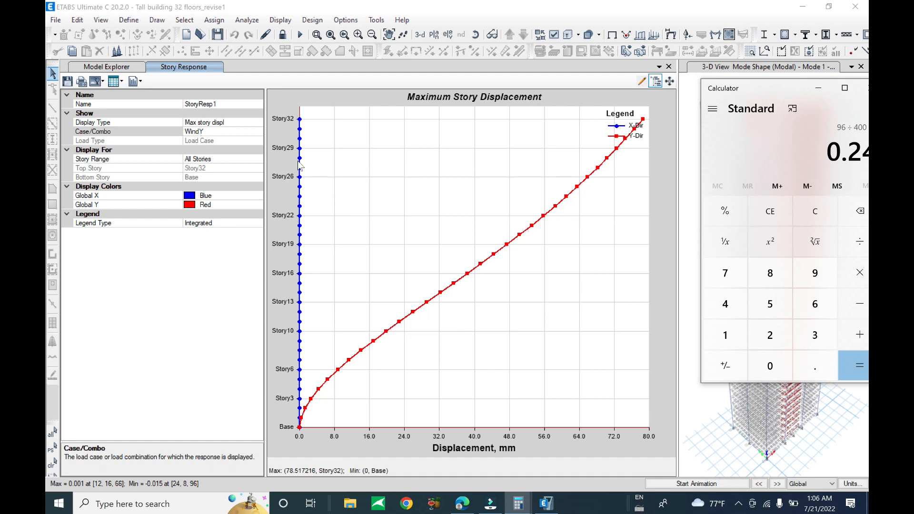
- Move the Calculator fully into view beside the plot, and switch the WindY story response plot to maximum story drifts
drag(760, 96, 726, 120)
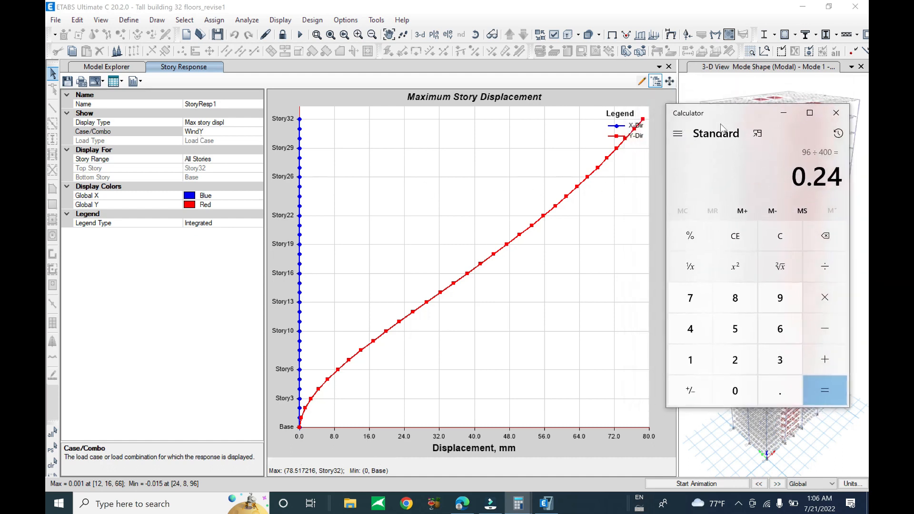
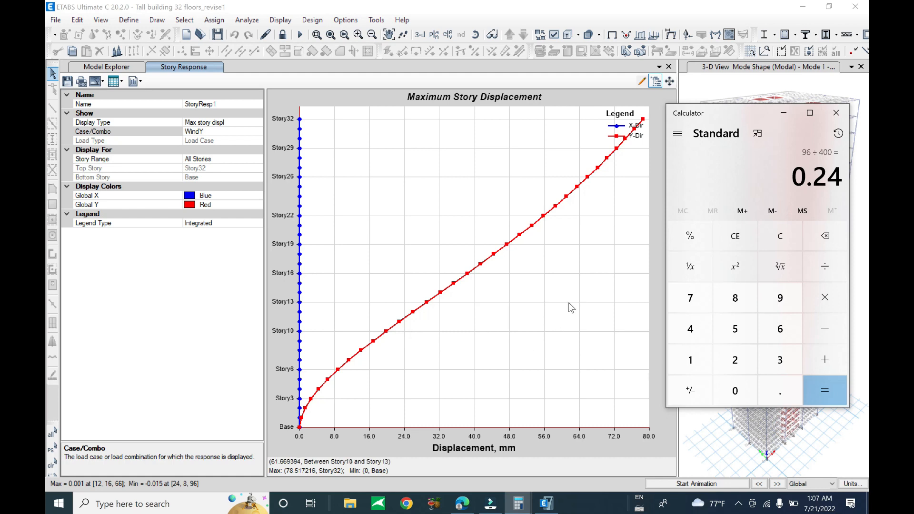
click(113, 212)
click(240, 122)
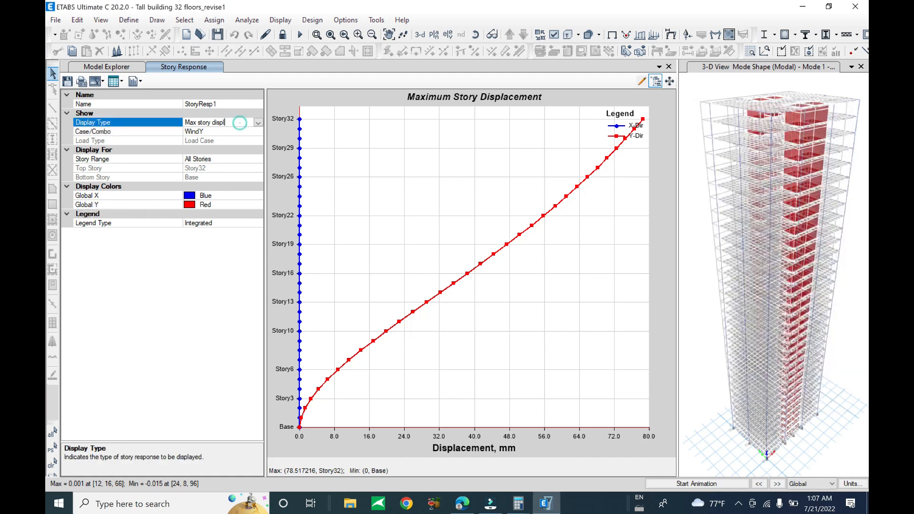
click(257, 123)
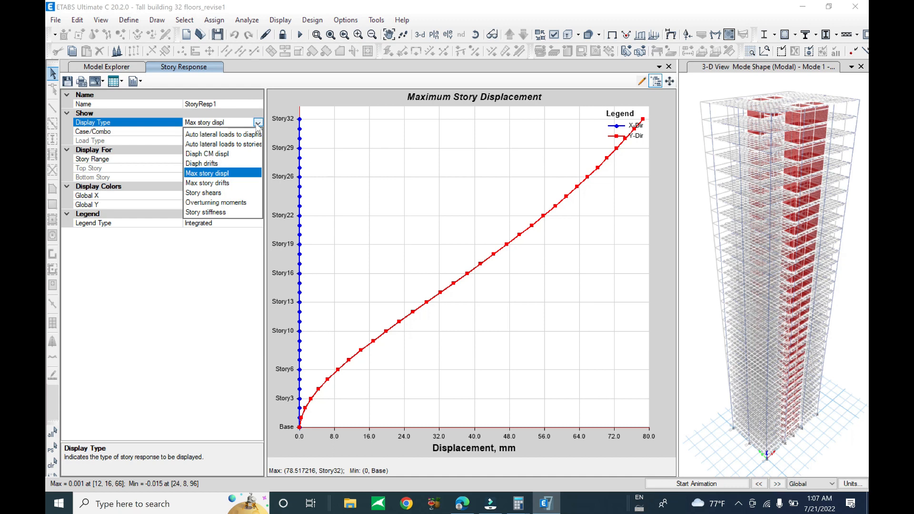
click(221, 185)
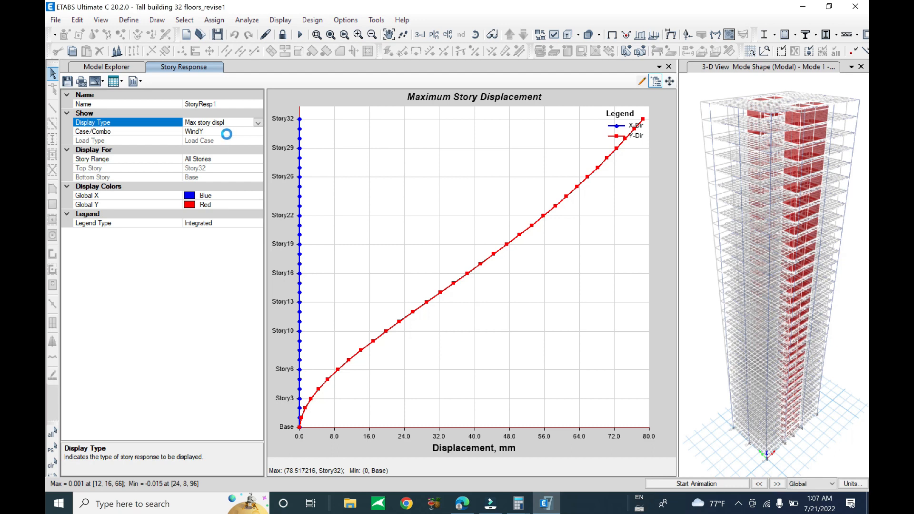
click(226, 134)
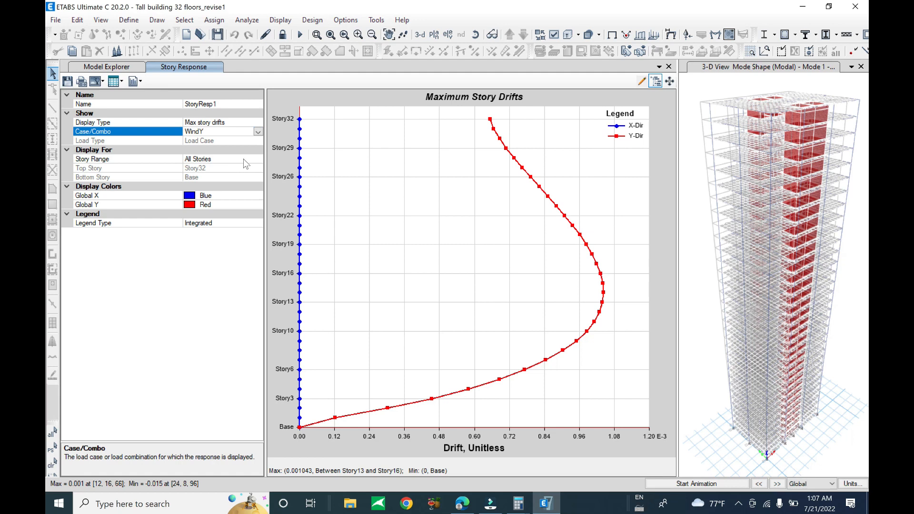
- Return the story response plot to maximum story displacement and look through the load cases and combinations available for it
click(257, 123)
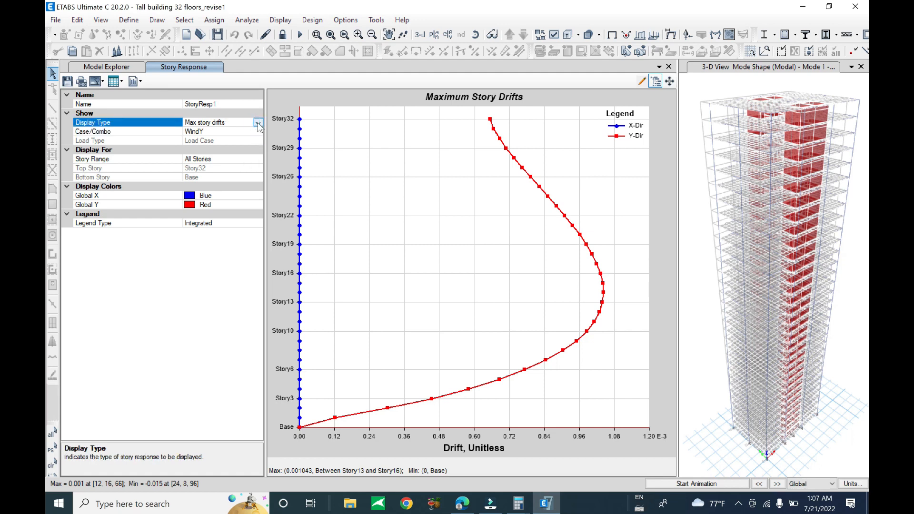
click(257, 122)
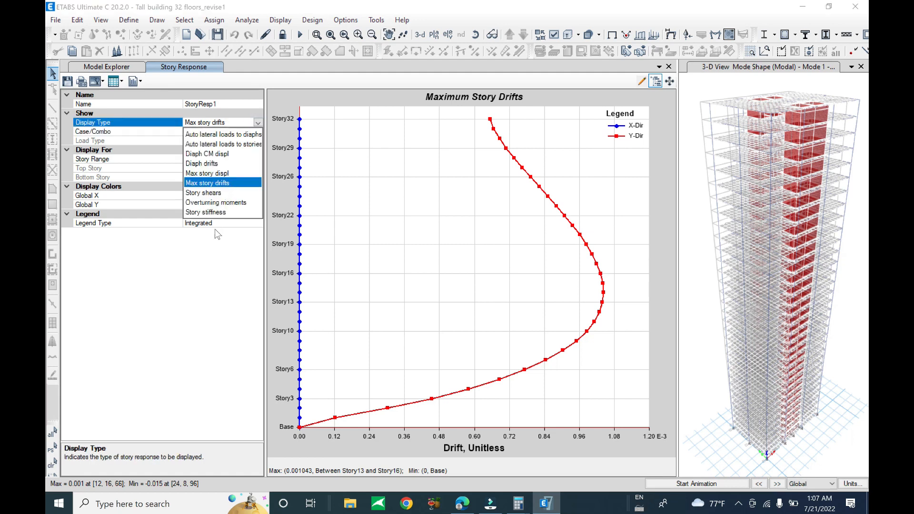
click(217, 181)
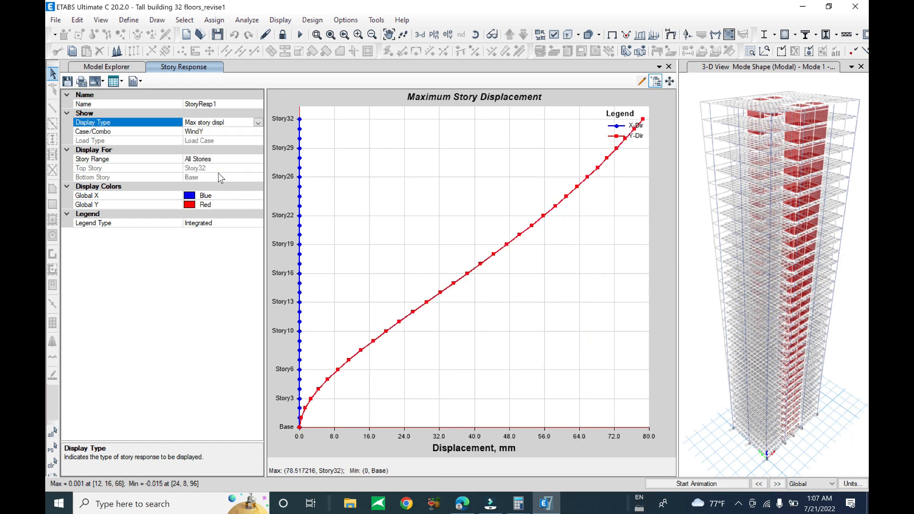
double_click(258, 122)
click(236, 133)
click(258, 133)
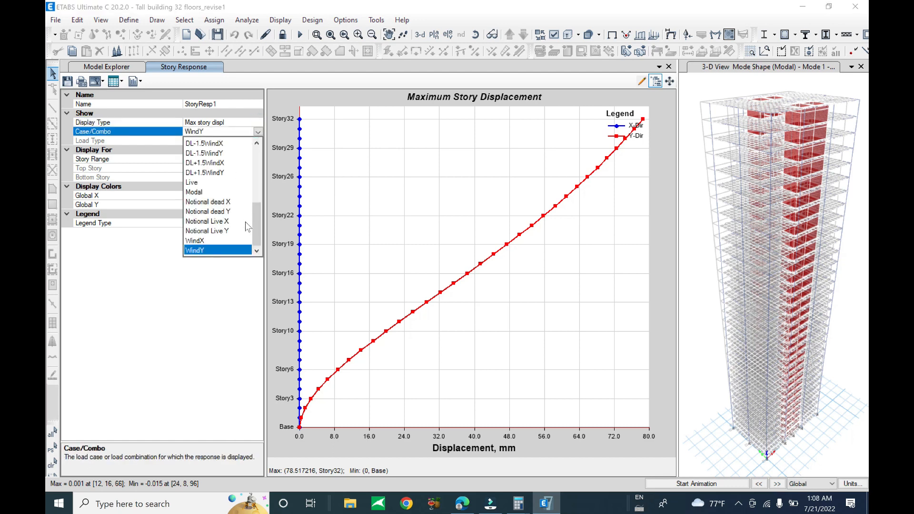
drag(256, 225, 261, 162)
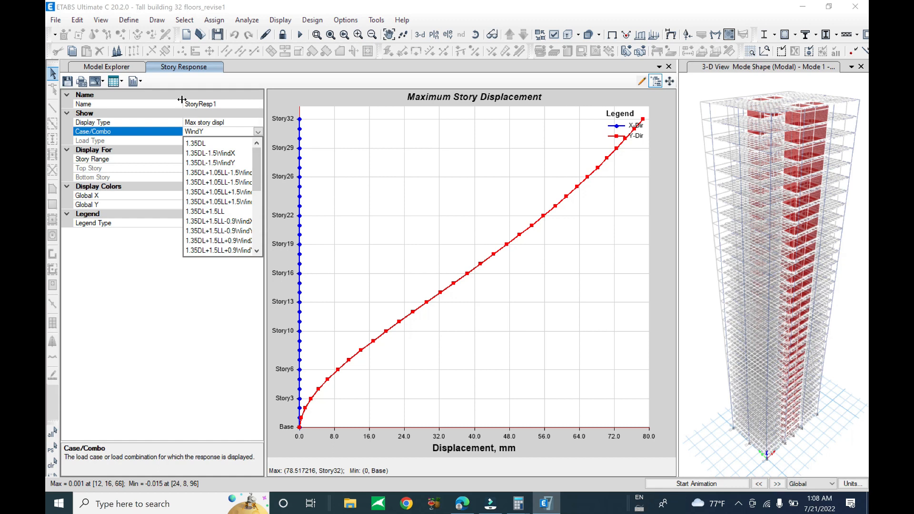
- Create a new load combination named SLS
click(75, 22)
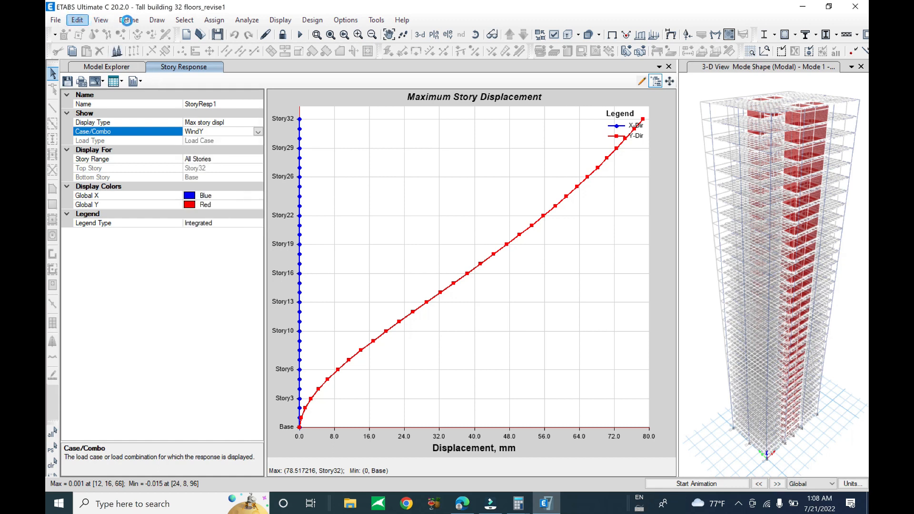
click(128, 20)
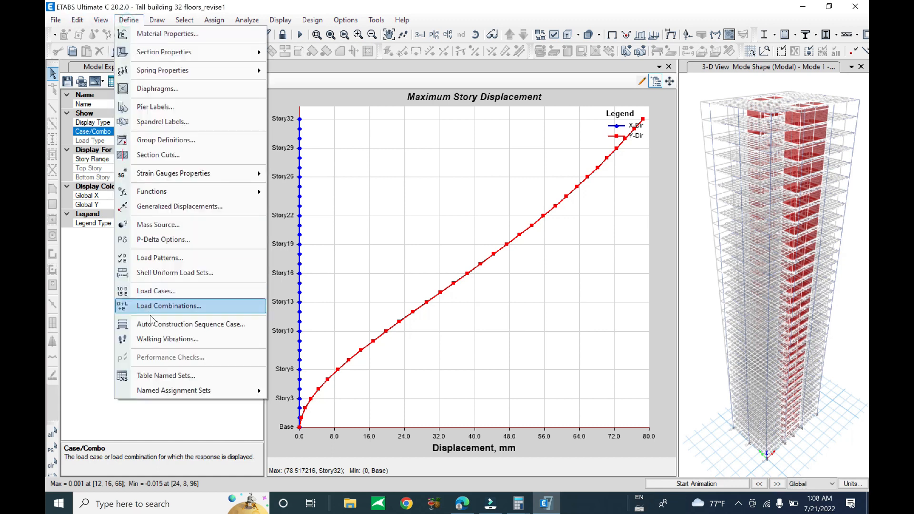
click(173, 306)
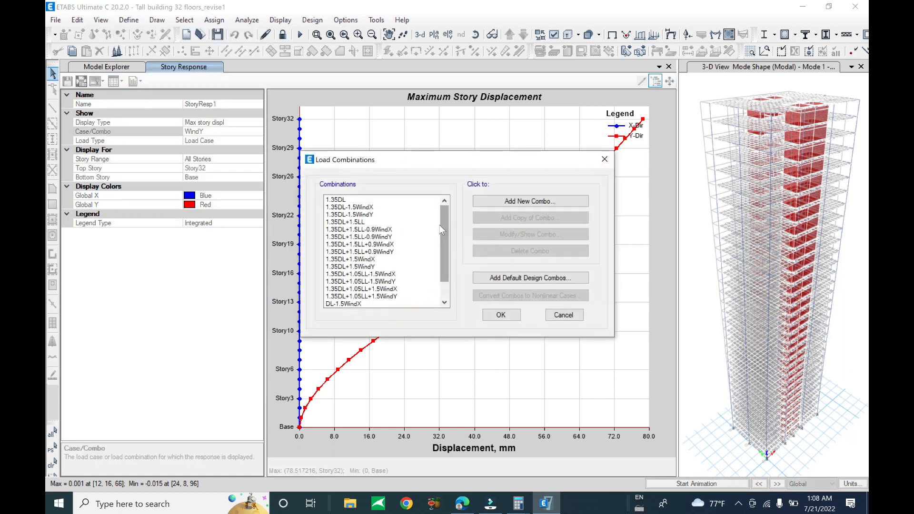
click(520, 202)
drag(460, 157, 373, 157)
text(SLS)
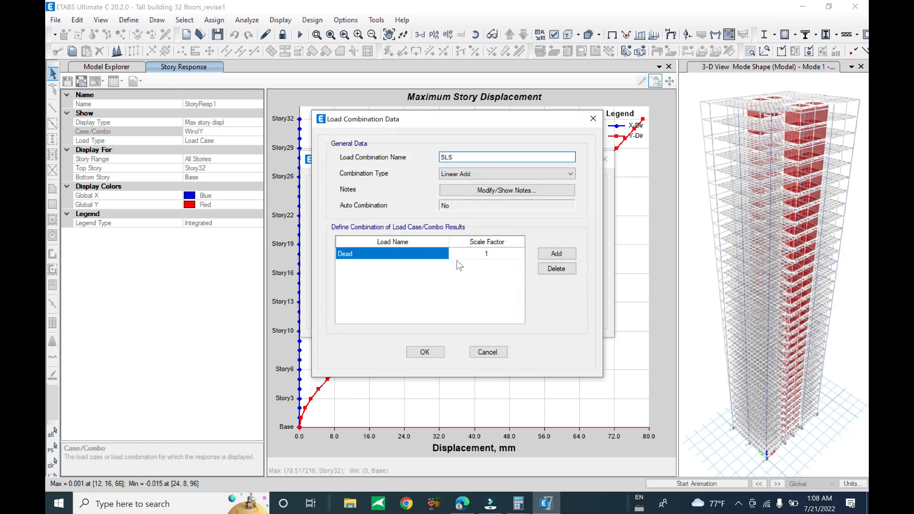
- Add the Live and WindX load cases to the SLS combination alongside Dead
click(557, 253)
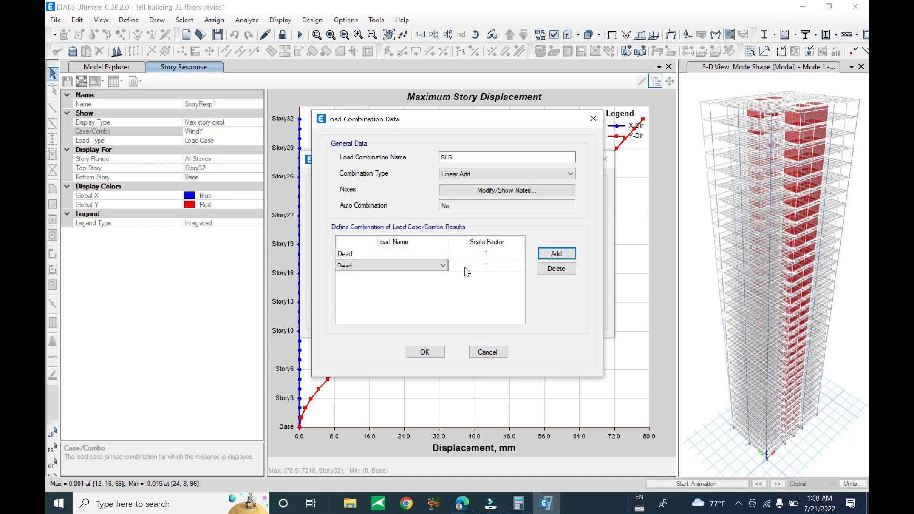
click(554, 257)
click(413, 280)
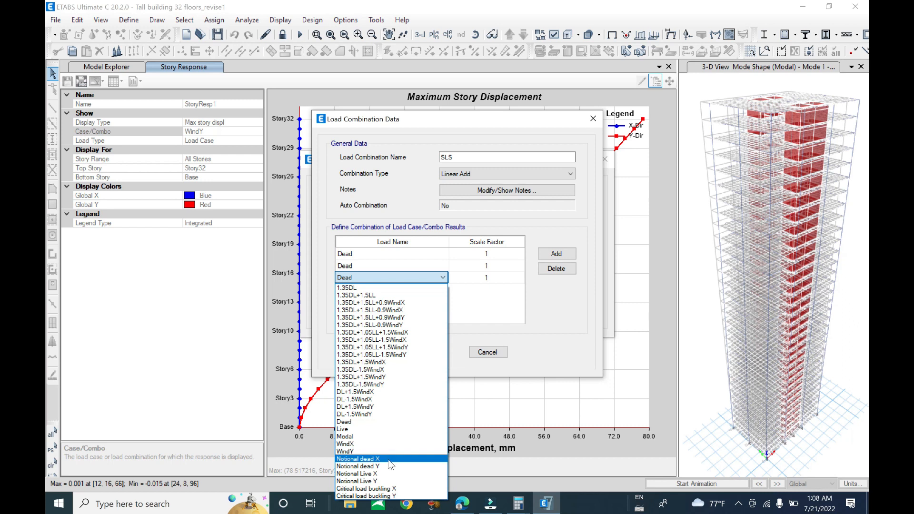
click(362, 444)
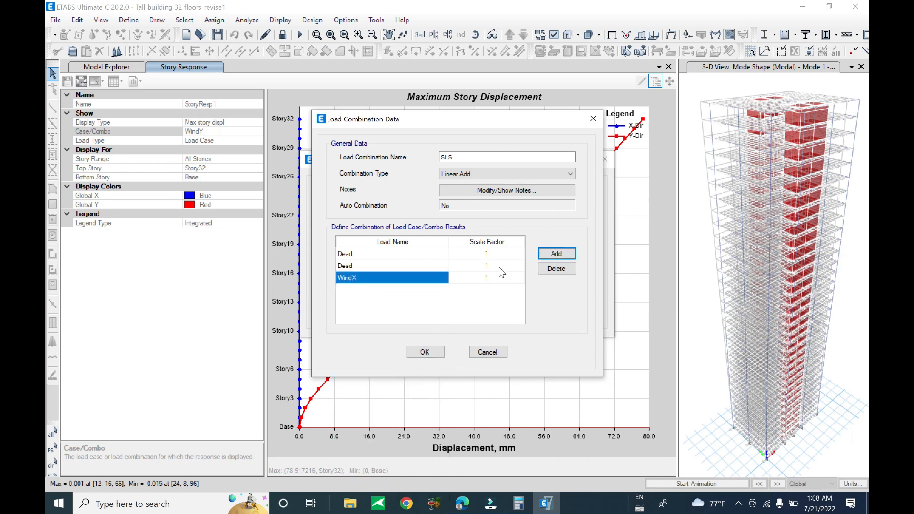
click(402, 265)
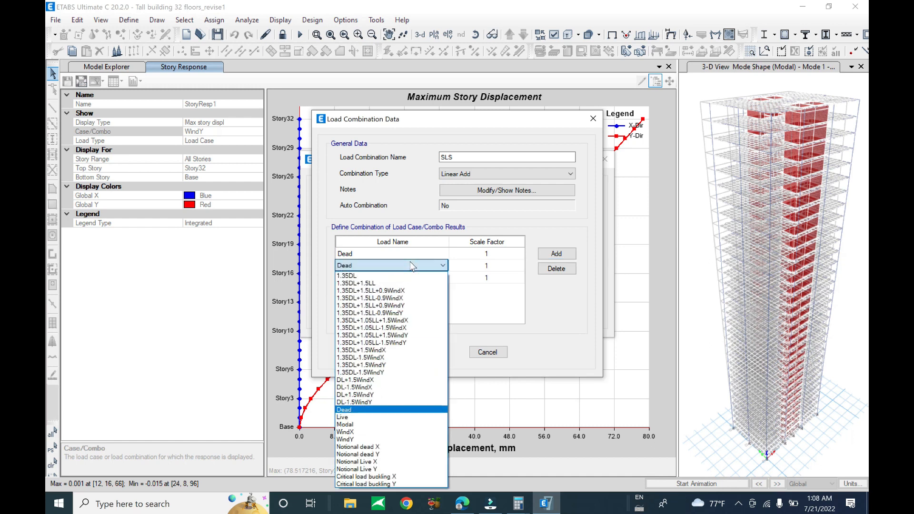
click(361, 418)
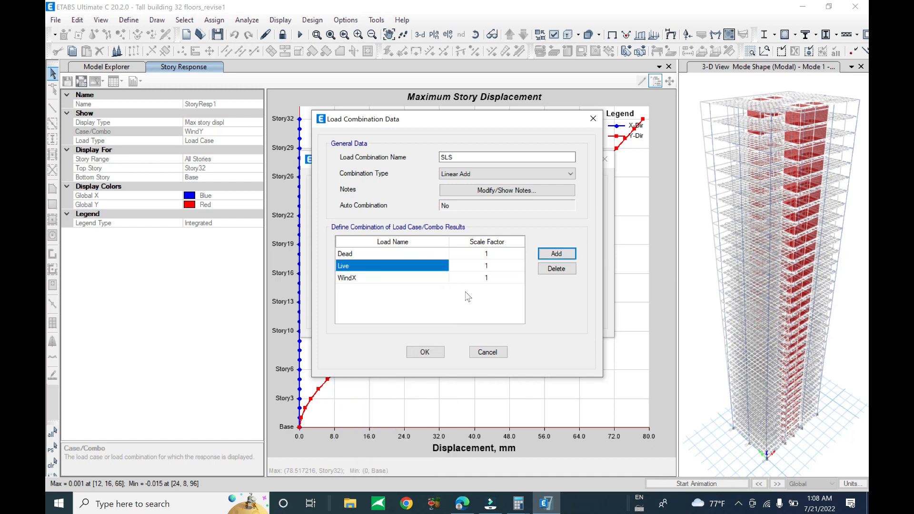
- Set the Live scale factor to 0.6, rename the combination SLS+Windx and accept it
click(488, 266)
key(BackSpace)
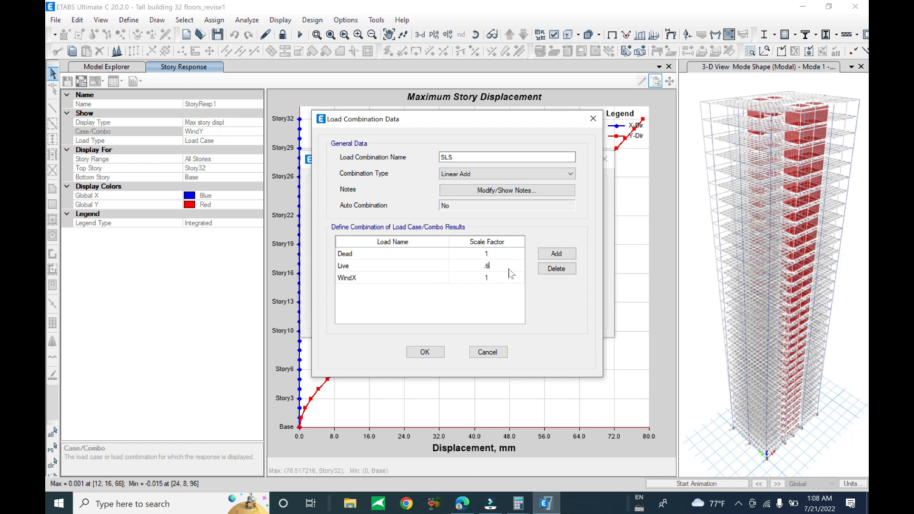
key(Return)
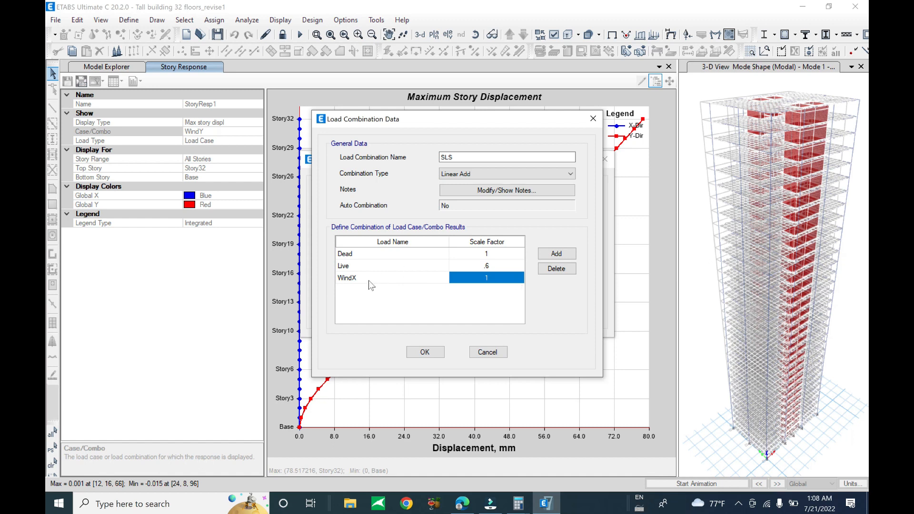
click(455, 157)
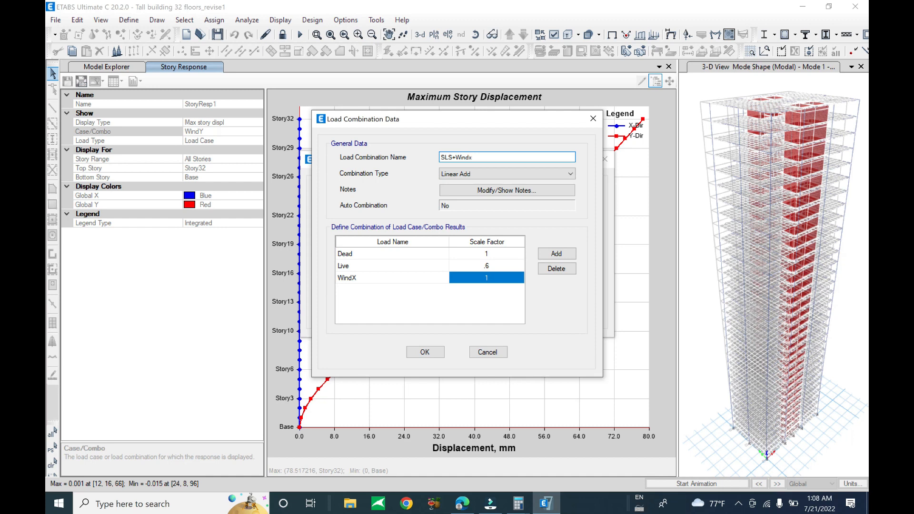
click(435, 353)
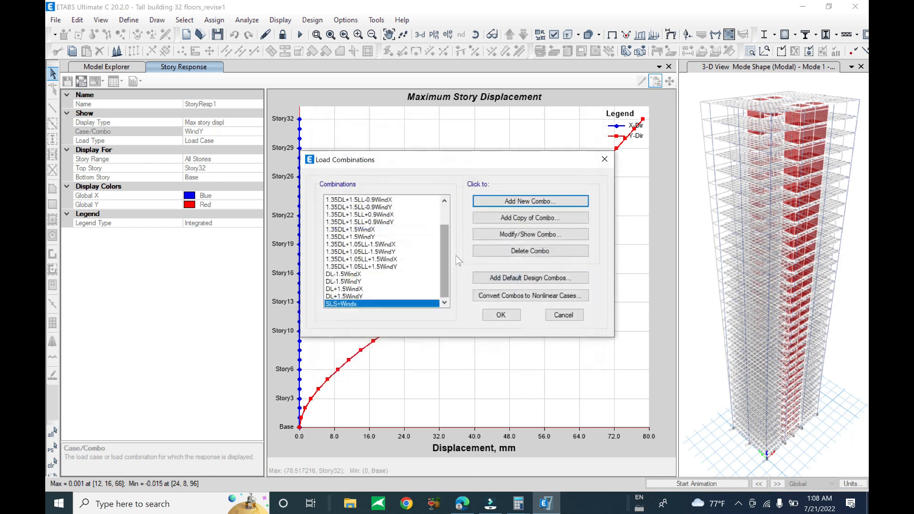
- Copy the SLS+Windx combination as SLS+WindY, replace WindX with WindY in it, and accept the load combinations
click(520, 218)
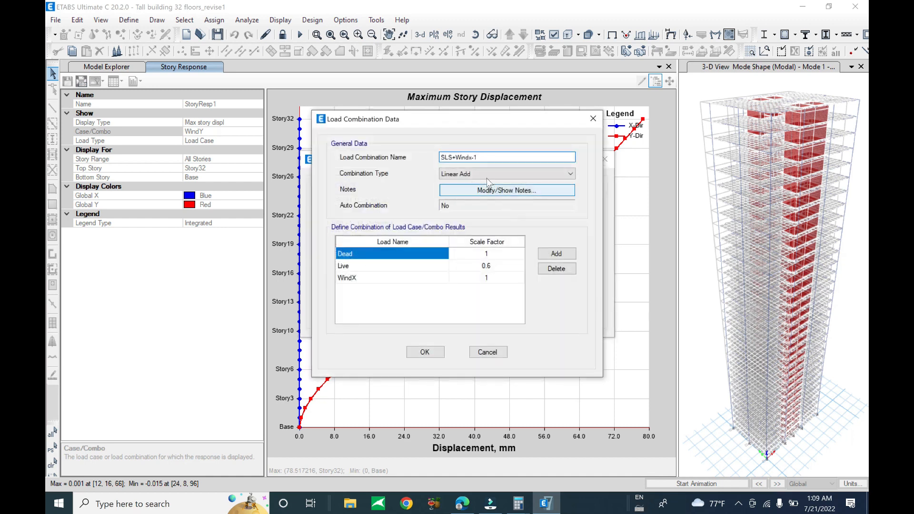
click(498, 280)
click(392, 278)
click(402, 277)
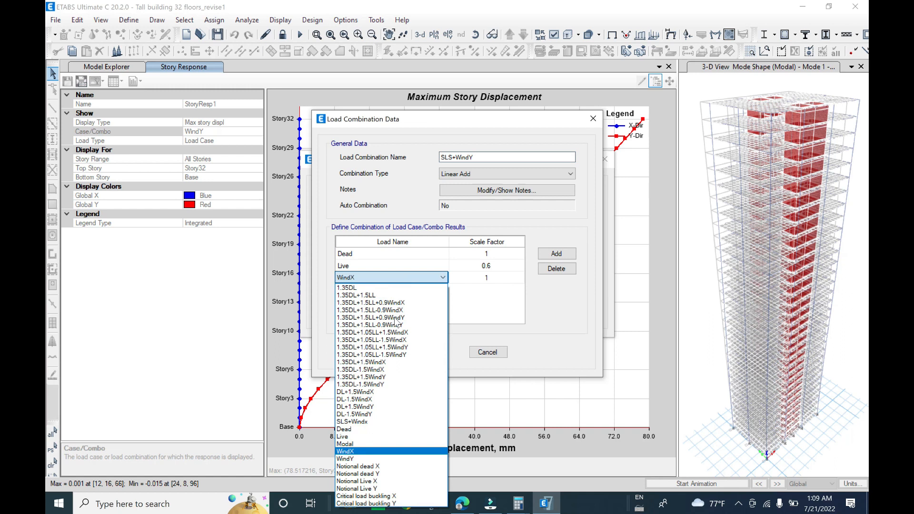
click(383, 459)
click(425, 352)
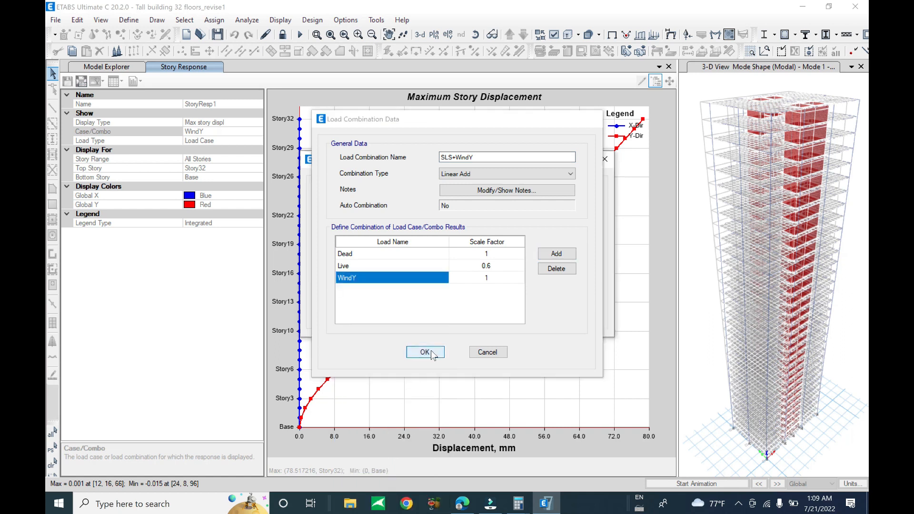
click(501, 315)
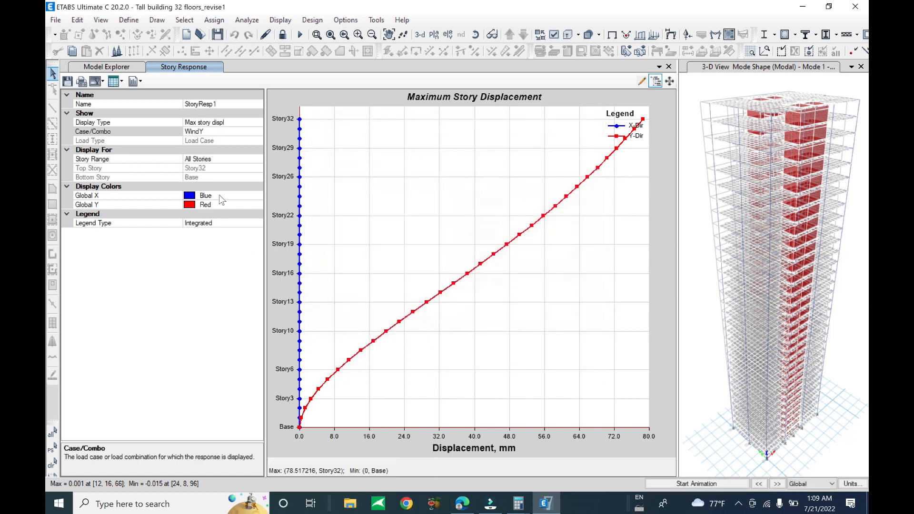
- Look for the new SLS combinations among the load cases and combinations of the displacement plot
click(228, 131)
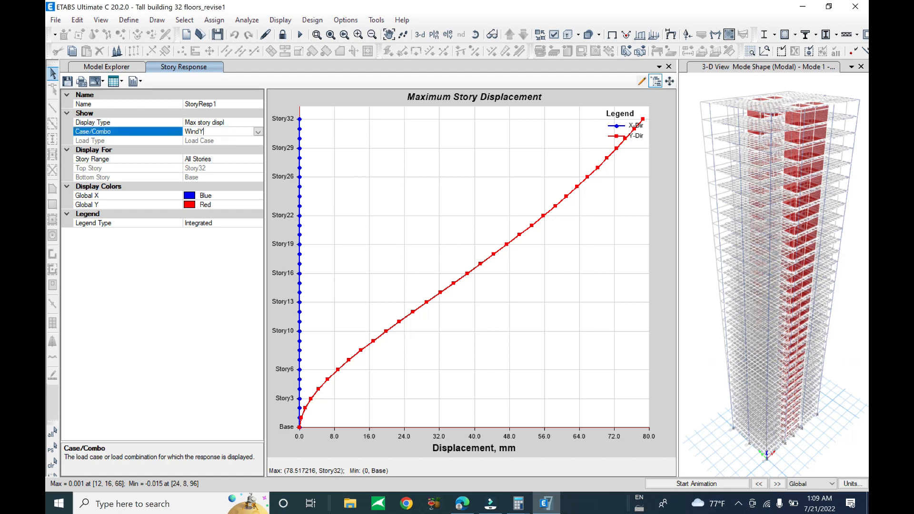
click(254, 132)
drag(253, 233, 257, 197)
click(209, 250)
- Open a new story response plot and look through its load cases and combinations for the SLS ones
click(284, 23)
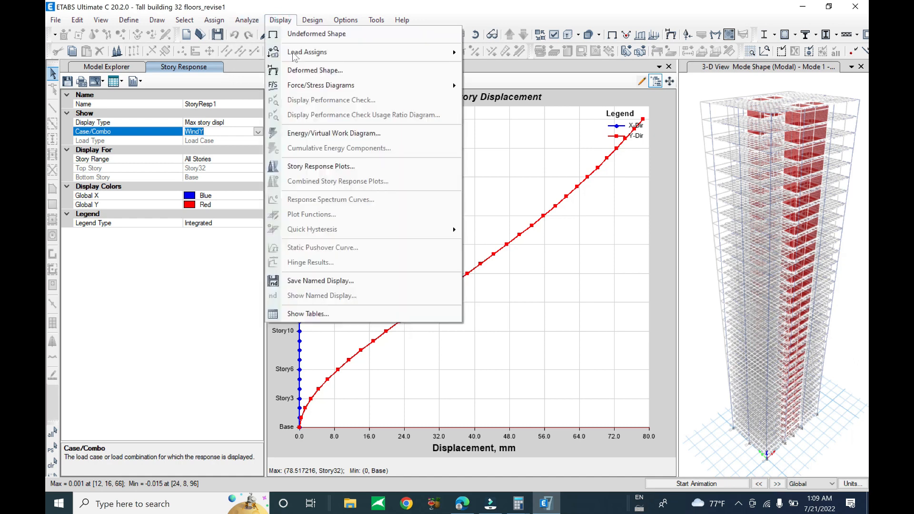
click(349, 167)
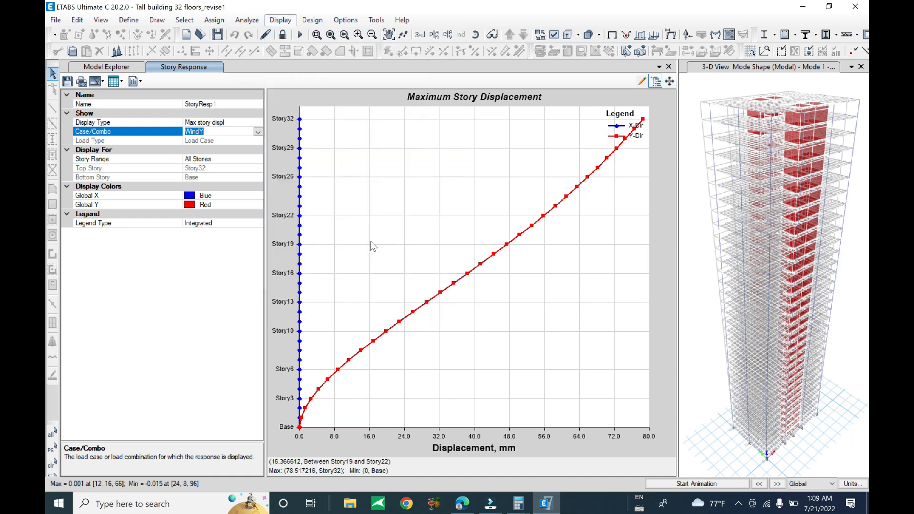
click(231, 132)
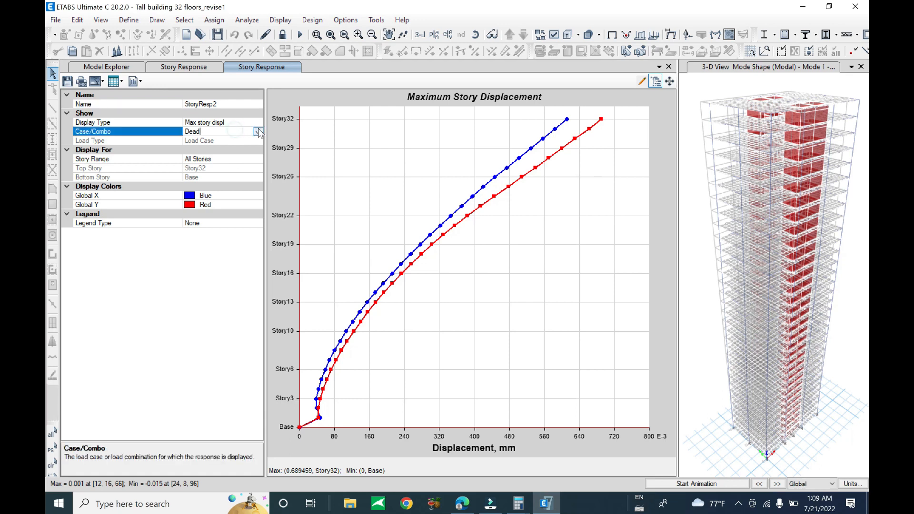
click(257, 132)
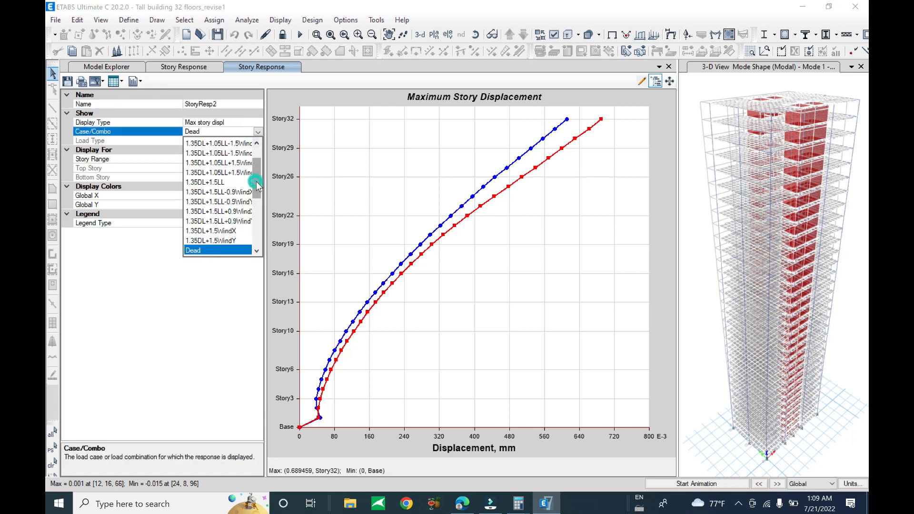
scroll(255, 171, up, 1)
mouse_move(258, 149)
mouse_down()
mouse_move(252, 232)
mouse_move(272, 164)
mouse_move(259, 200)
mouse_move(259, 187)
mouse_move(255, 248)
mouse_move(264, 140)
mouse_up()
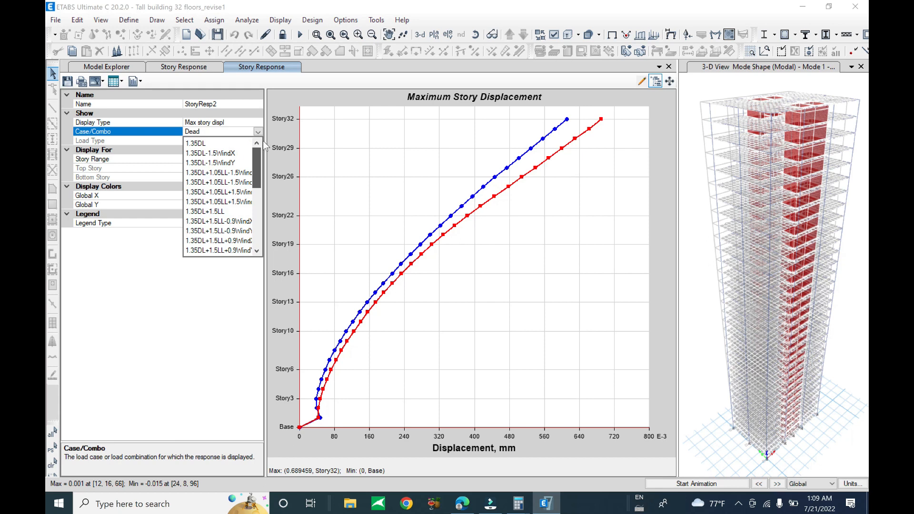
click(268, 208)
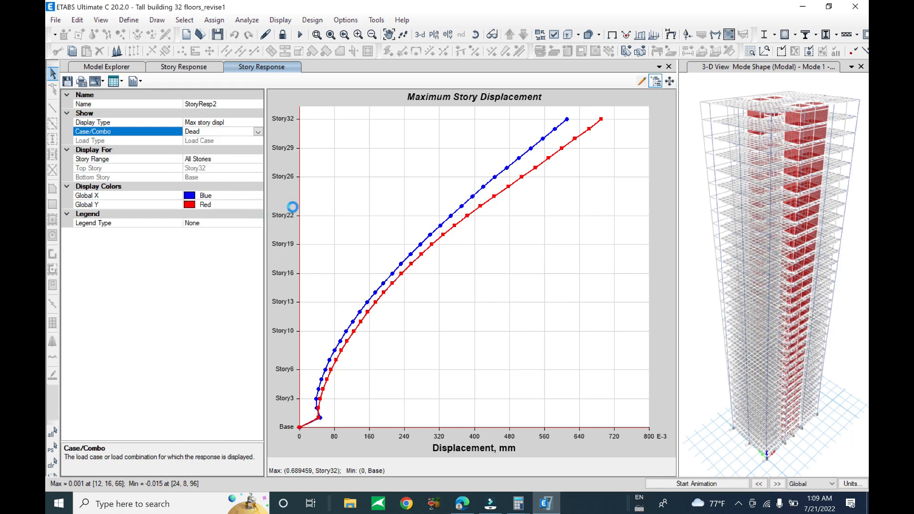
- Widen the story response plot's property list and look through its display types and load combinations for the SLS ones
drag(268, 208, 294, 205)
click(259, 123)
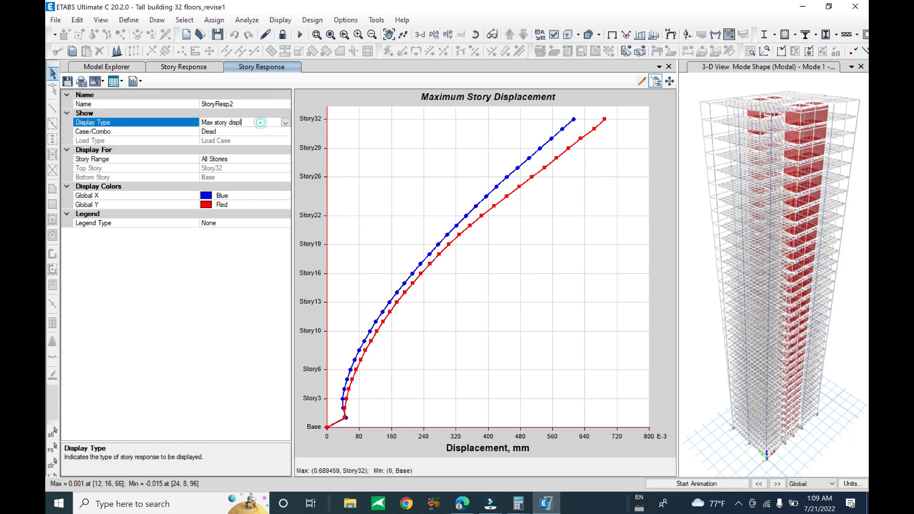
click(286, 123)
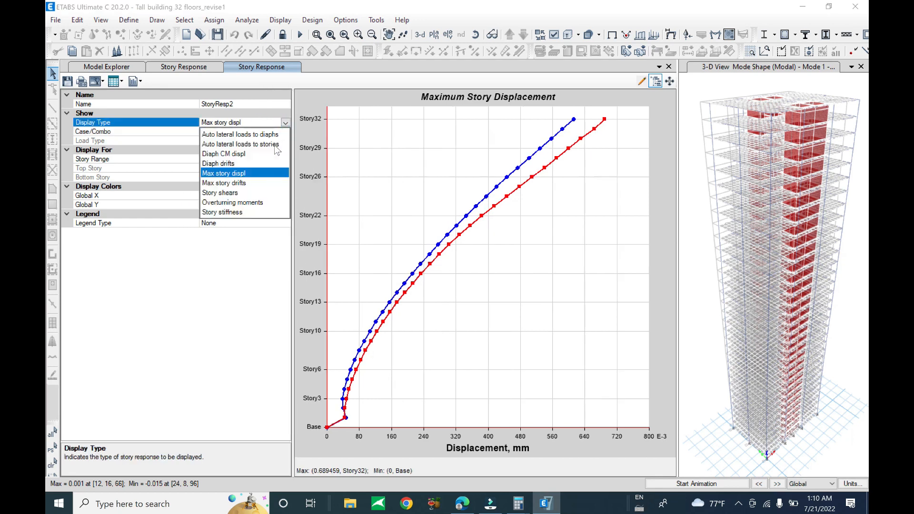
click(276, 100)
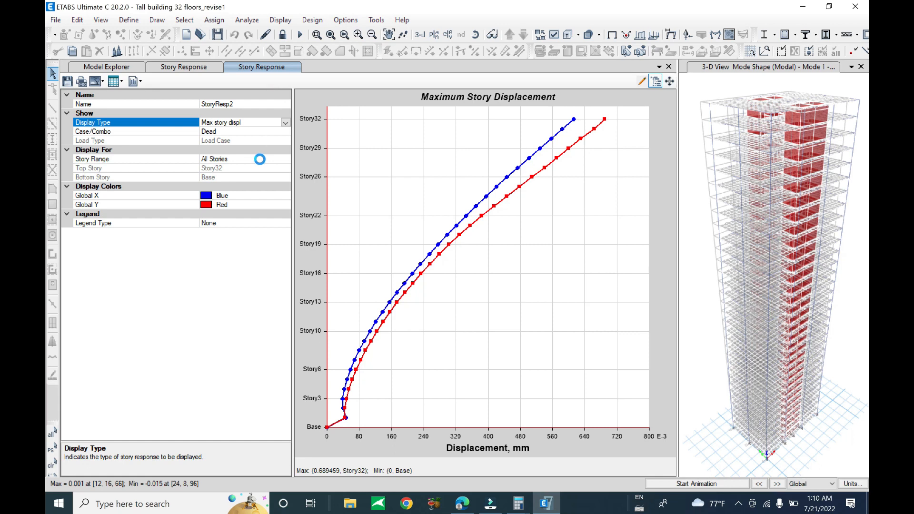
click(280, 131)
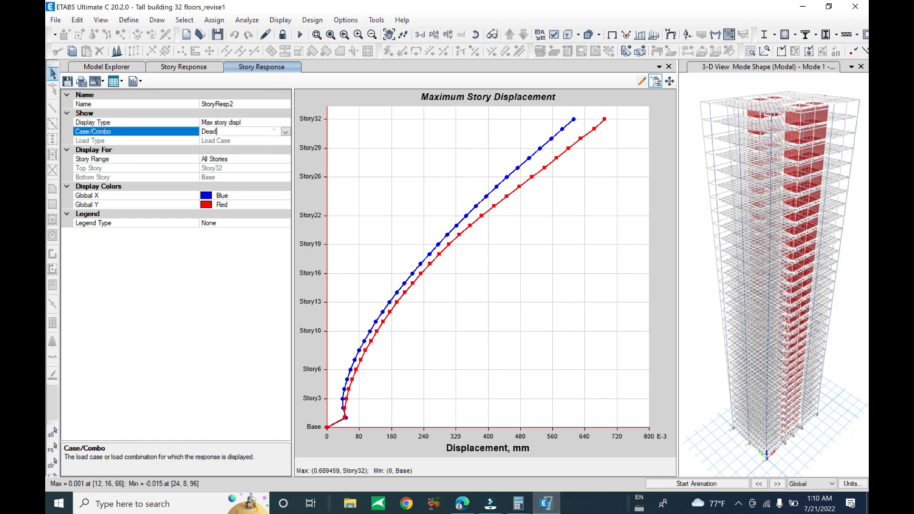
click(285, 131)
drag(285, 190, 278, 237)
click(274, 240)
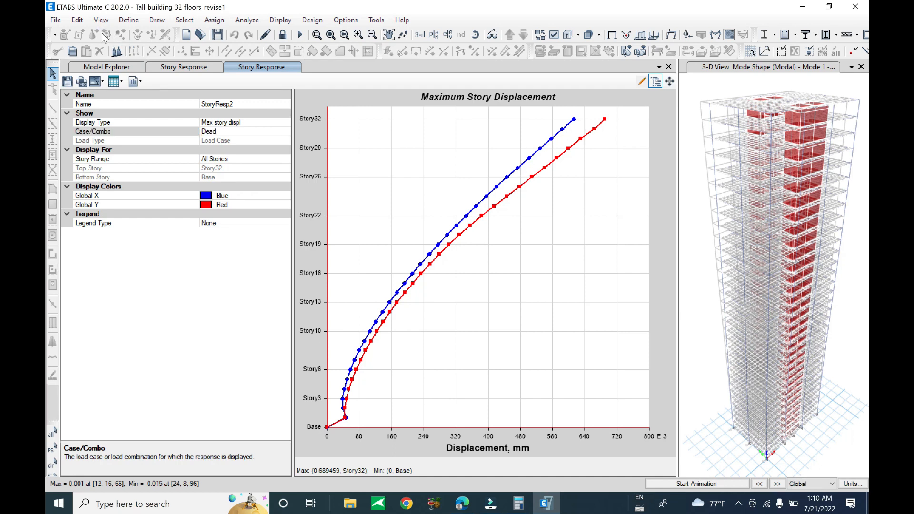
- Check the defined load combinations for SLS+Windx and SLS+WindY, leaving the definitions without changes
click(120, 19)
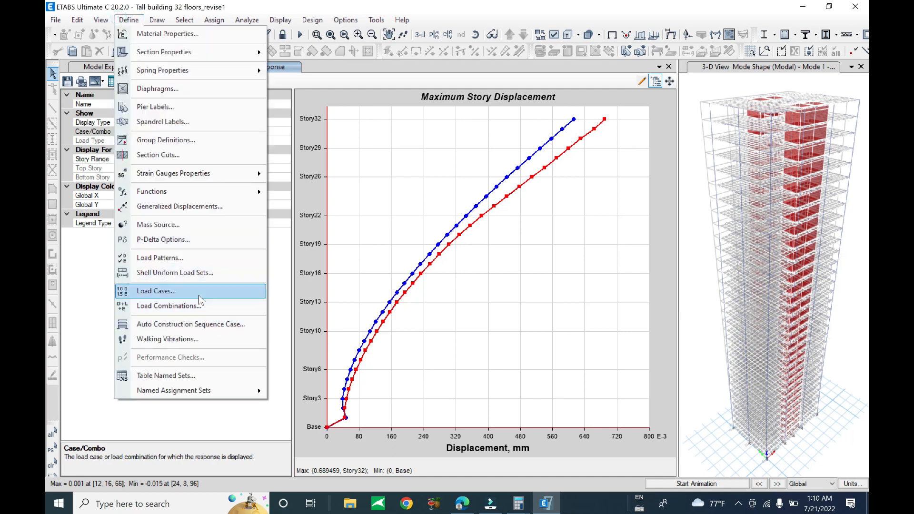
click(169, 306)
mouse_move(443, 245)
mouse_down()
mouse_move(446, 282)
mouse_move(450, 255)
mouse_up()
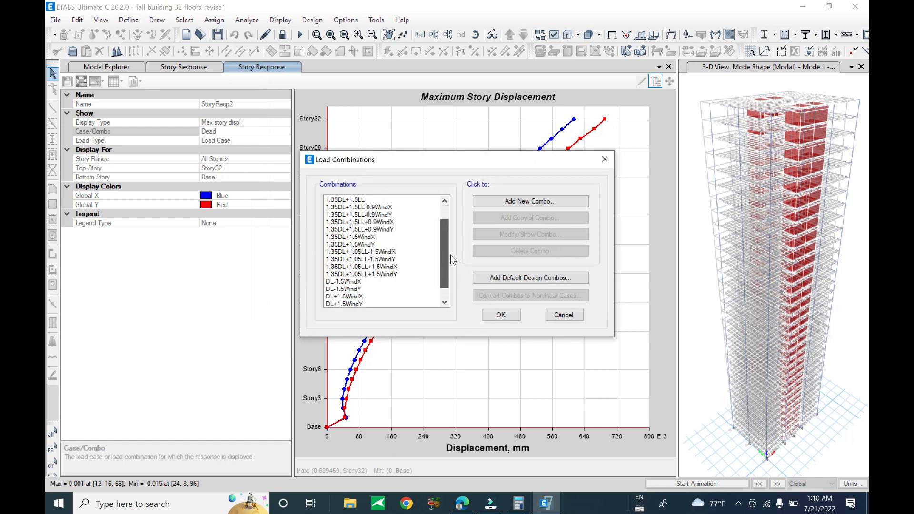
scroll(451, 255, up, 1)
drag(445, 247, 442, 281)
mouse_move(440, 279)
mouse_down()
mouse_move(439, 255)
mouse_move(436, 276)
mouse_up()
mouse_move(342, 305)
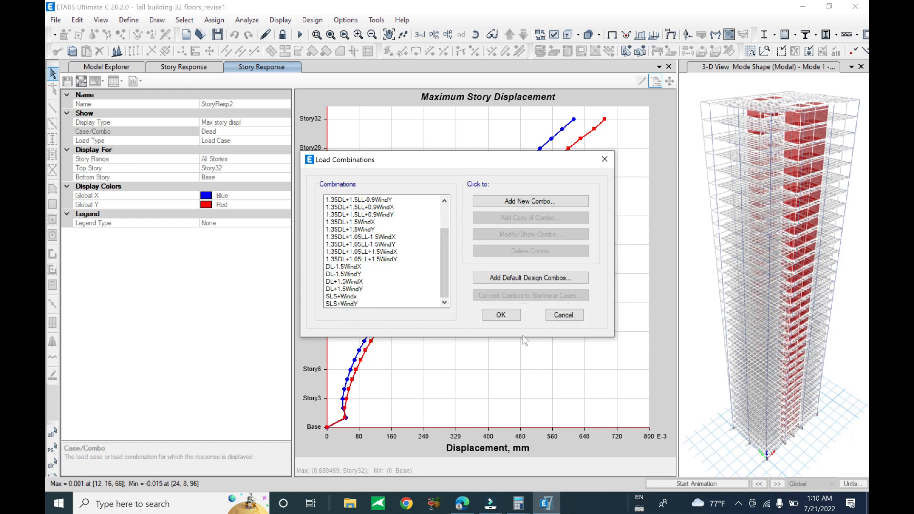
click(563, 315)
- Plot the maximum story displacement for the SLS+Windx combination and read the X-direction value at Story32
click(260, 135)
click(286, 132)
drag(284, 180, 277, 232)
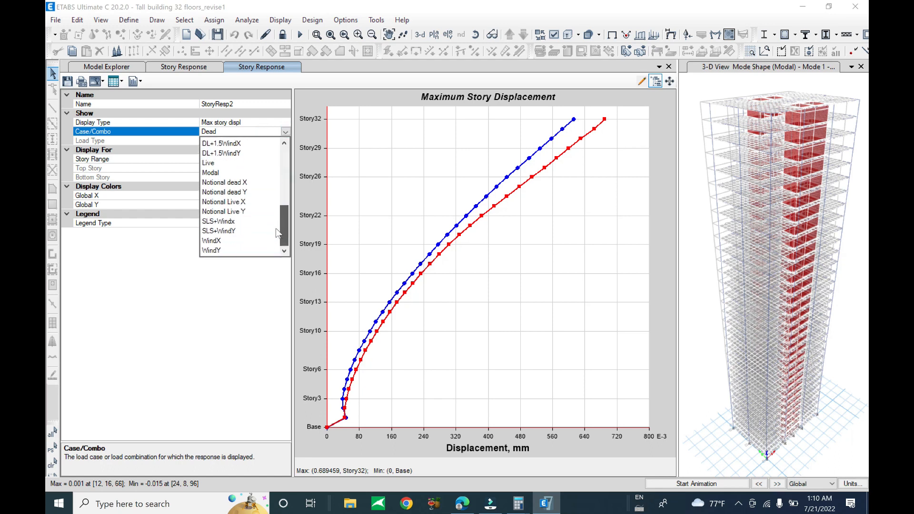
click(231, 222)
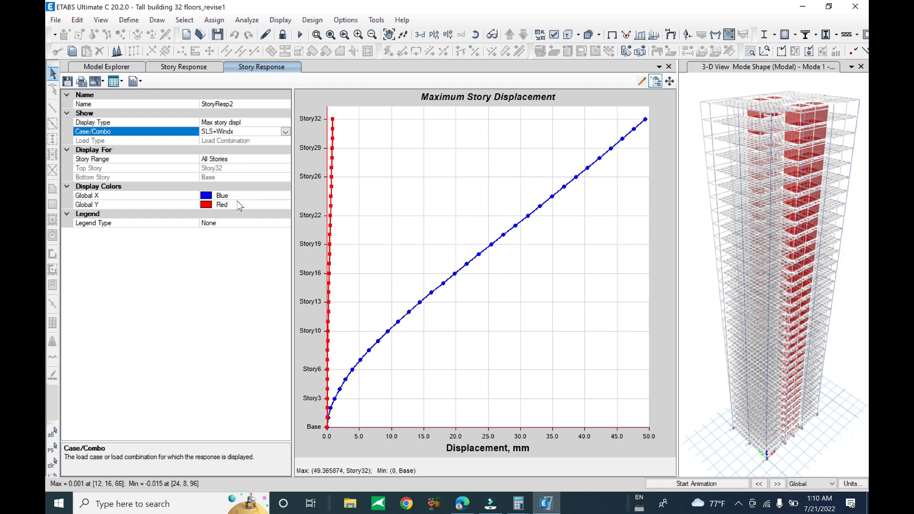
mouse_move(646, 121)
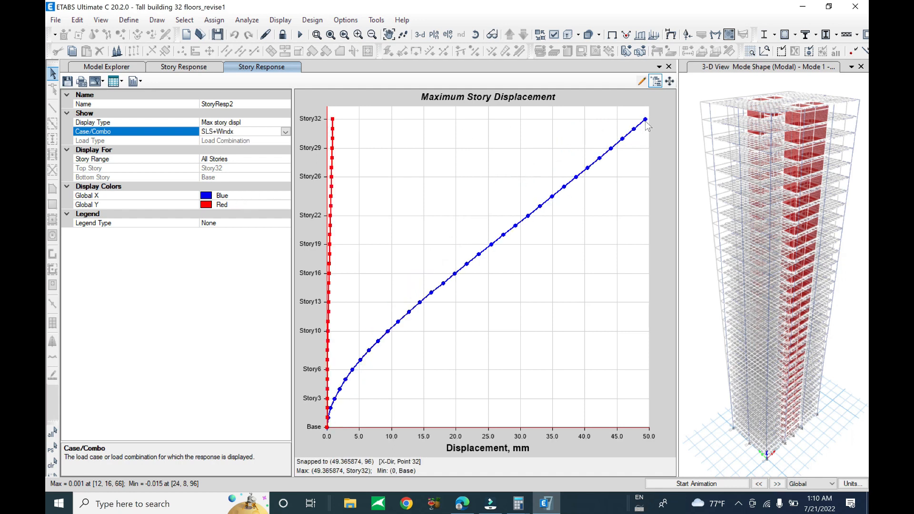
- Plot the maximum story displacement for SLS+WindY and inspect the displacements of the corner joint at Story29 in the 3-D view
click(285, 131)
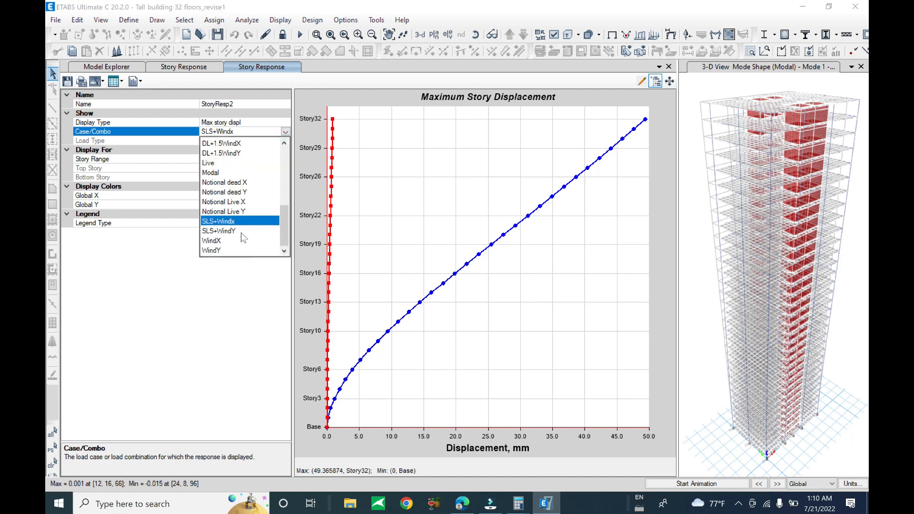
click(238, 221)
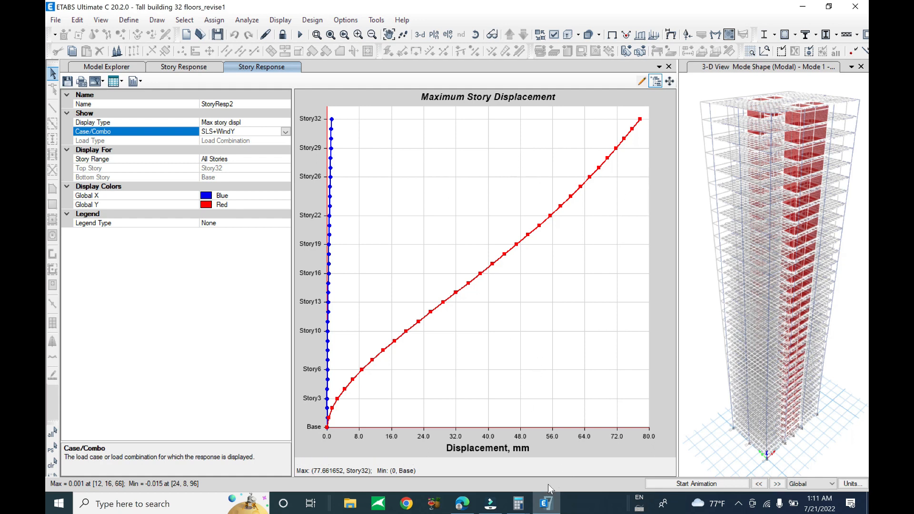
mouse_move(727, 142)
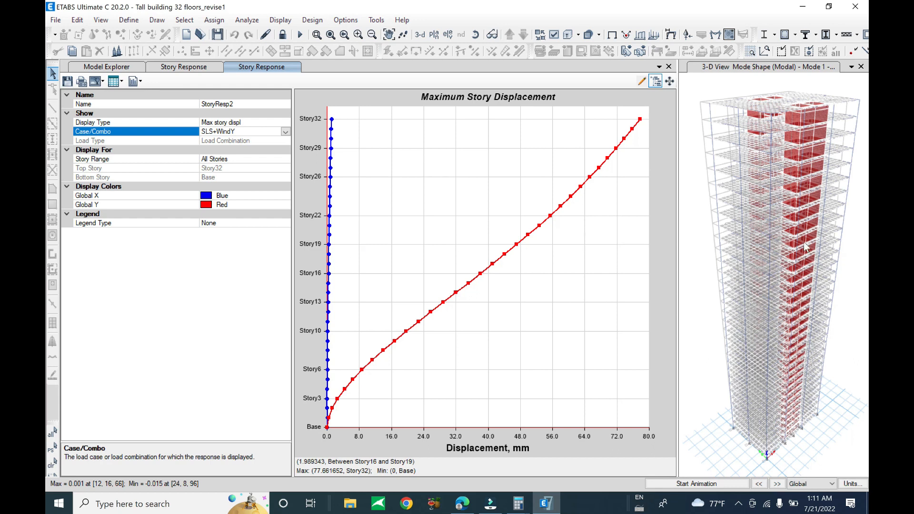
right_click(716, 141)
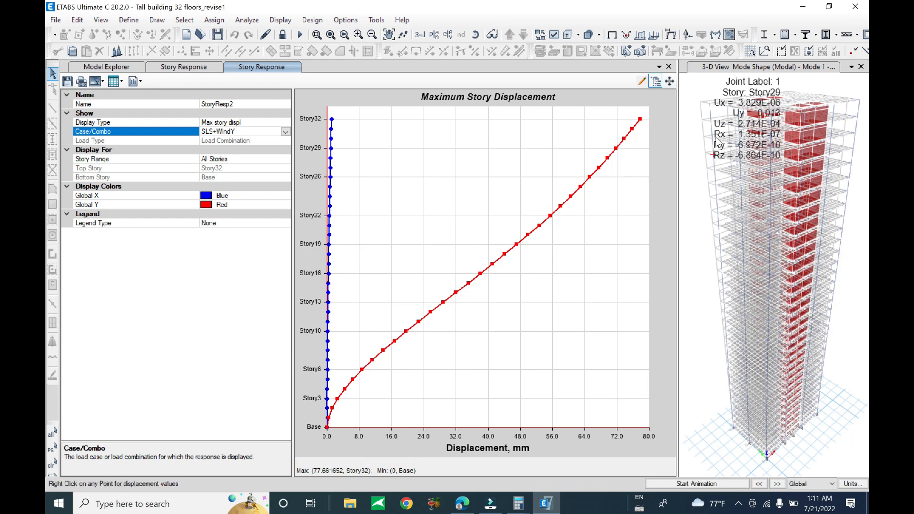
scroll(716, 142, up, 3)
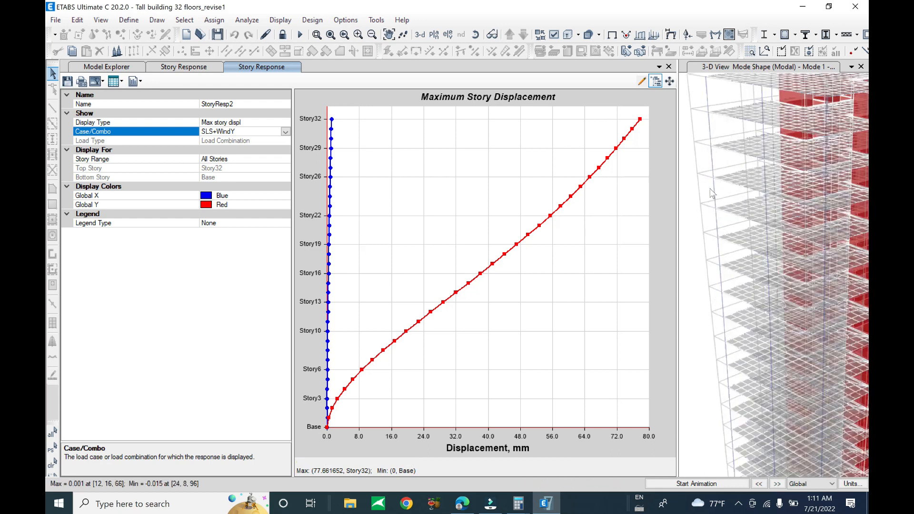
scroll(691, 216, down, 3)
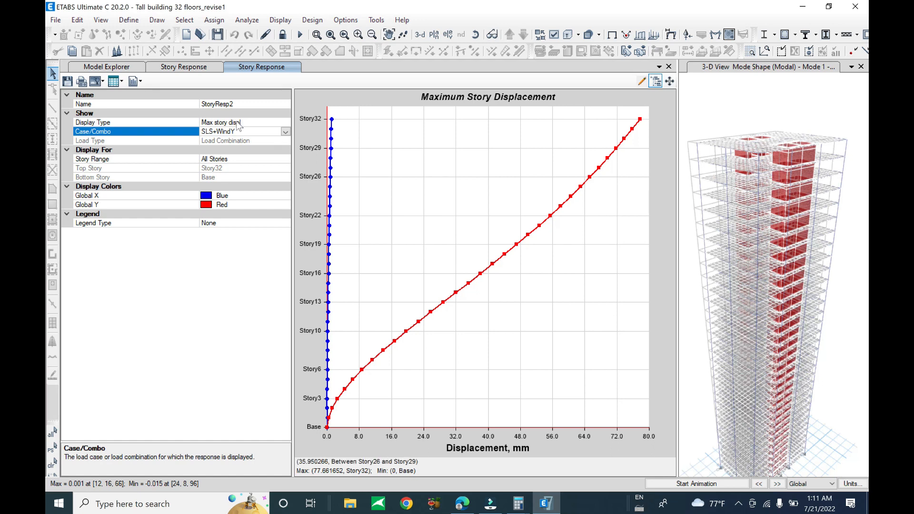
- Display the maximum story drifts for the SLS+WindY combination
click(285, 122)
click(285, 122)
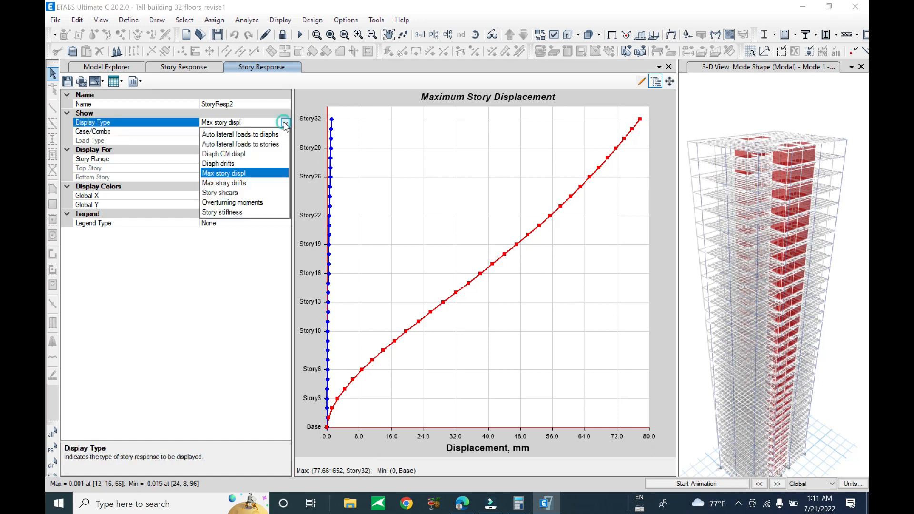
click(255, 174)
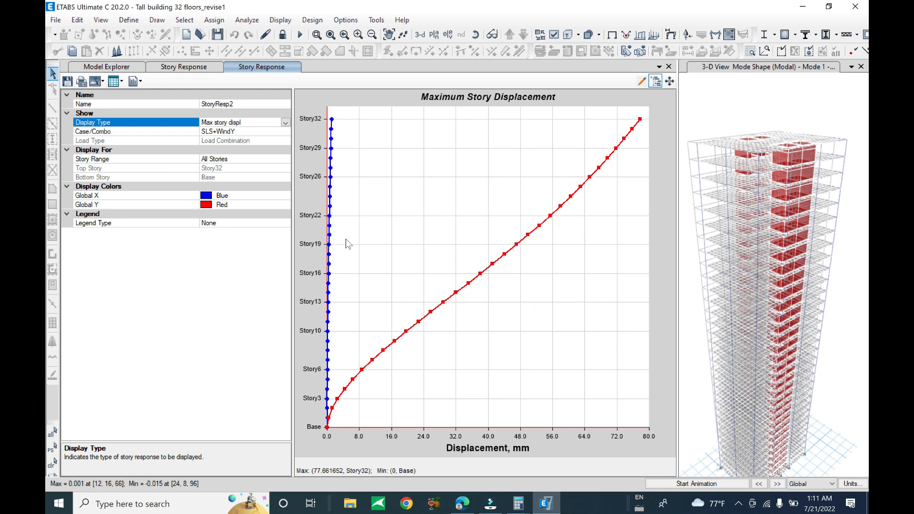
click(328, 224)
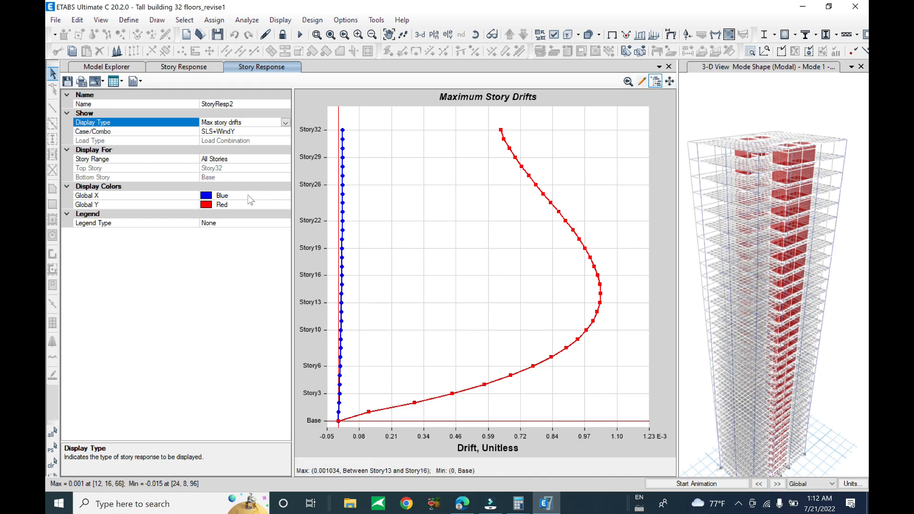
- Show the maximum story drifts for the SLS+Windx combination instead
click(264, 159)
click(281, 132)
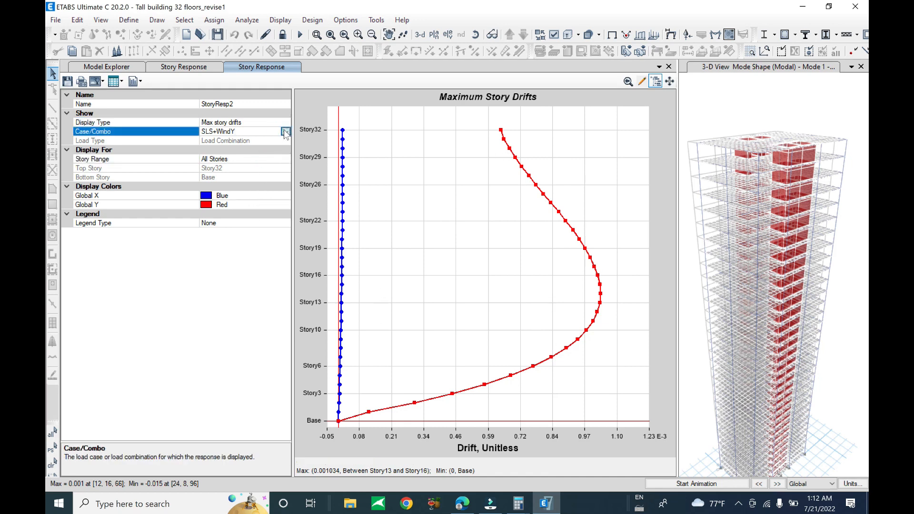
click(285, 131)
click(236, 240)
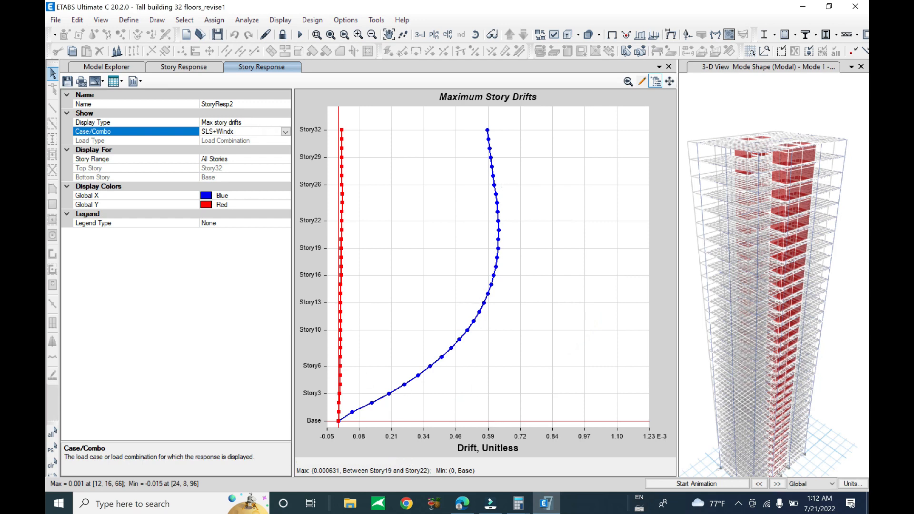
- Display the auto lateral loads to diaphragms for the WindX load pattern and examine the force diagram
click(273, 123)
click(285, 123)
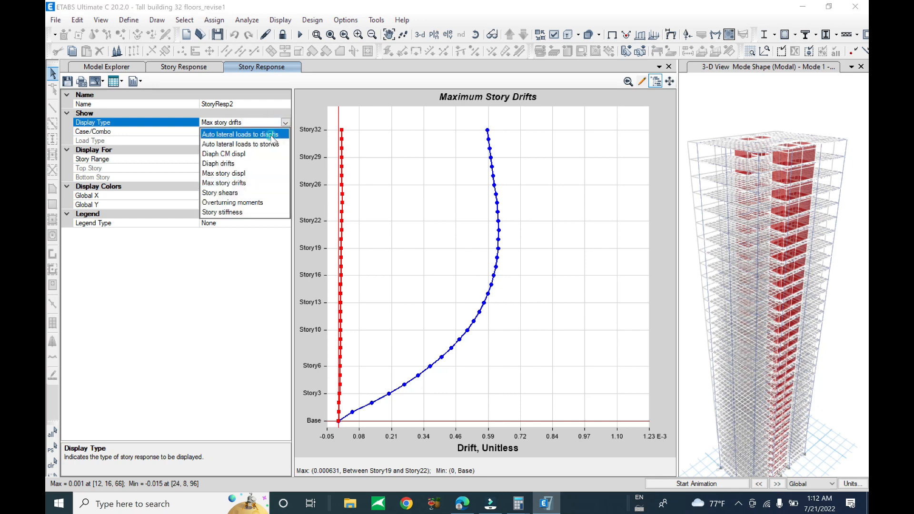
click(243, 135)
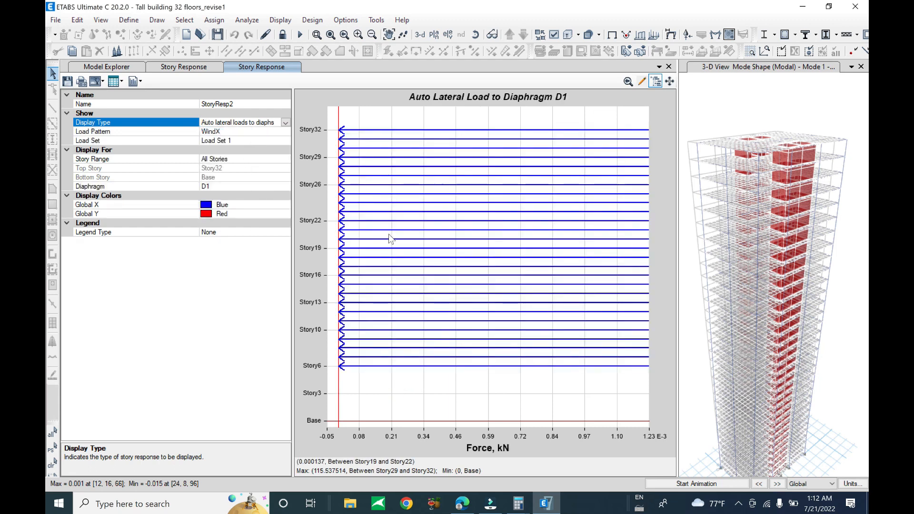
scroll(438, 230, down, 1)
middle_drag(566, 257, 588, 261)
scroll(399, 242, up, 1)
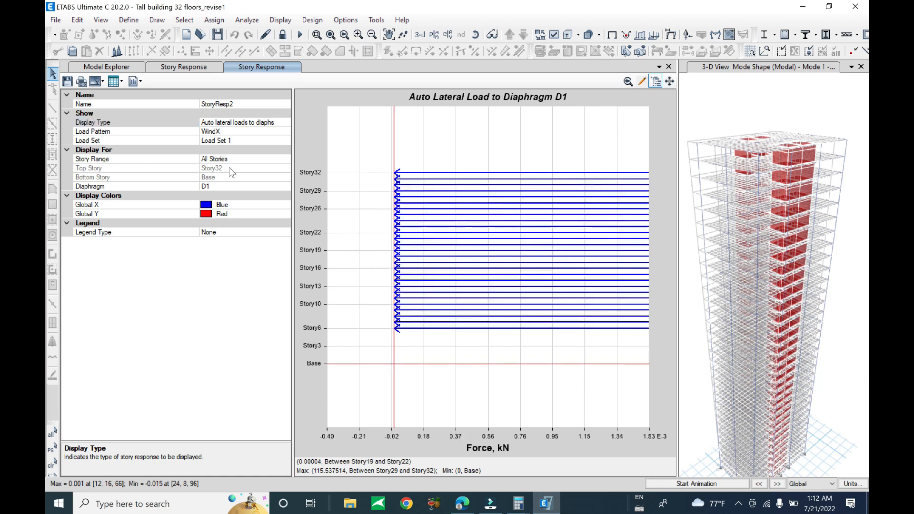
- Show the diaphragm lateral loads for the WindY pattern and check the available load sets
click(285, 132)
click(285, 132)
click(259, 153)
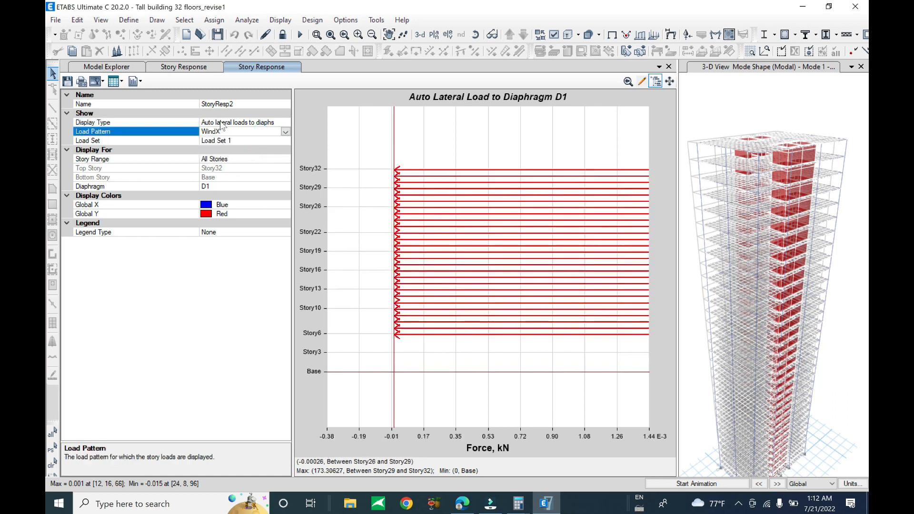
click(276, 119)
click(285, 123)
click(284, 123)
click(286, 140)
click(285, 141)
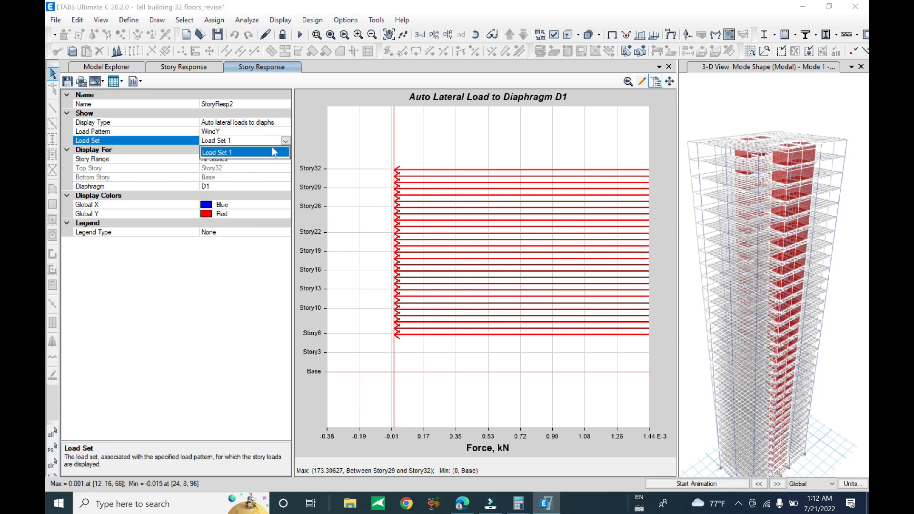
click(269, 143)
- Display the auto lateral loads to stories for WindY, examine the force diagram and review the remaining display types
click(281, 123)
click(284, 122)
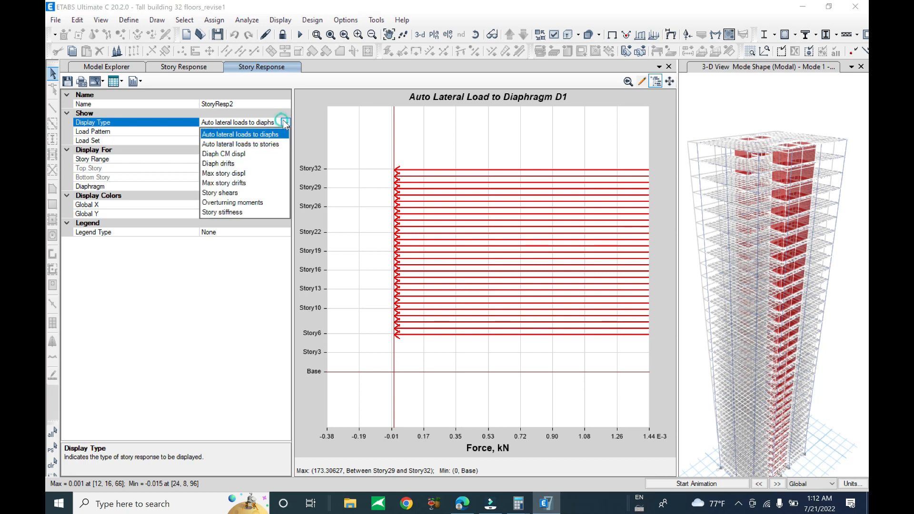
click(266, 144)
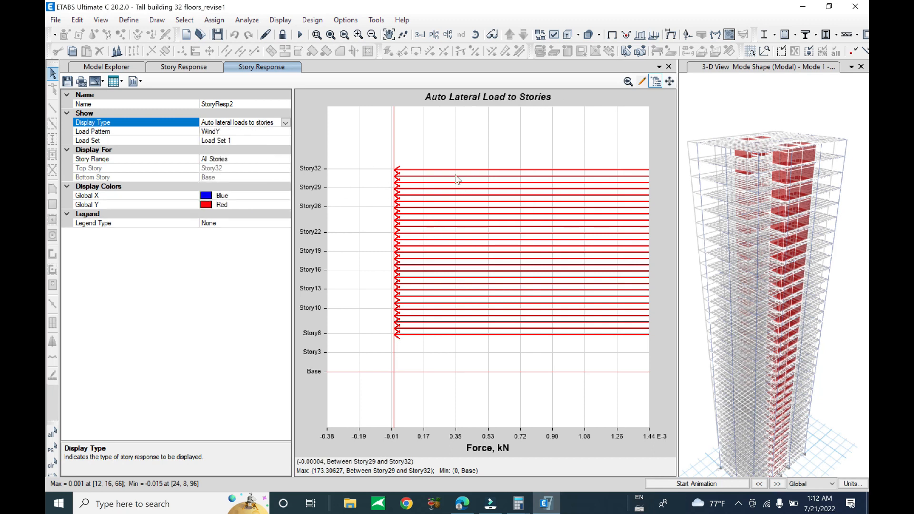
middle_drag(350, 178, 373, 229)
scroll(402, 226, down, 1)
click(405, 224)
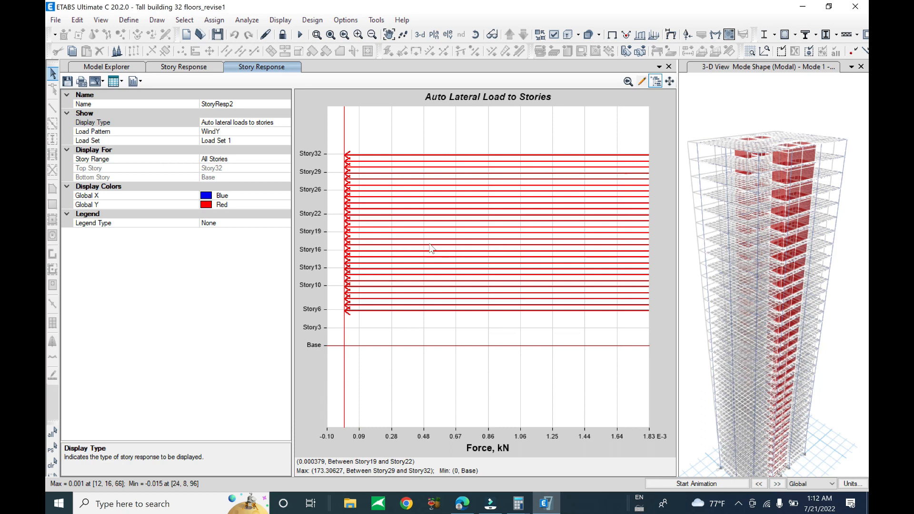
scroll(429, 244, down, 1)
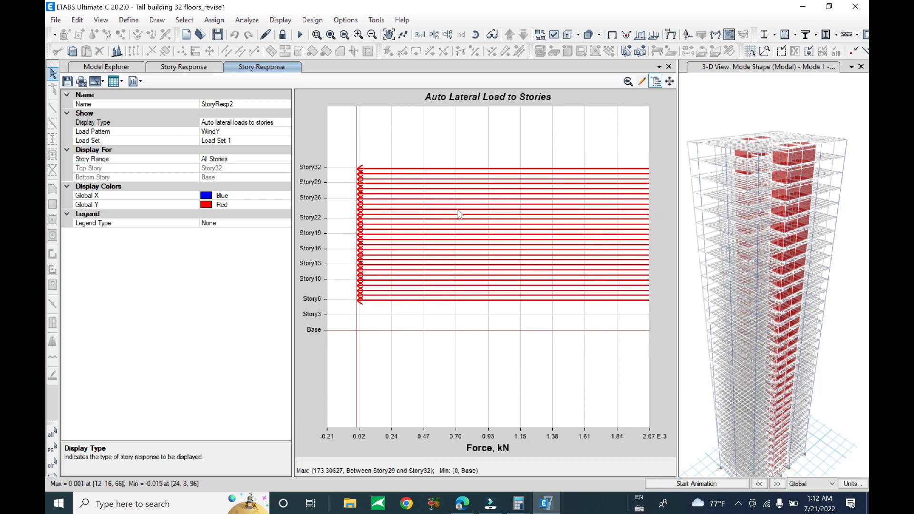
scroll(458, 213, down, 1)
click(276, 123)
click(285, 123)
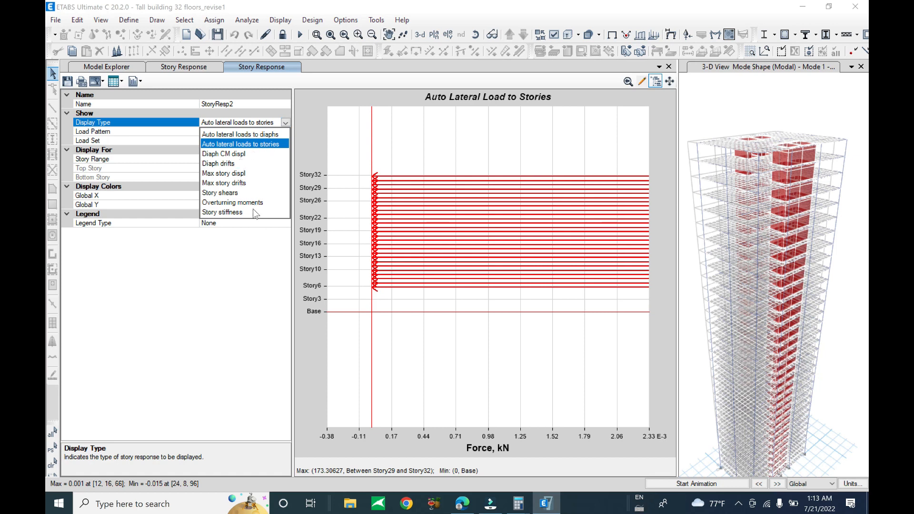
click(224, 261)
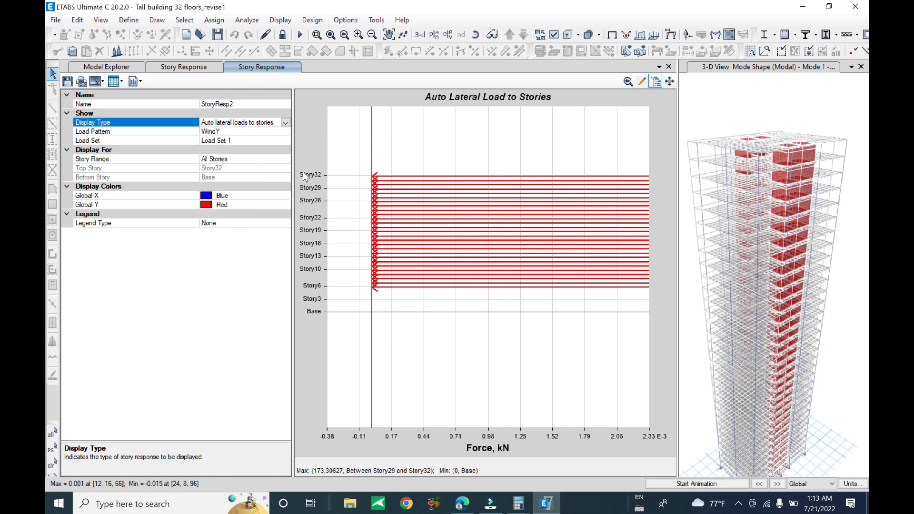
- Enlarge the 3-D mode shape view by narrowing the story response plot beside it
scroll(742, 205, up, 2)
scroll(711, 214, down, 8)
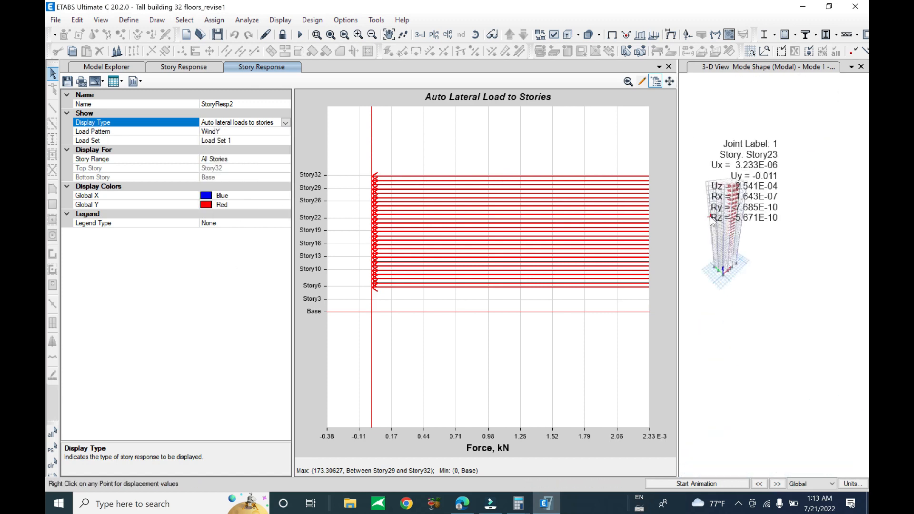
scroll(711, 215, up, 6)
drag(678, 221, 440, 226)
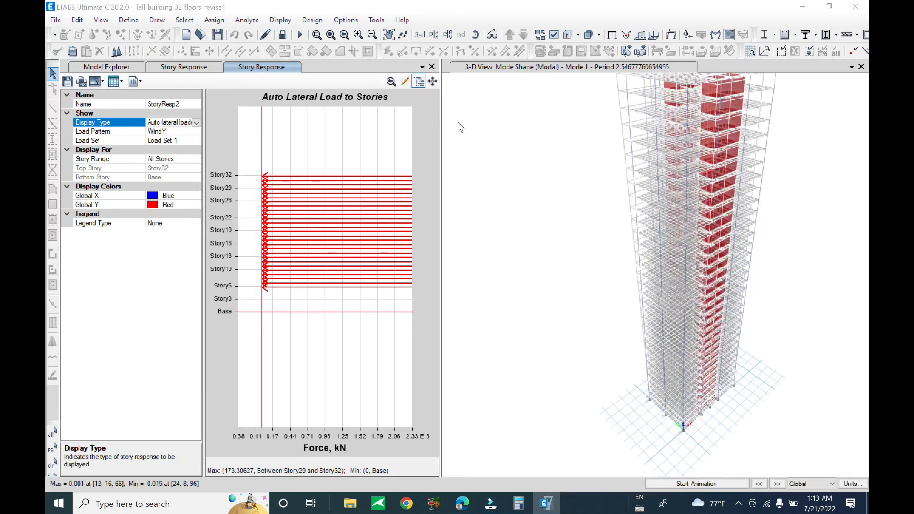
- Close both story response plots and enlarge the 3-D mode shape view so the whole tower fits
click(432, 66)
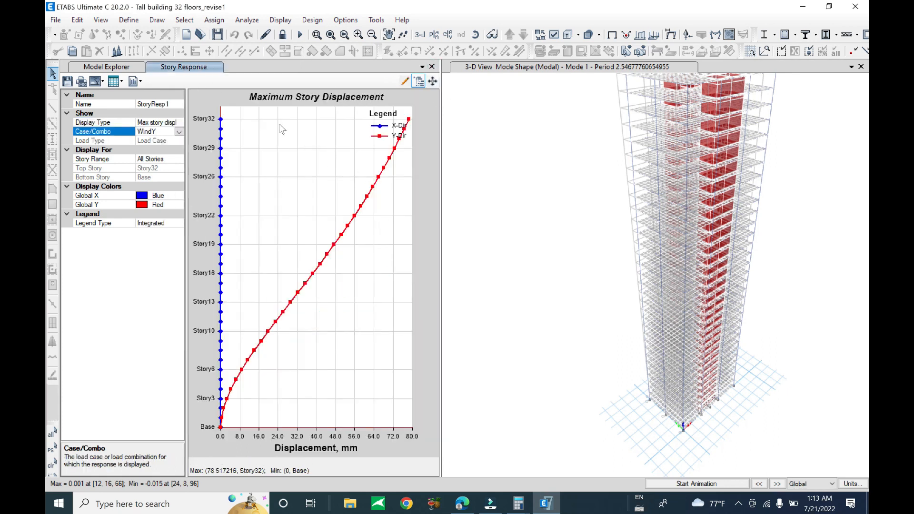
click(431, 66)
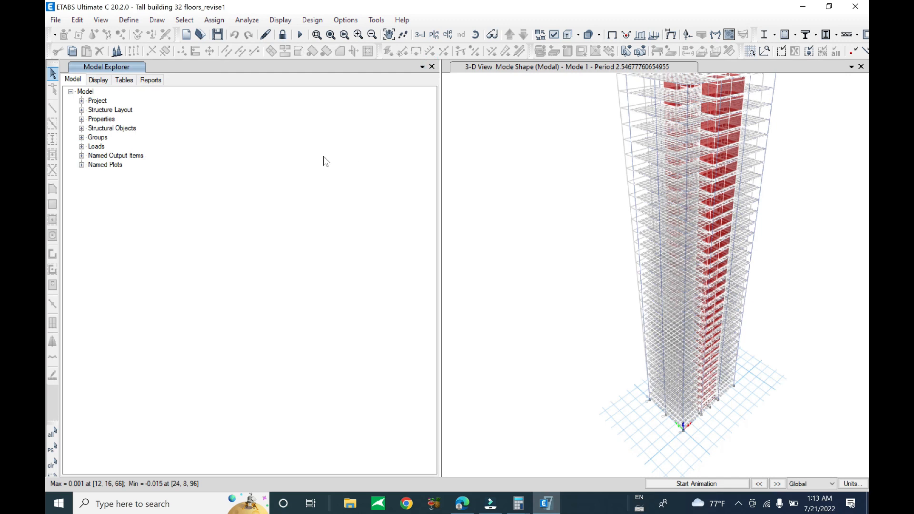
drag(442, 141, 184, 165)
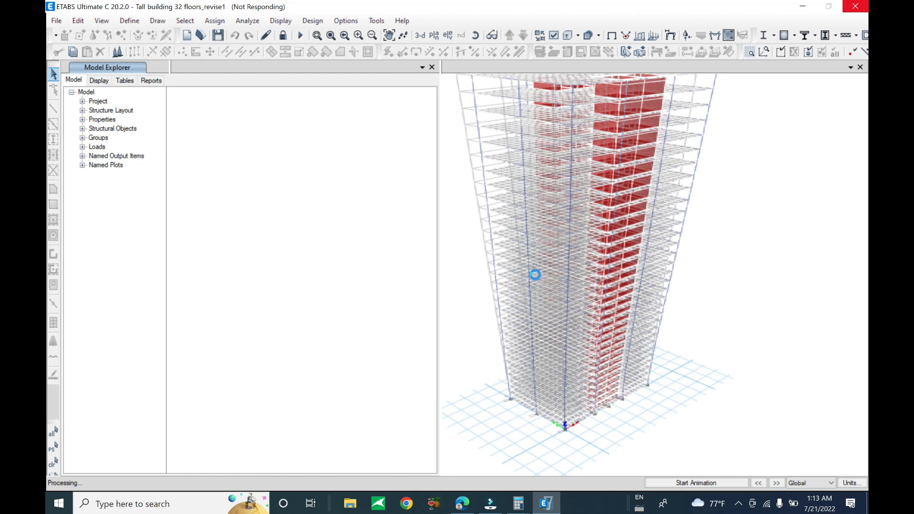
mouse_move(517, 350)
middle_down()
mouse_move(555, 221)
mouse_move(550, 155)
middle_up()
middle_drag(578, 405, 561, 329)
scroll(563, 328, up, 5)
scroll(566, 333, down, 3)
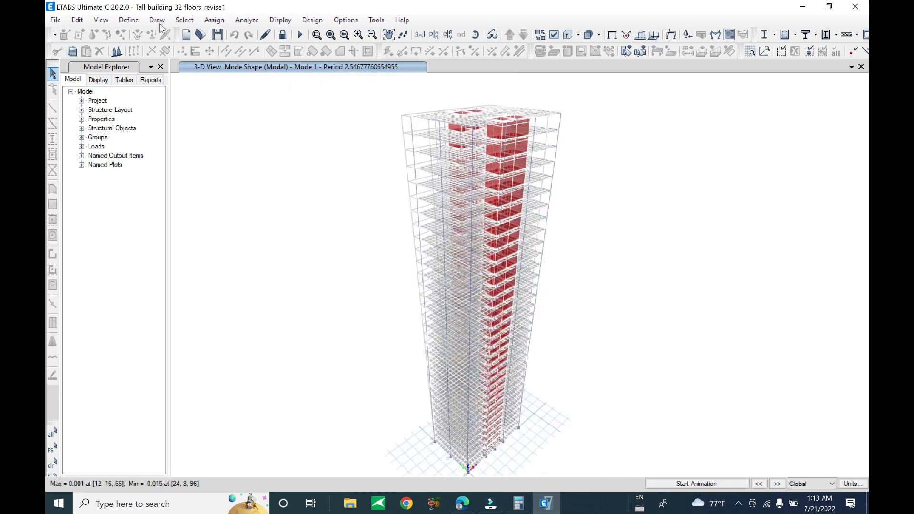
- Bring up the results table selection and choose Modal Periods And Frequencies under the structure output's modal information
click(251, 21)
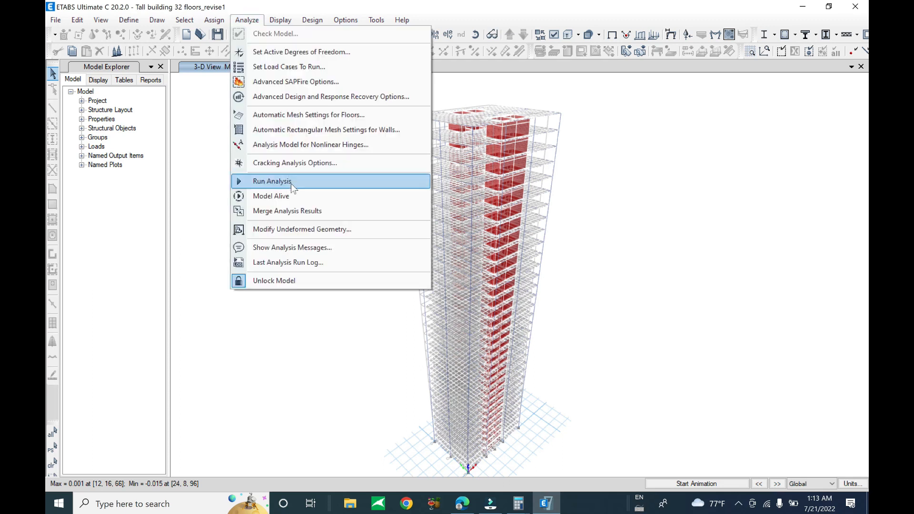
click(273, 8)
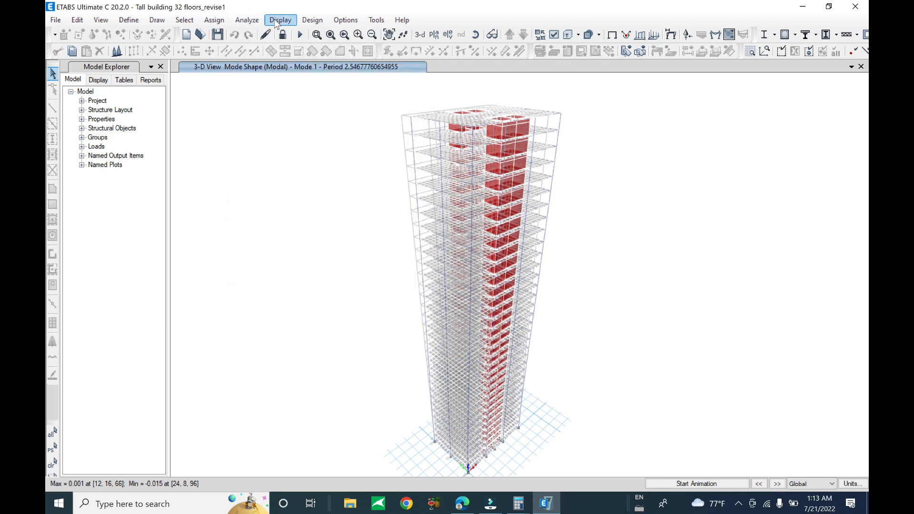
click(281, 20)
click(324, 314)
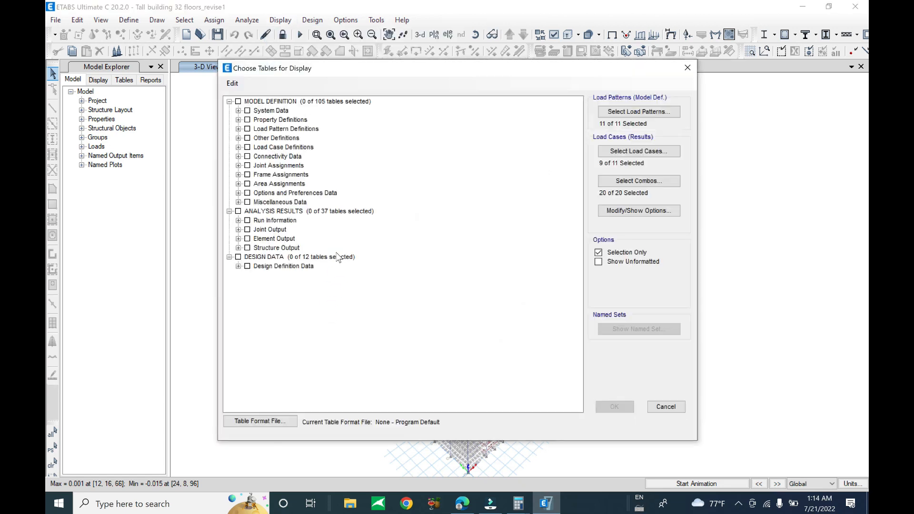
click(238, 248)
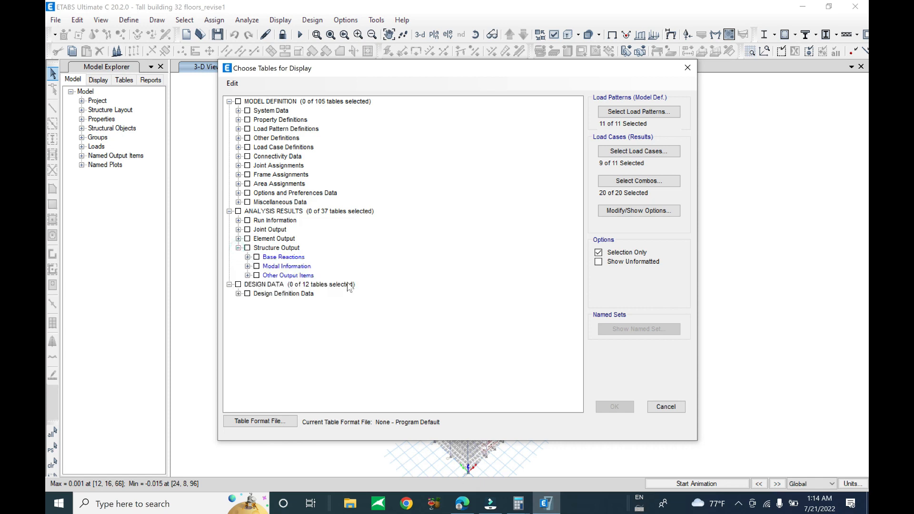
click(248, 266)
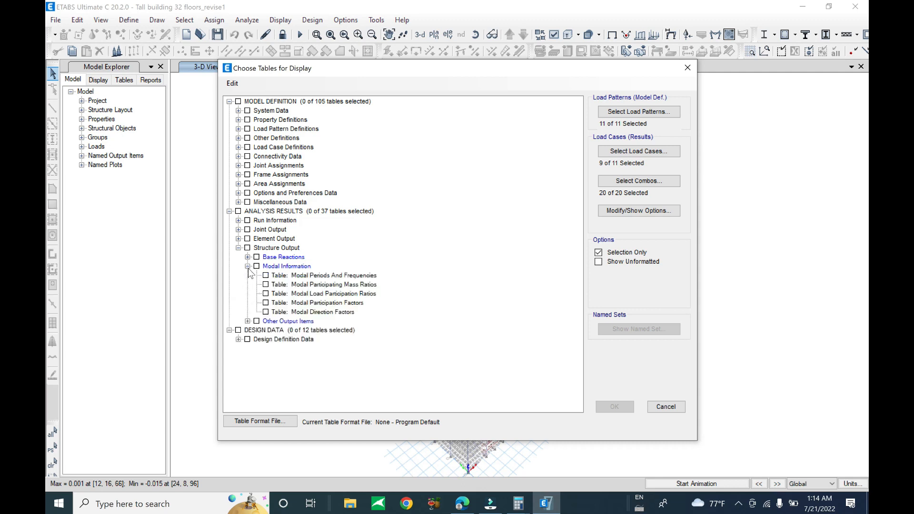
click(266, 276)
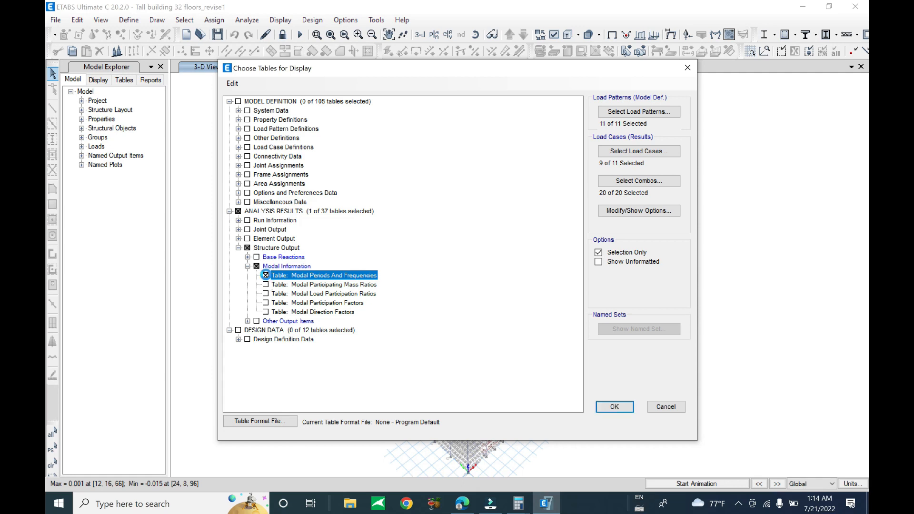
click(266, 275)
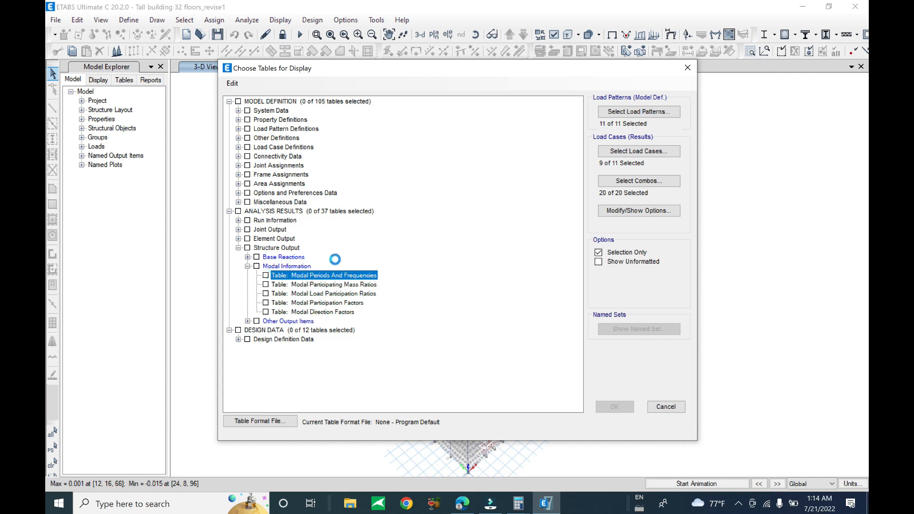
- Check the load patterns, load cases and combos included for the tables, and display the Modal Periods And Frequencies table
click(635, 112)
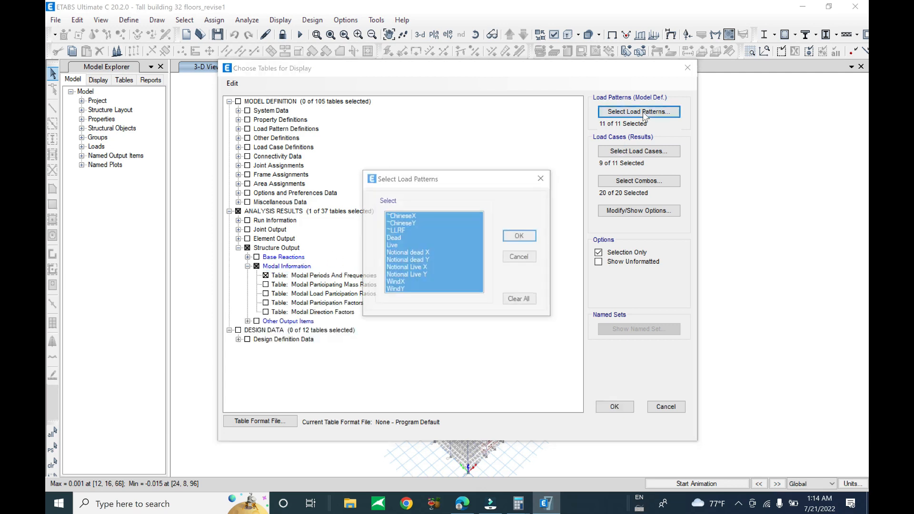
click(531, 238)
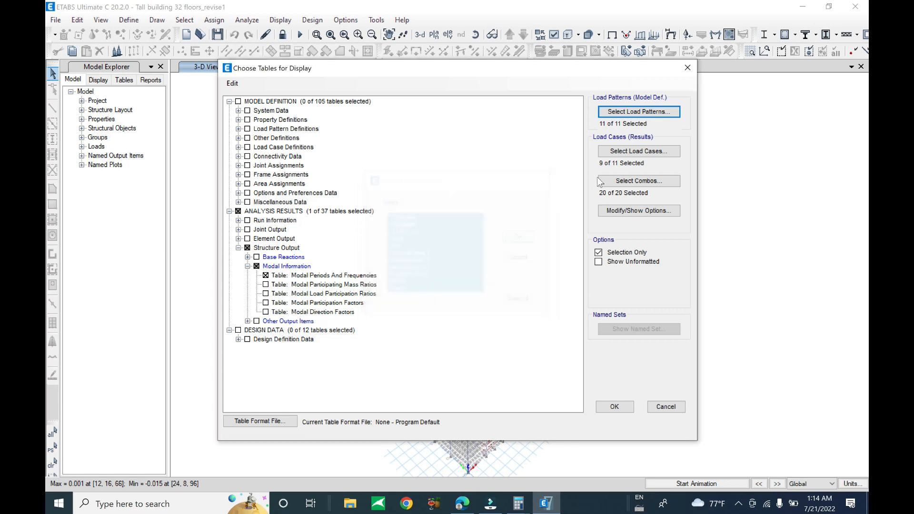
click(638, 151)
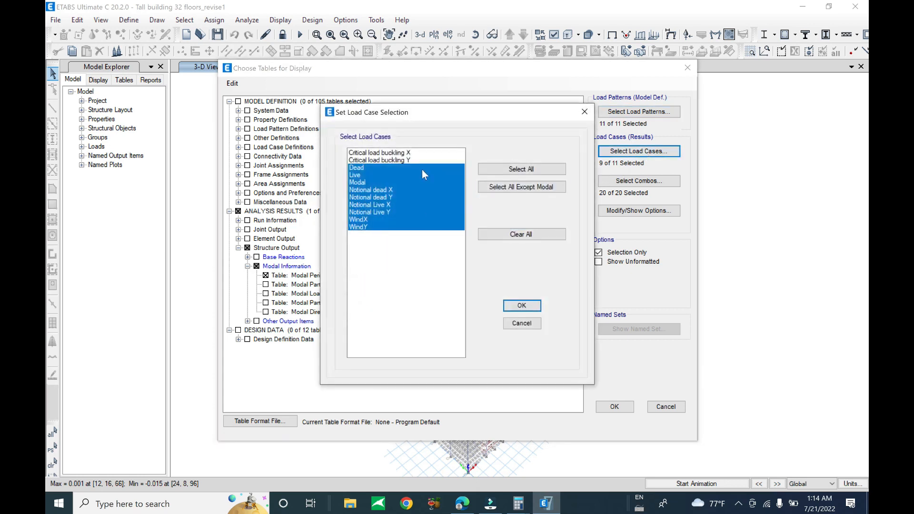
click(584, 112)
click(637, 181)
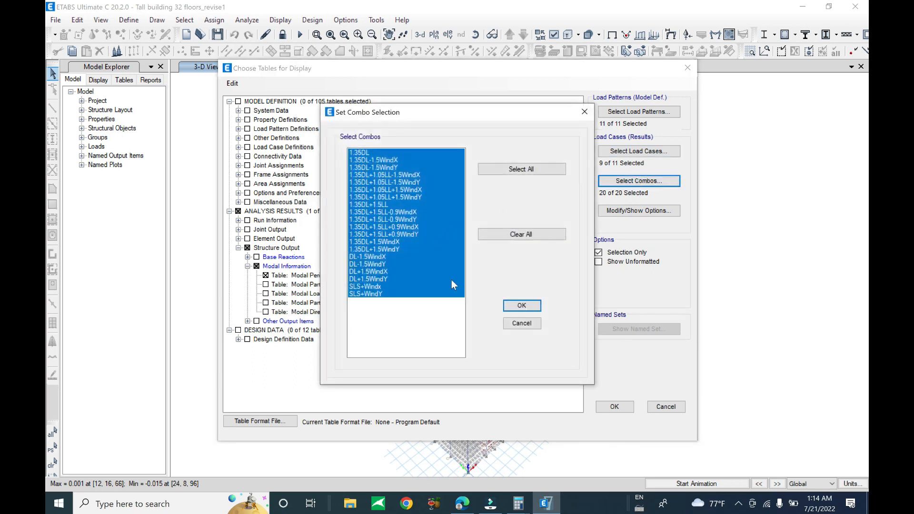
click(521, 305)
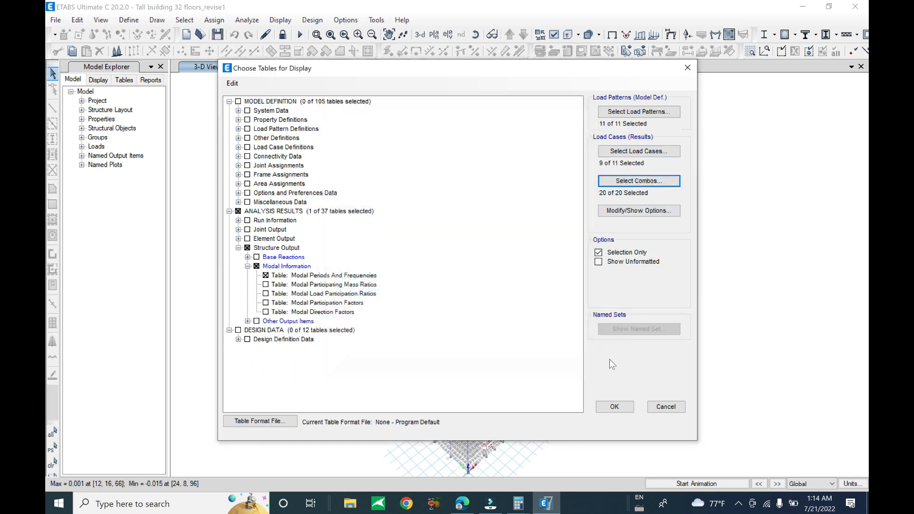
click(614, 407)
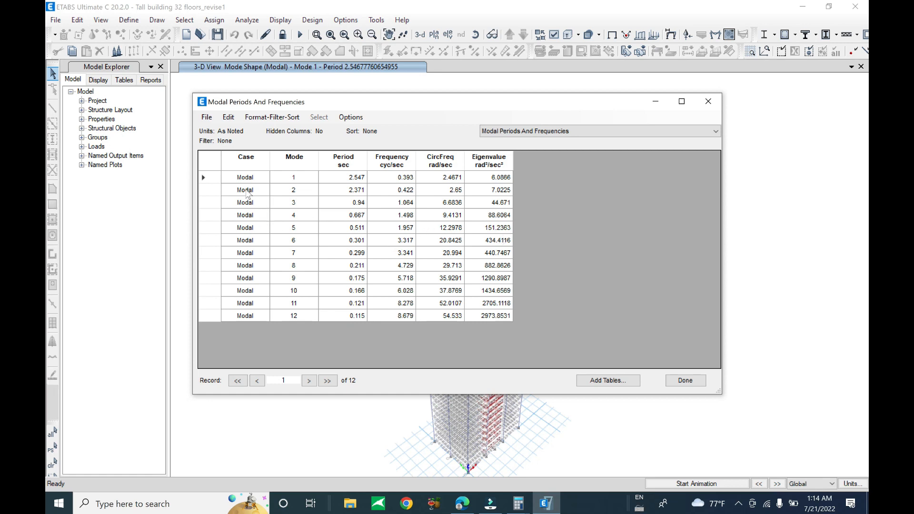
- Go through the modes listed in the Modal Periods And Frequencies table, from mode 1 to mode 12
click(293, 177)
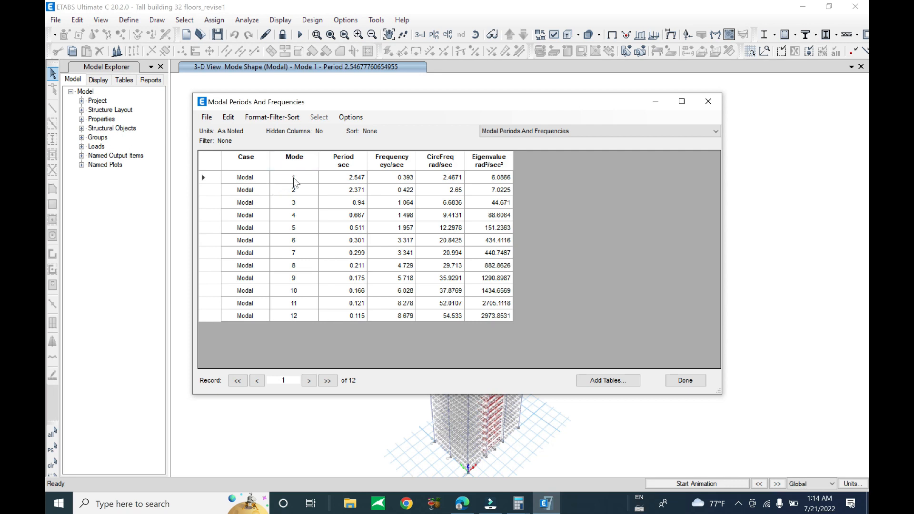
click(295, 203)
click(295, 227)
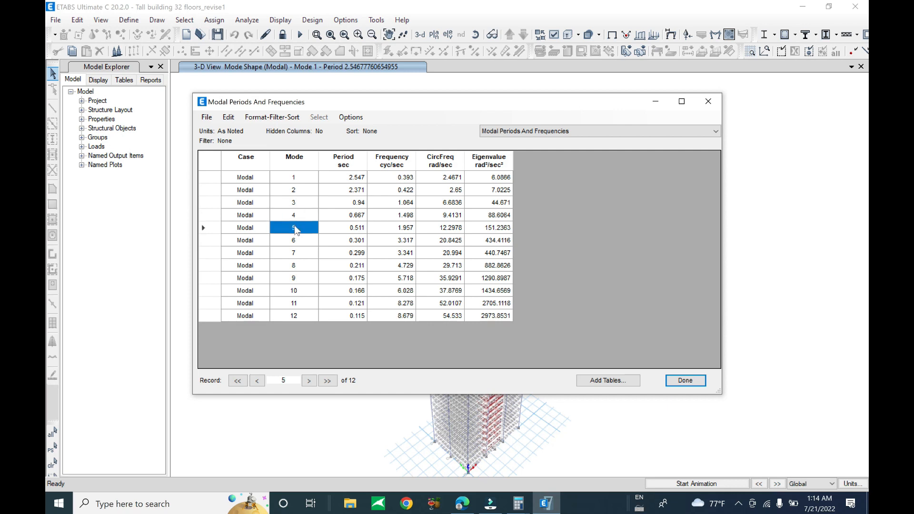
click(303, 254)
click(302, 266)
click(300, 280)
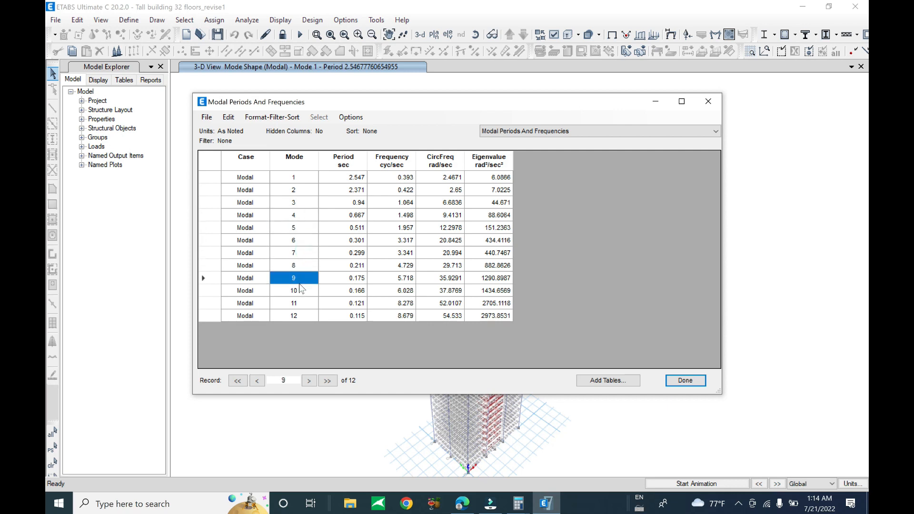
click(301, 291)
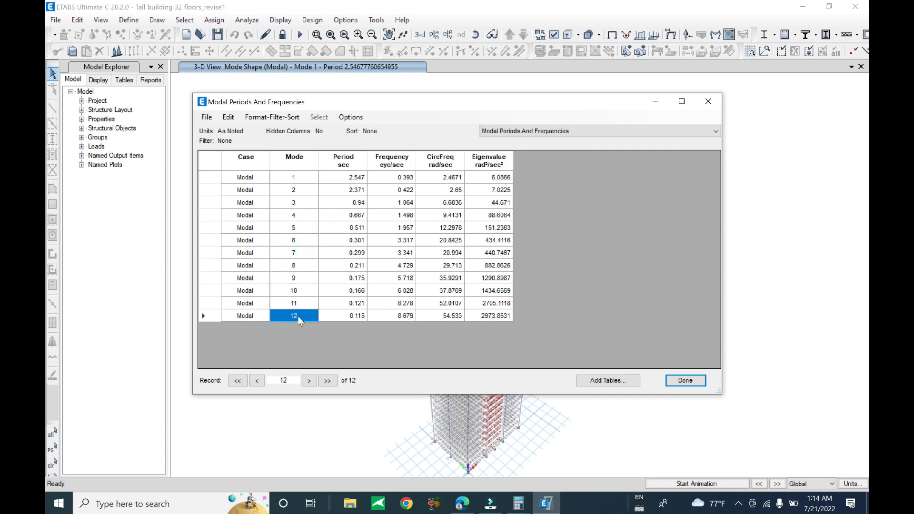
- Examine the period of mode 1 and compare the frequencies of the first three modes in the table
click(339, 177)
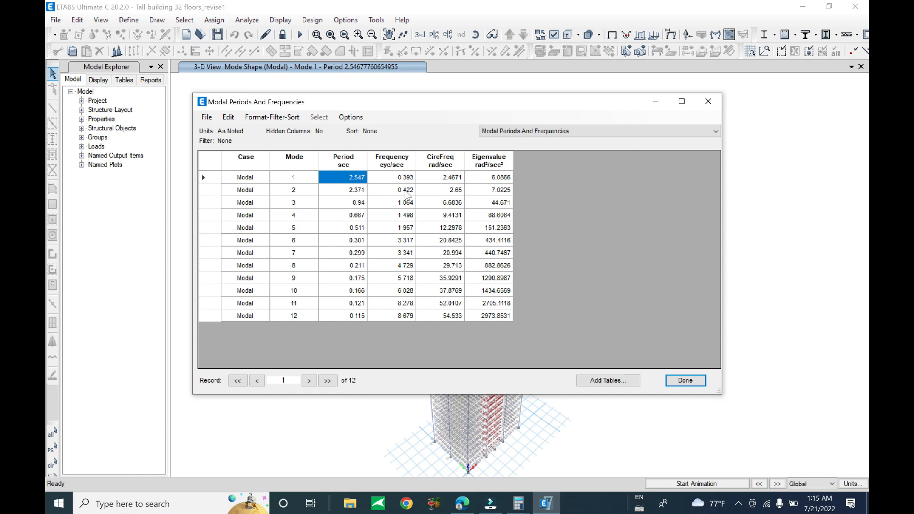
click(394, 180)
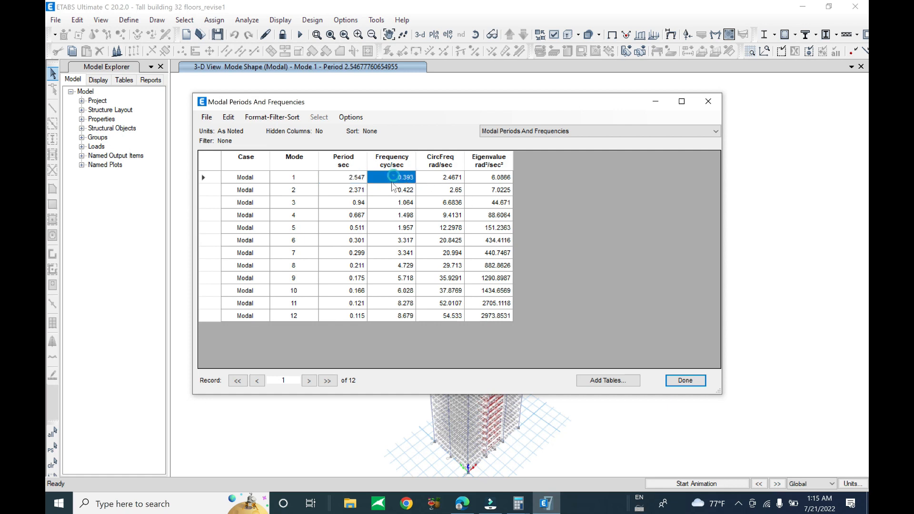
click(589, 132)
click(589, 132)
click(407, 191)
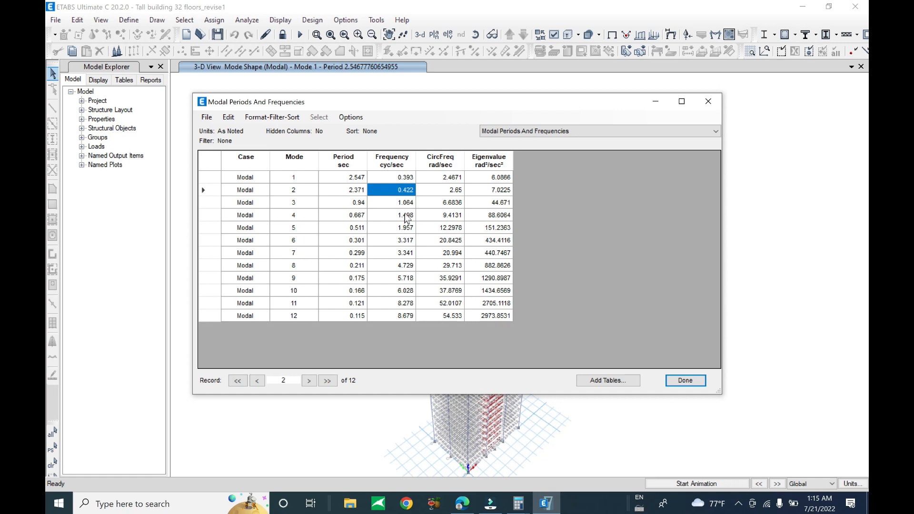
click(399, 179)
drag(401, 183, 400, 192)
click(393, 204)
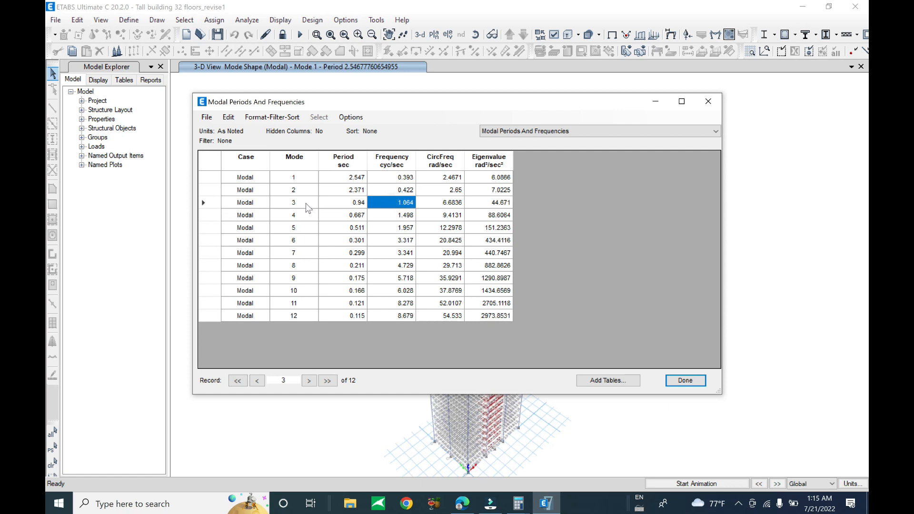
click(393, 202)
click(205, 177)
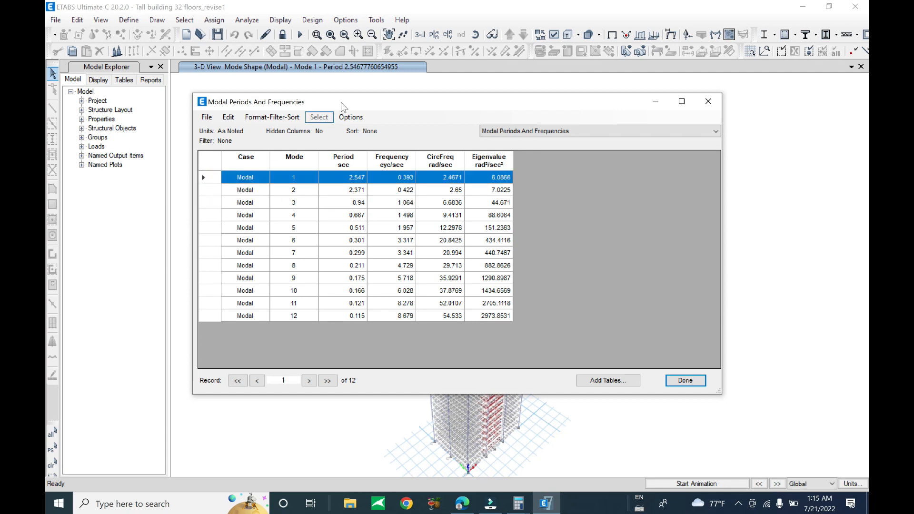
- Reposition the modal table window over the model view and highlight the frequencies of modes 1 and 2
drag(401, 106, 490, 184)
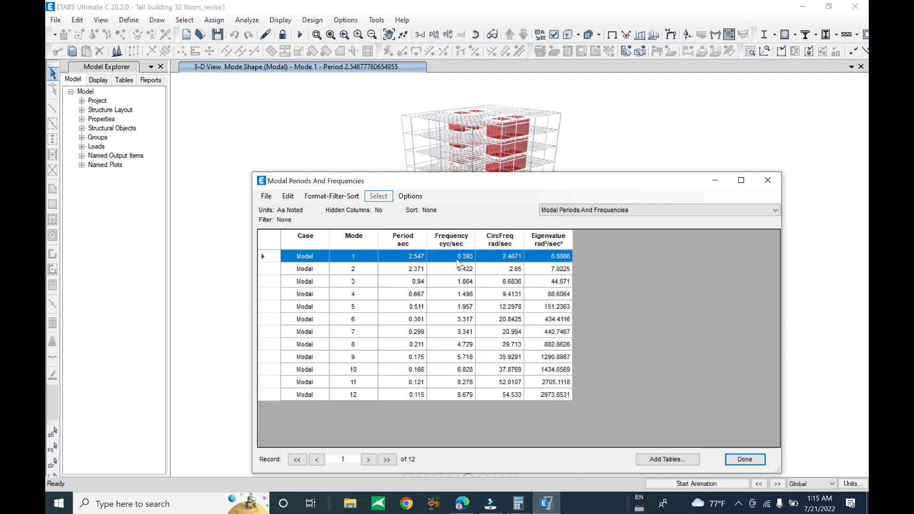
drag(577, 185, 602, 116)
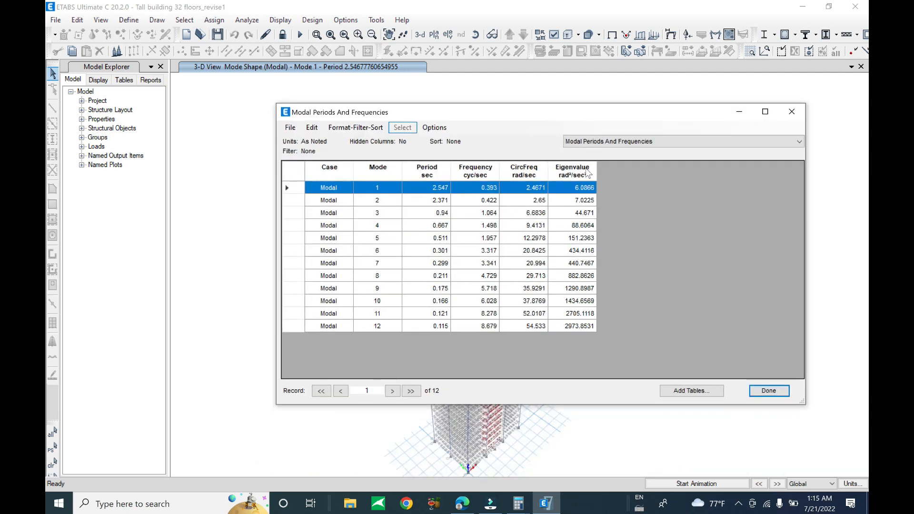
click(428, 188)
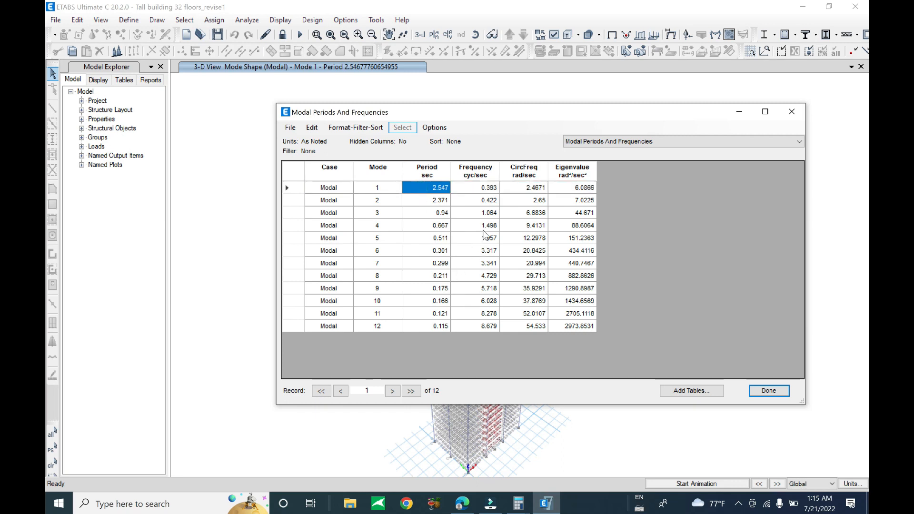
drag(474, 186, 477, 200)
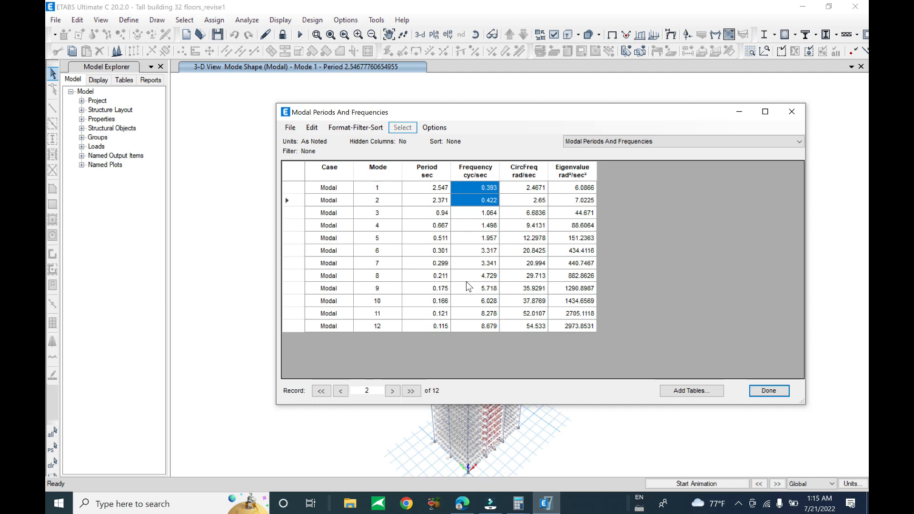
- Switch to Calculator and verify the mode 1 frequency by computing 1 ÷ 2.547
click(185, 503)
text(ca)
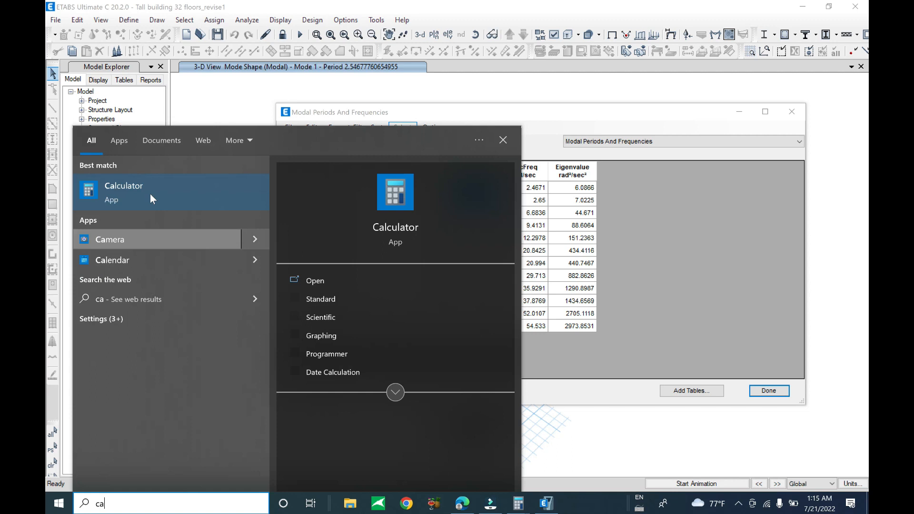
click(434, 187)
click(640, 361)
click(787, 263)
click(685, 361)
click(730, 392)
click(685, 330)
click(652, 333)
click(639, 299)
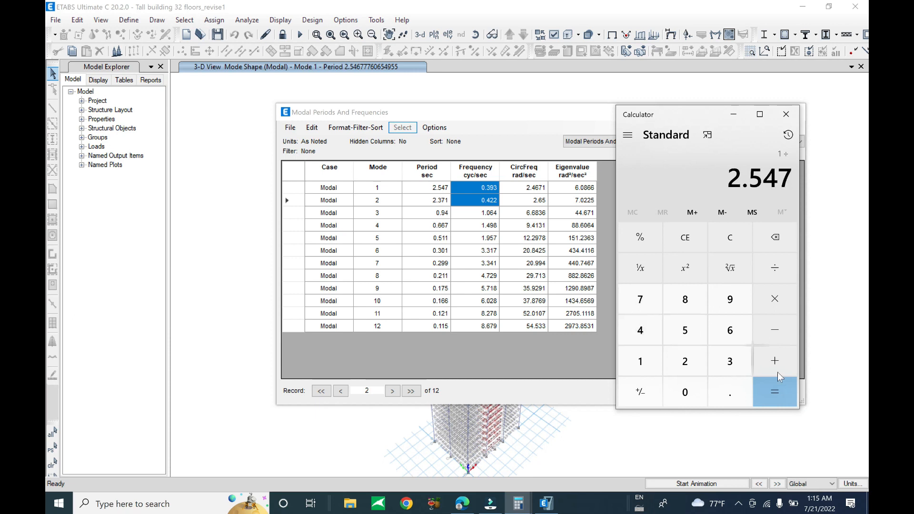
click(780, 395)
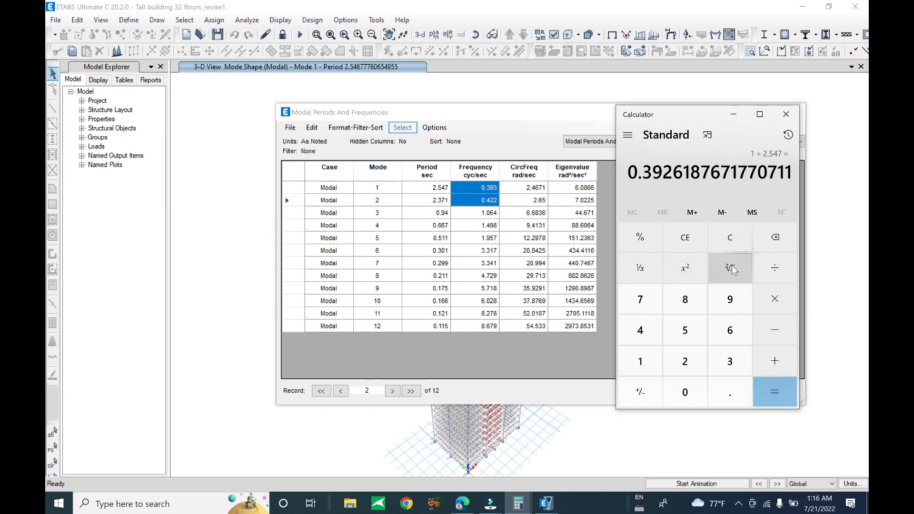
- Clear the calculation and verify the mode 2 frequency by computing 1 ÷ 2.371
key(Escape)
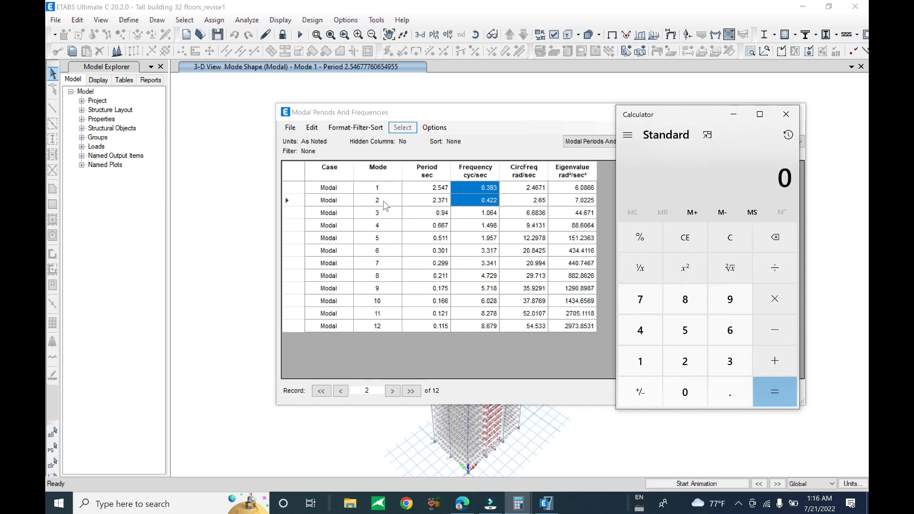
click(640, 361)
click(778, 270)
click(685, 362)
click(737, 400)
click(735, 368)
click(639, 299)
click(639, 362)
click(774, 391)
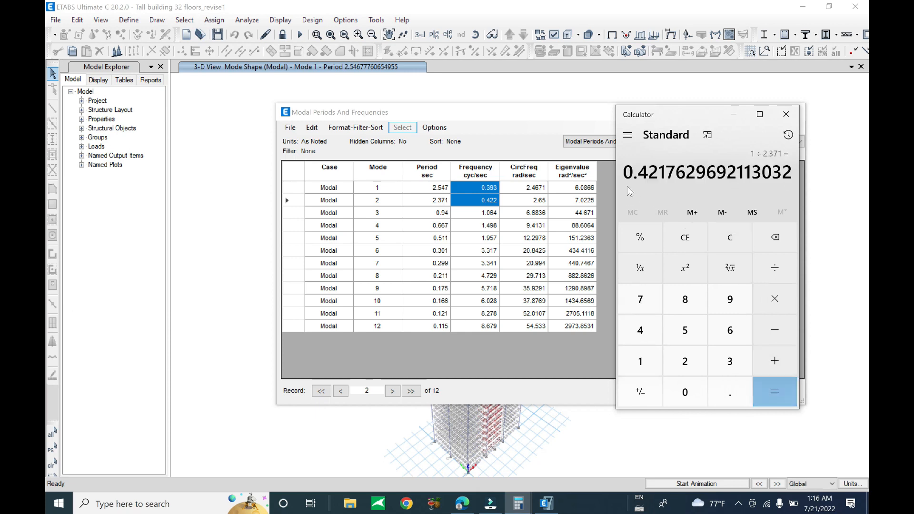
- Switch back to ETABS and close the Modal Periods And Frequencies table
click(471, 189)
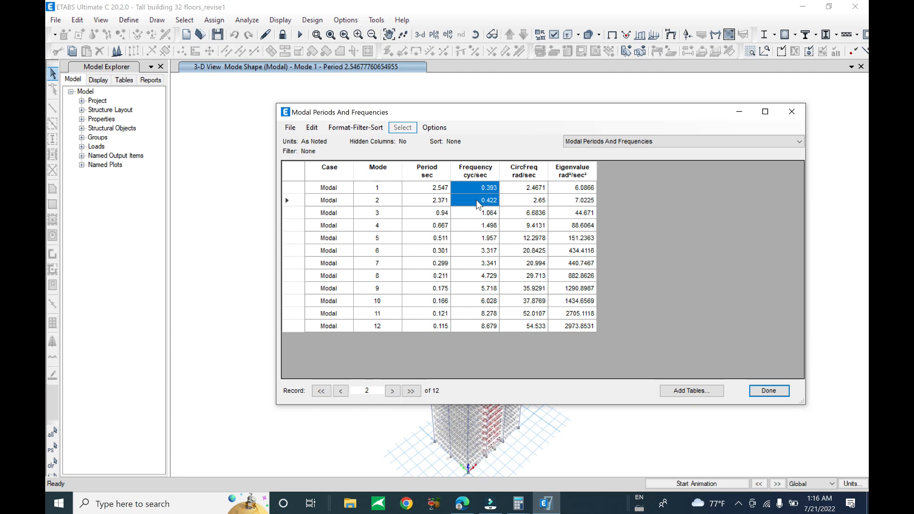
drag(560, 117, 344, 142)
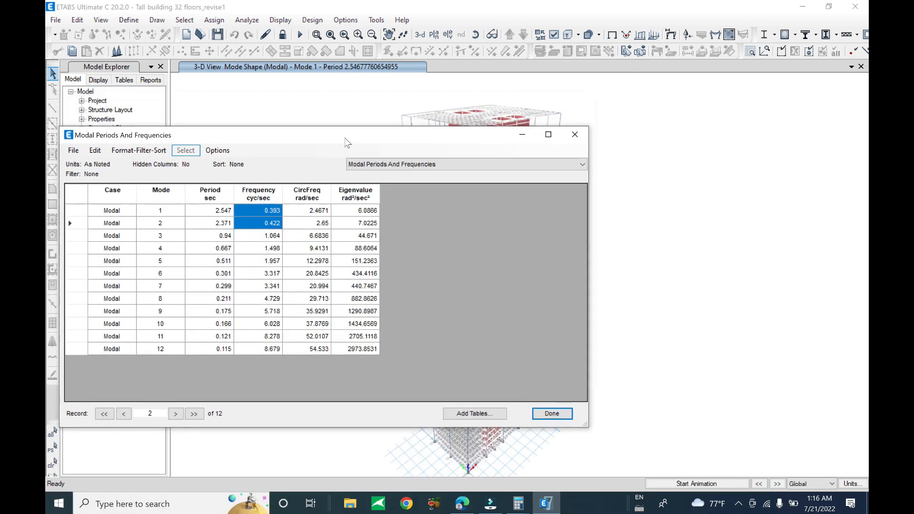
click(576, 134)
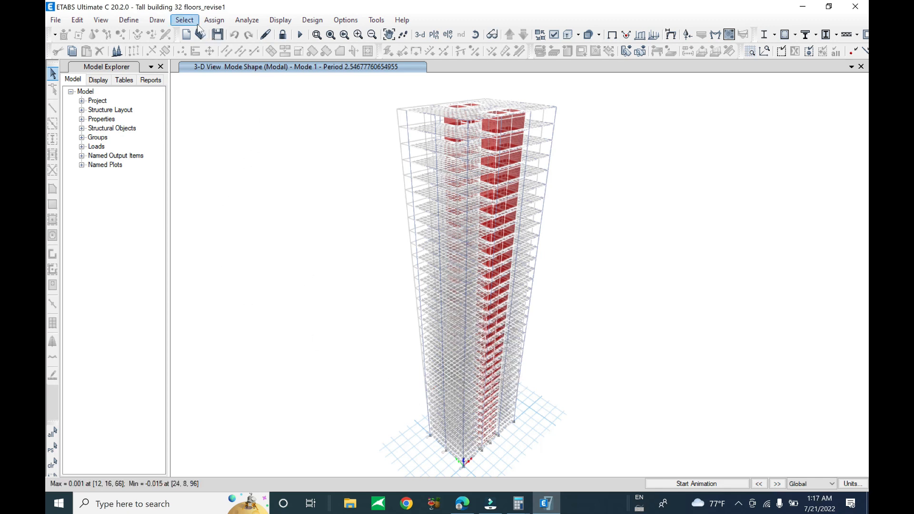
- Open the selection of tables for display and deselect all Structure Output tables
click(282, 20)
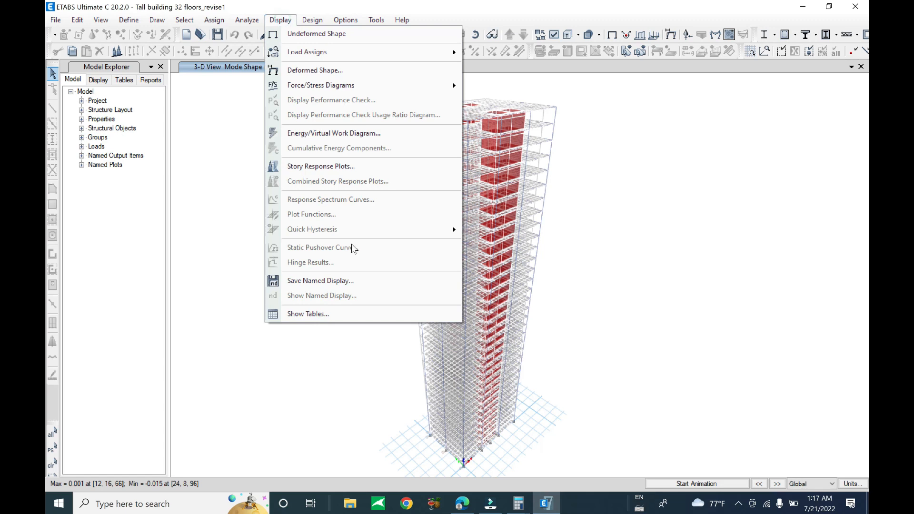
click(350, 314)
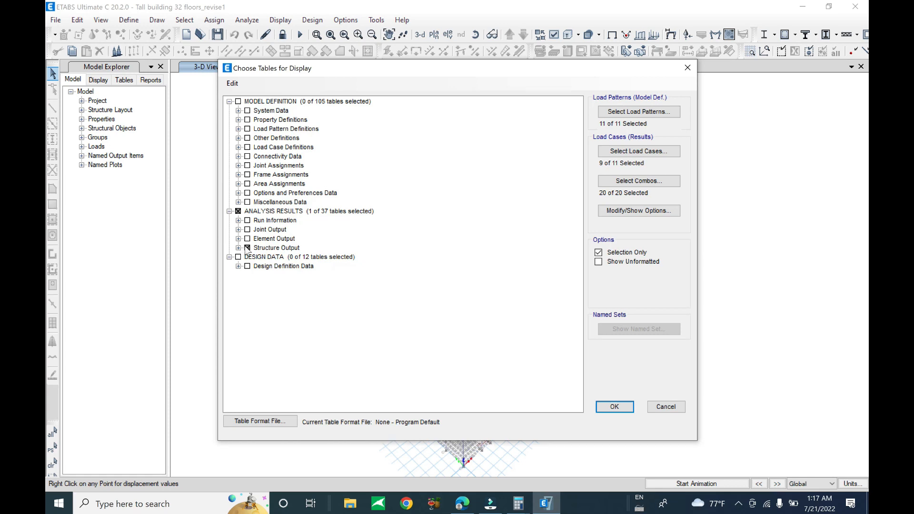
click(247, 248)
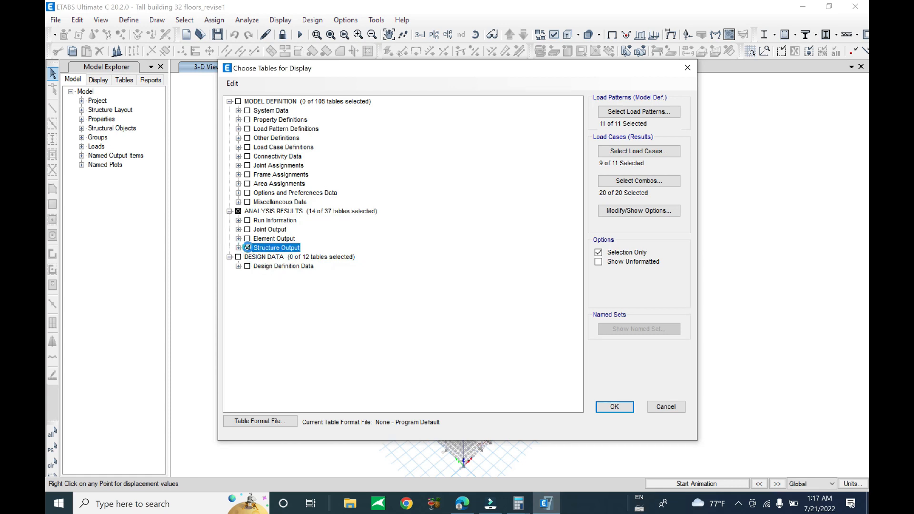
click(247, 248)
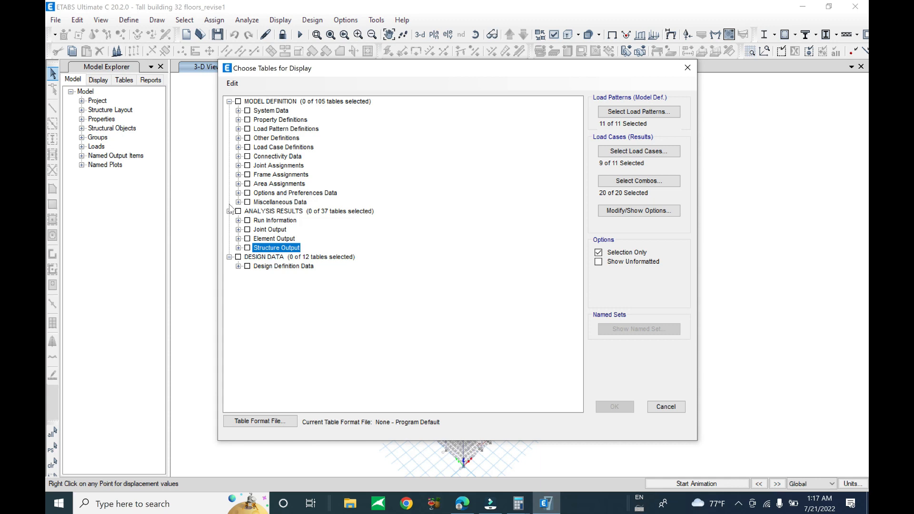
- Select the Buckling Factors table under the other output items of Structure Output
click(239, 229)
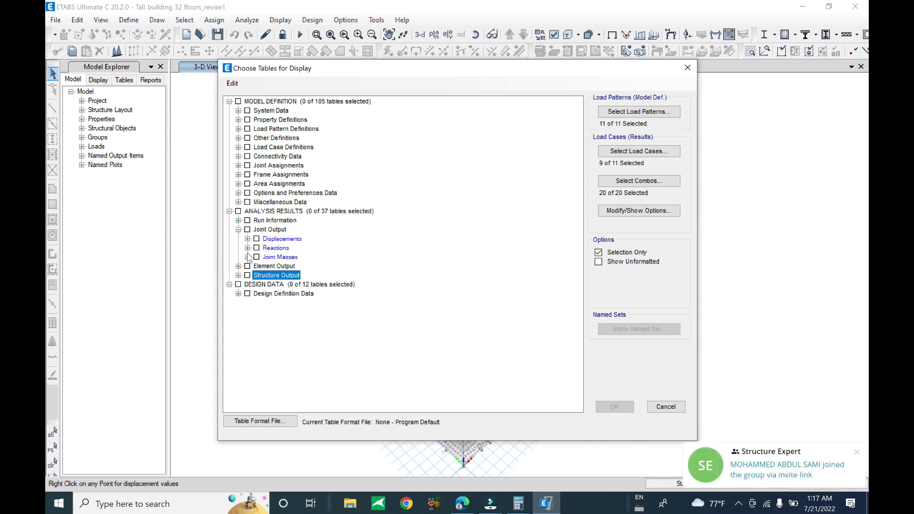
click(248, 239)
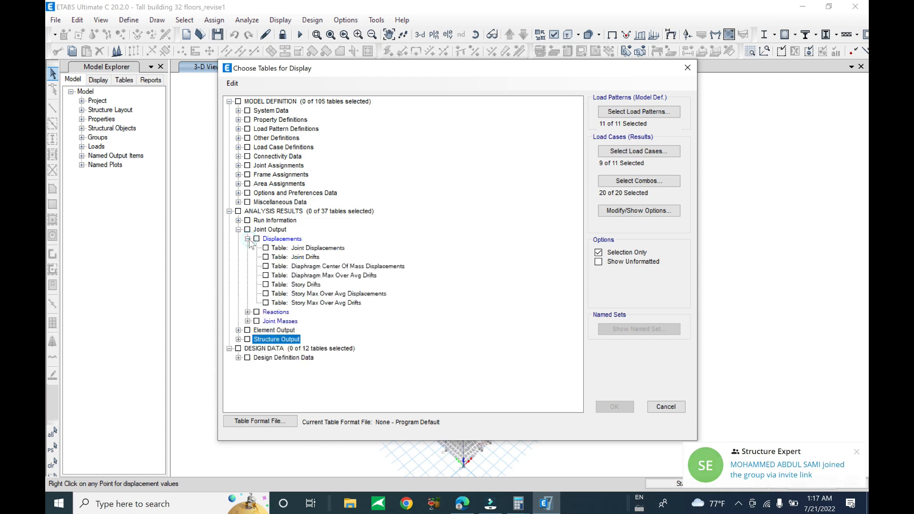
click(248, 239)
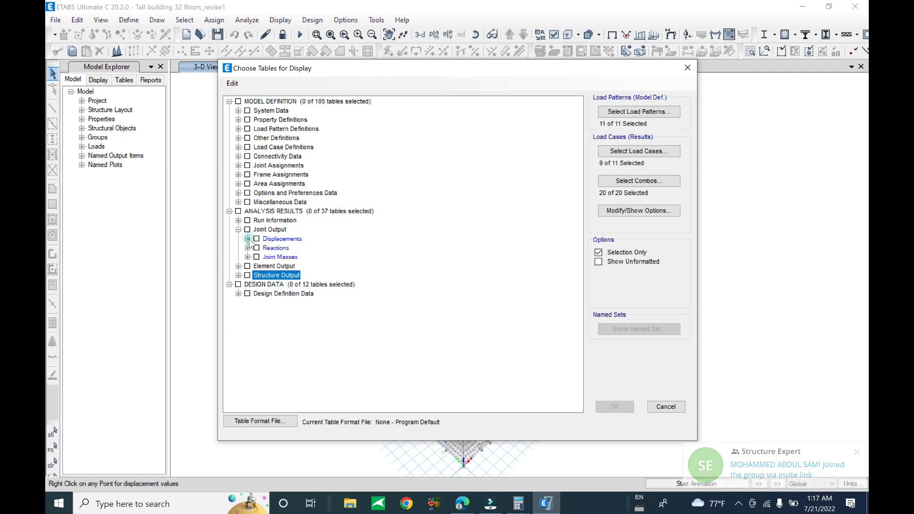
click(238, 275)
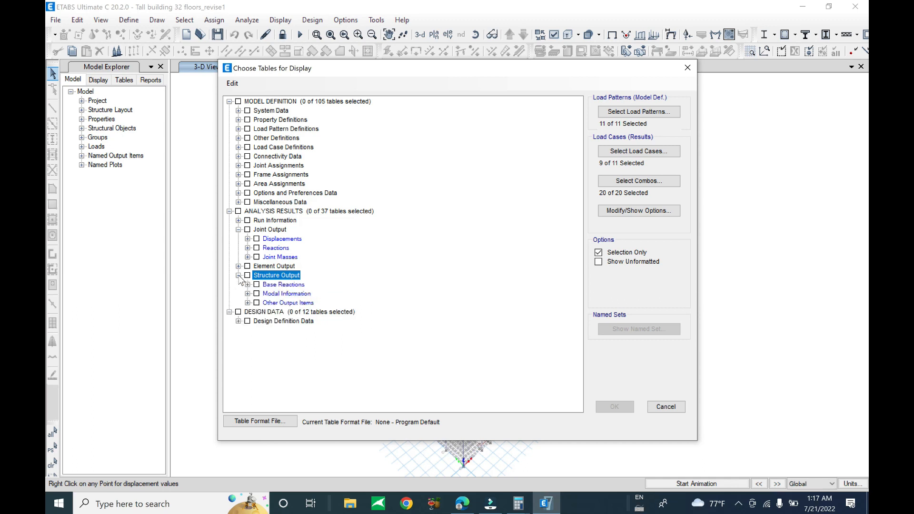
click(247, 303)
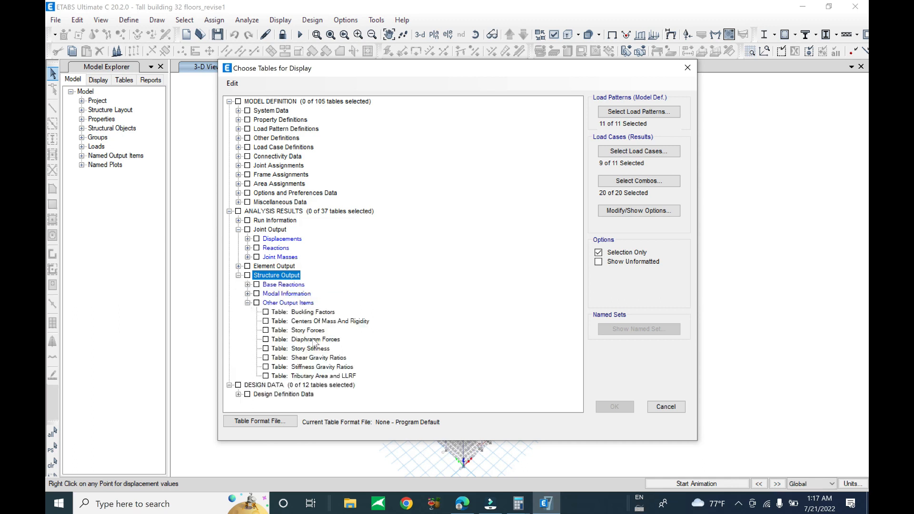
click(281, 312)
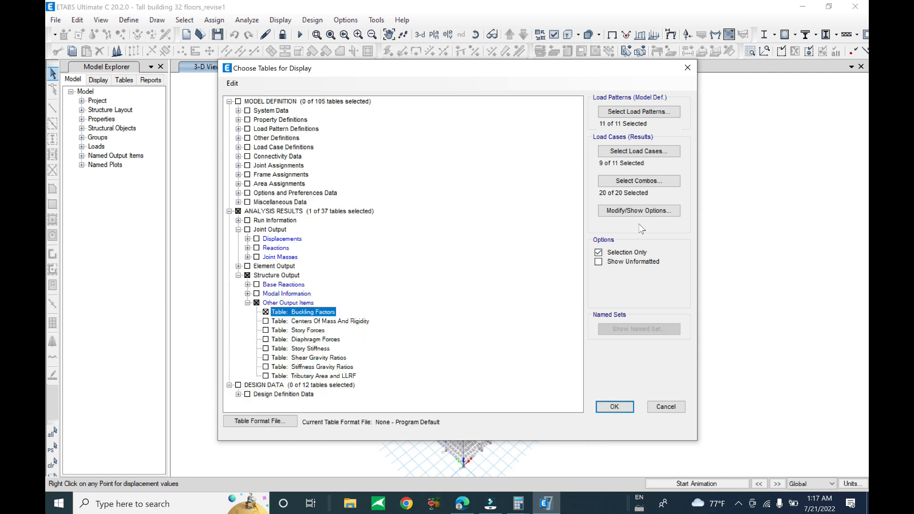
- Keep all load combinations and buckling modes 1 to 6 in the output options, and display the Buckling Factors table
click(637, 182)
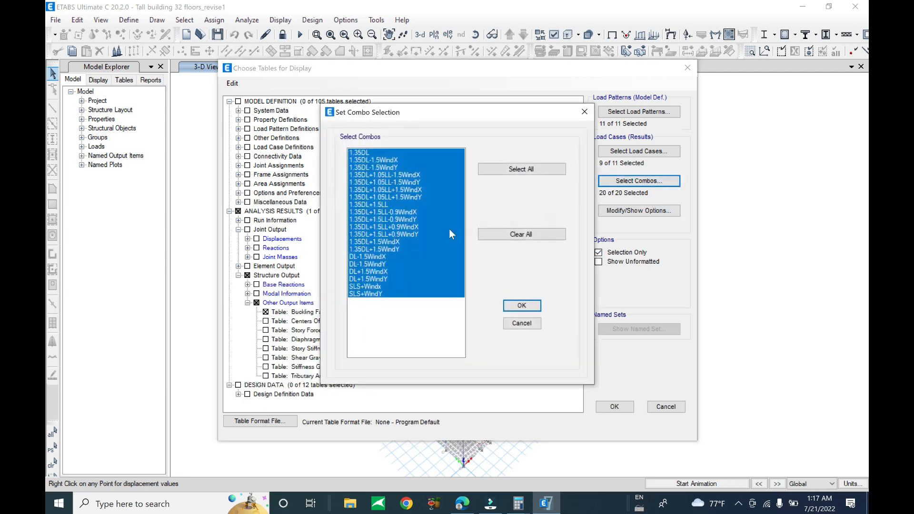
click(532, 304)
click(639, 213)
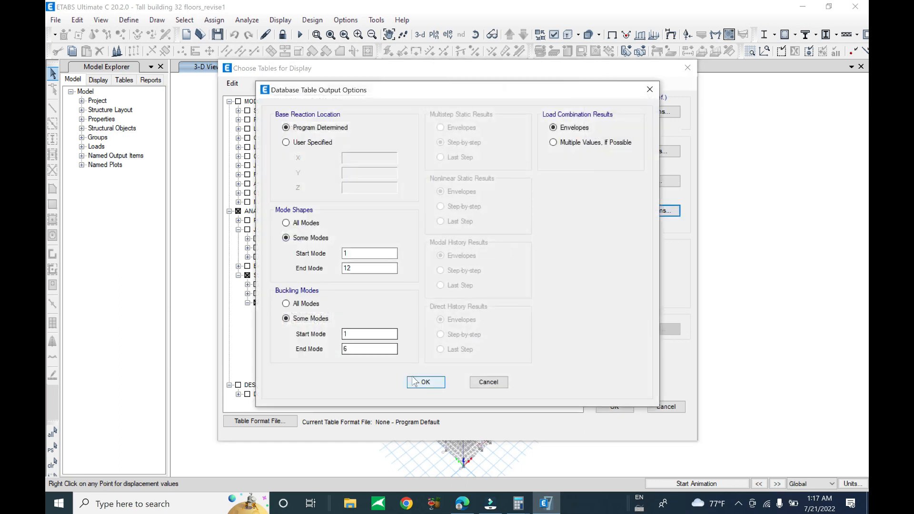
click(420, 383)
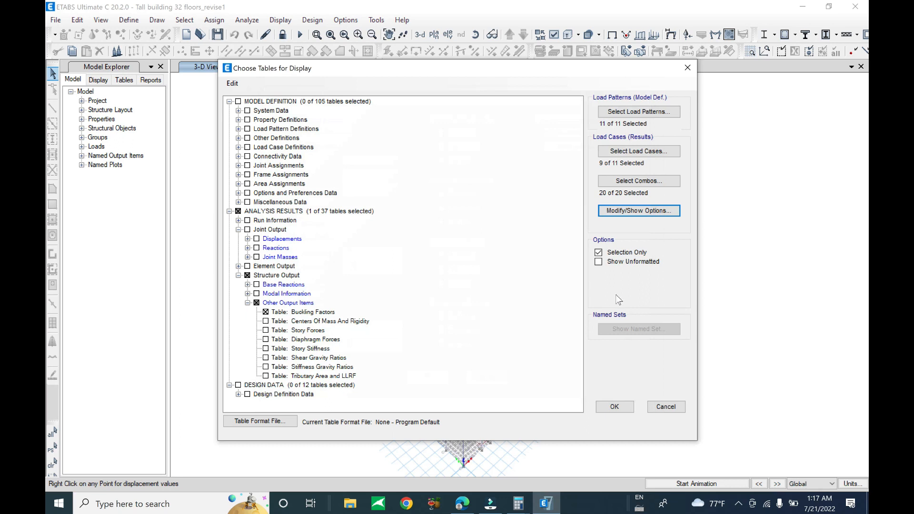
click(613, 407)
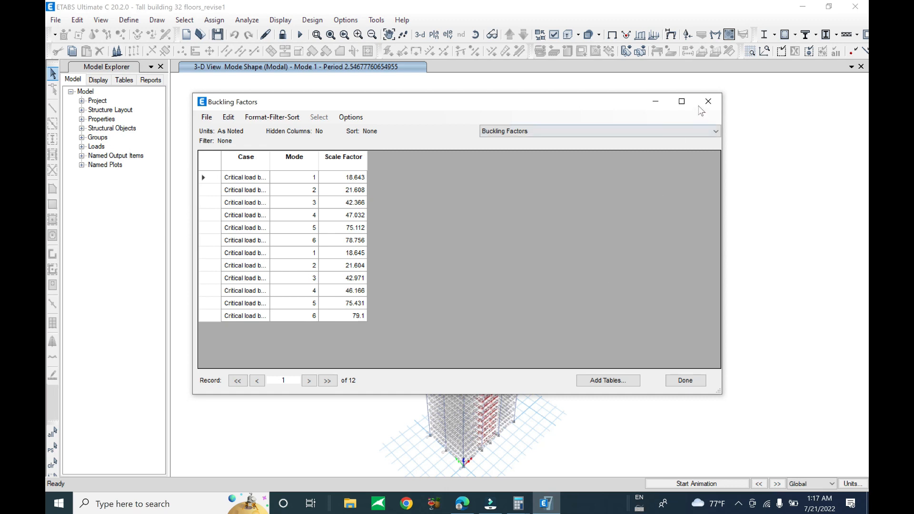
- Maximize the Buckling Factors table, widen its Case column, and examine the scale factors of X buckling modes 1 and 2
click(682, 101)
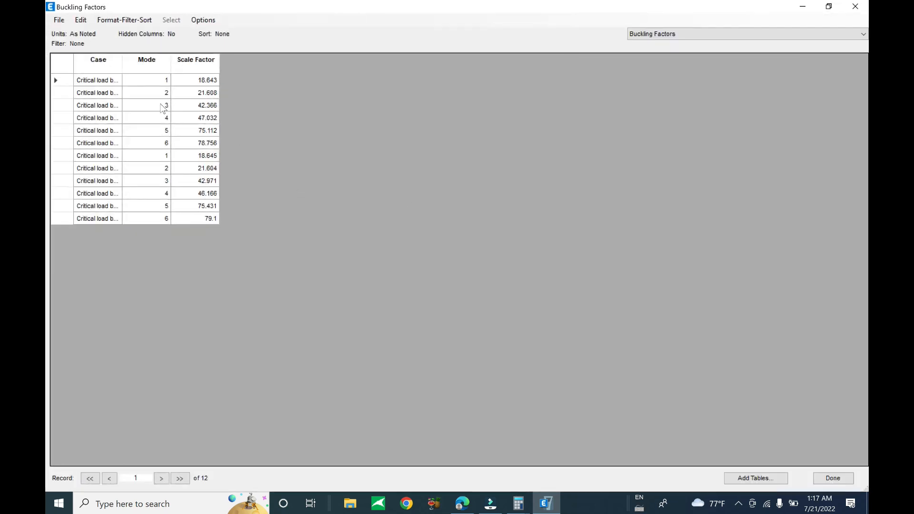
drag(123, 62, 159, 61)
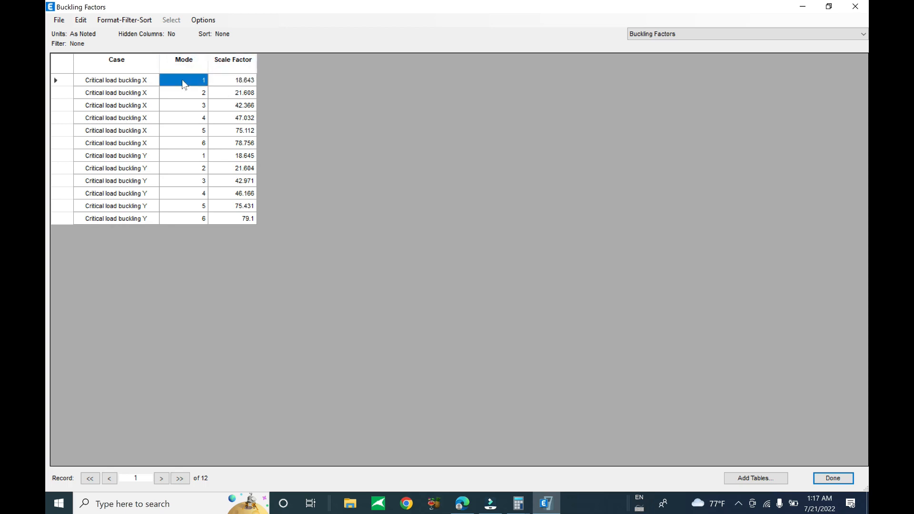
click(179, 105)
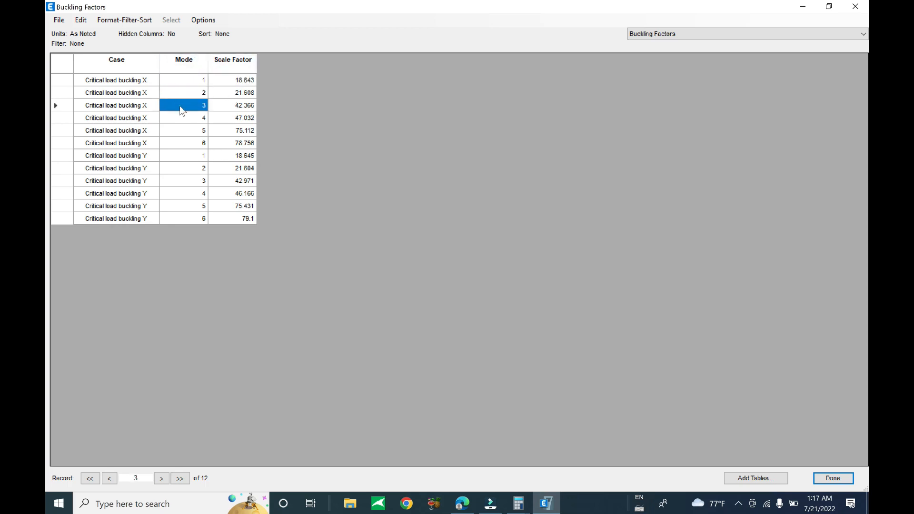
click(221, 80)
click(233, 93)
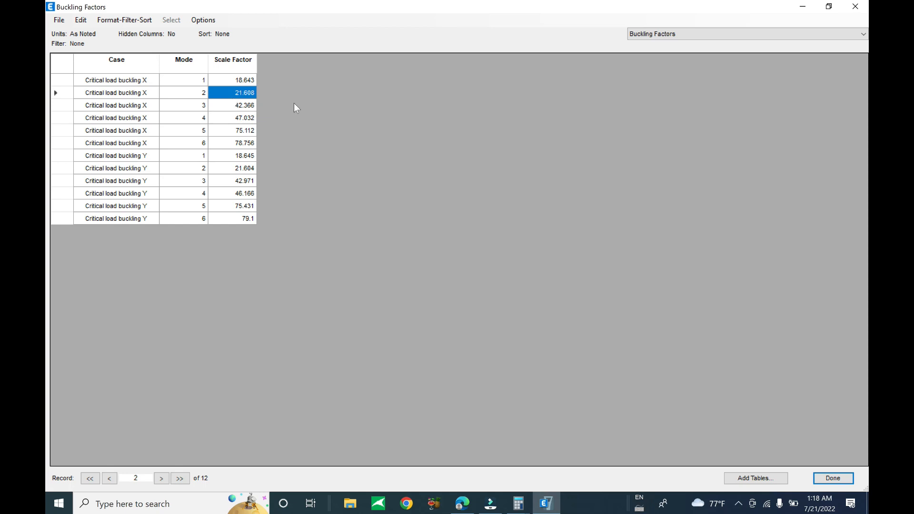
click(809, 37)
click(754, 50)
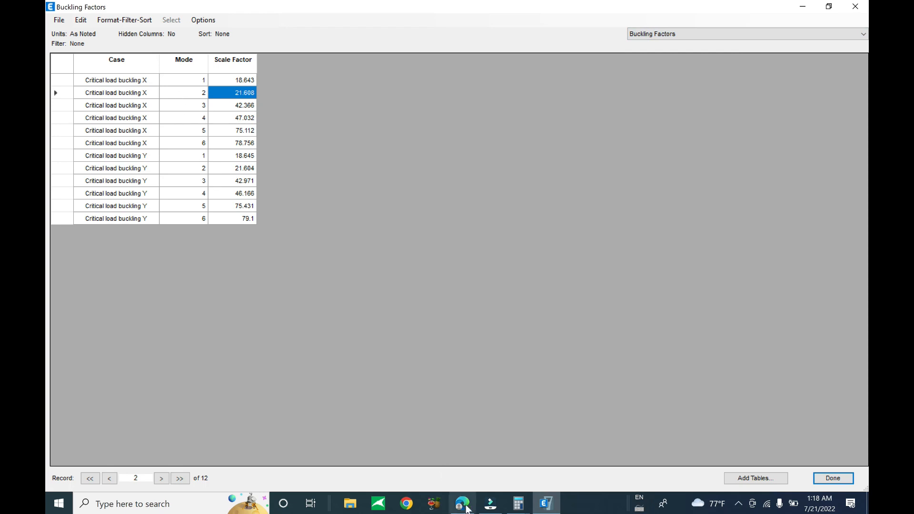
- Switch to Microsoft Edge, look through the YouTube Studio video list for the P-delta and critical load tutorials, and return to ETABS
click(462, 503)
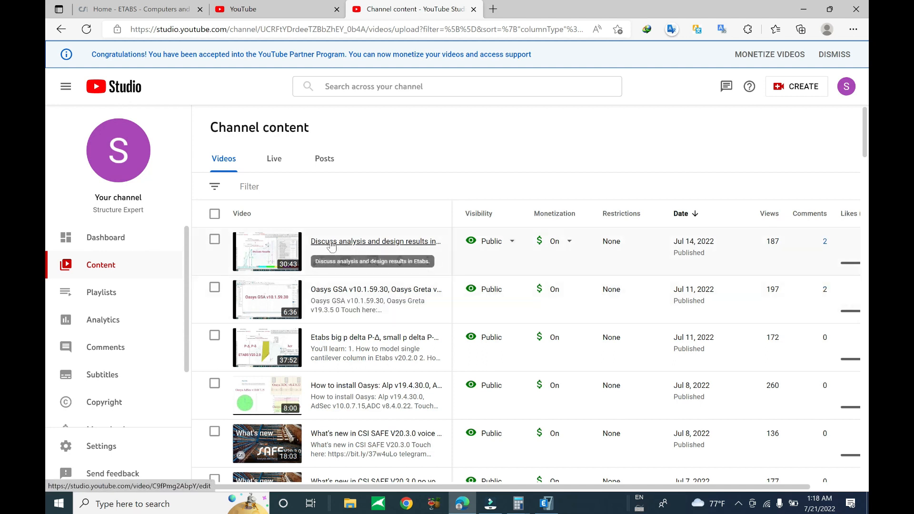
scroll(374, 305, down, 1)
scroll(374, 307, down, 1)
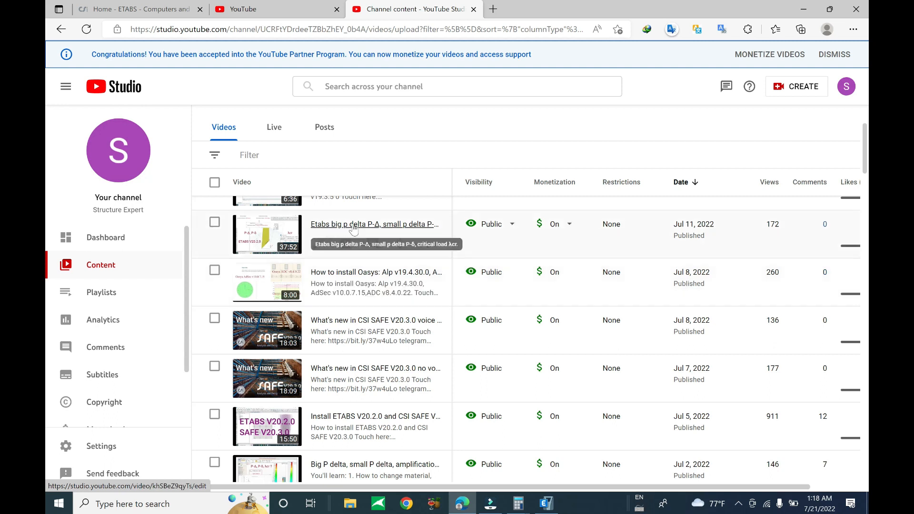
scroll(431, 324, down, 2)
scroll(431, 328, down, 3)
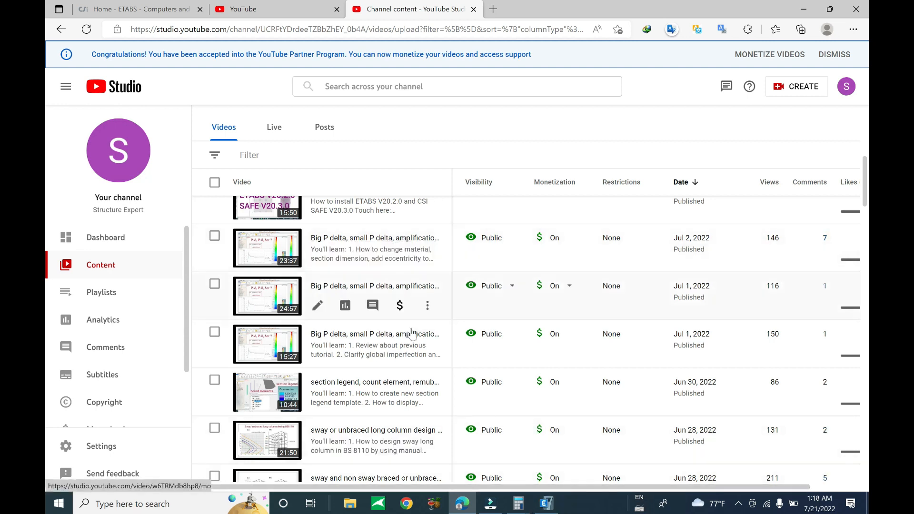
scroll(404, 295, up, 1)
scroll(410, 345, up, 2)
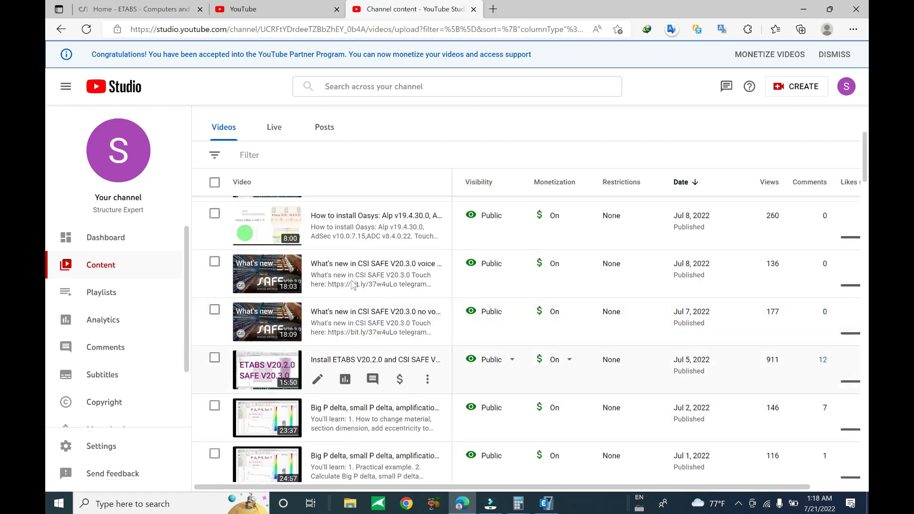
scroll(354, 336, up, 2)
scroll(355, 336, up, 2)
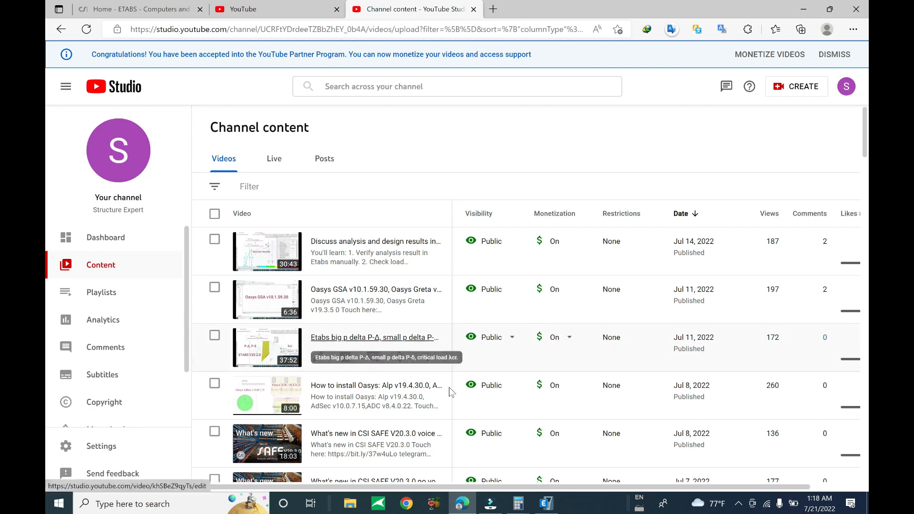
click(546, 503)
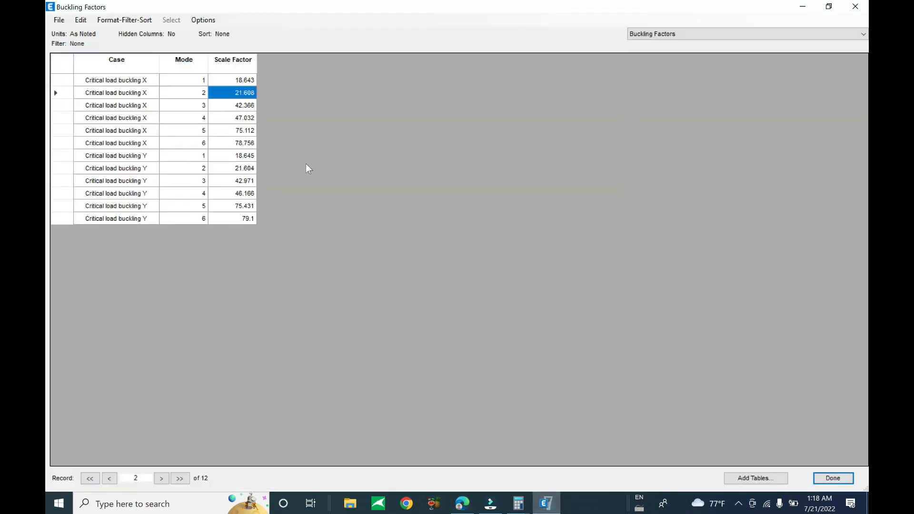
- Open Calculator beside the Buckling Factors table and clear its display
click(119, 503)
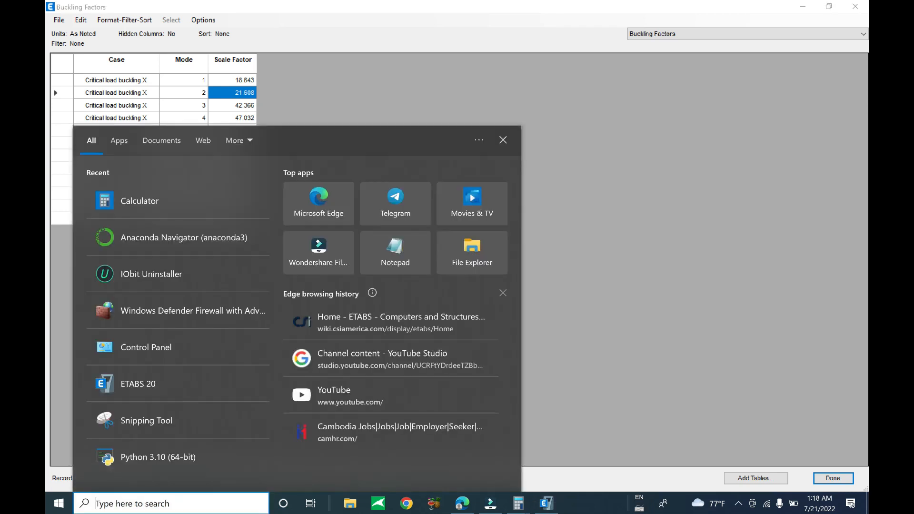
text(ca)
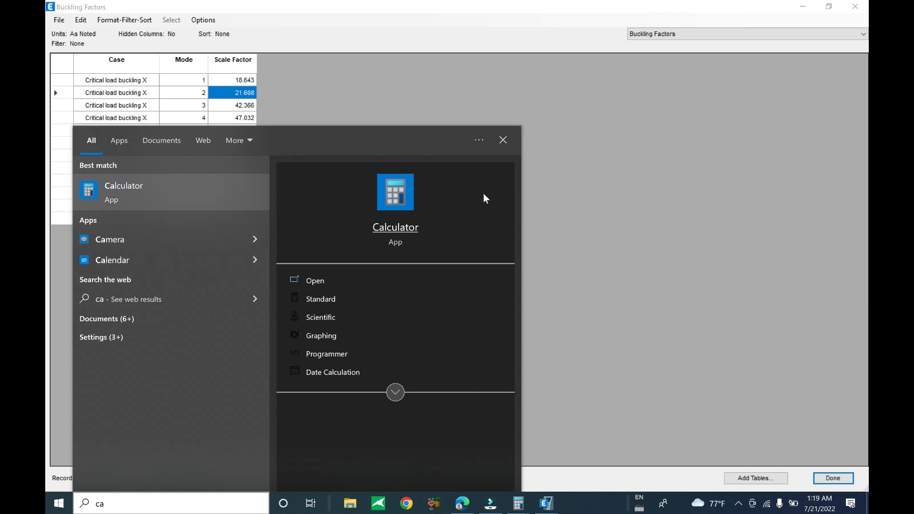
key(Return)
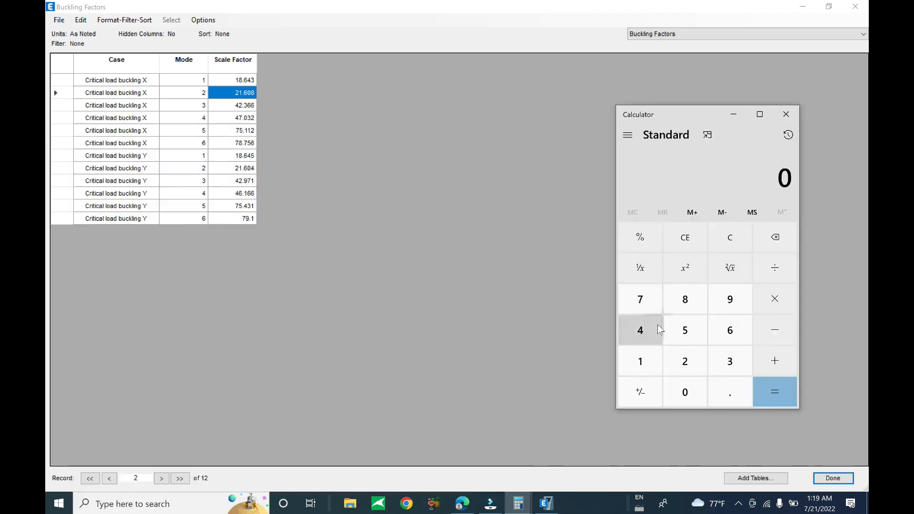
click(655, 353)
click(729, 237)
- Search Windows for Excel and launch it
click(95, 504)
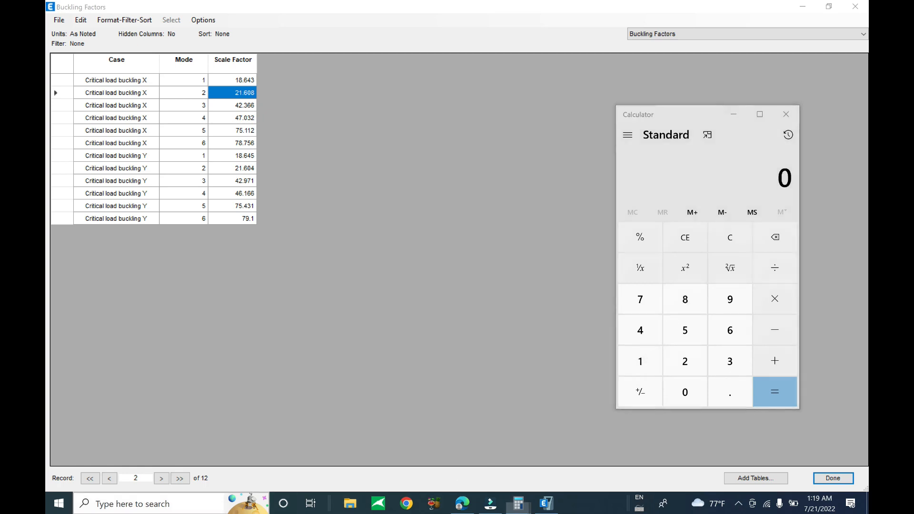
text(excel)
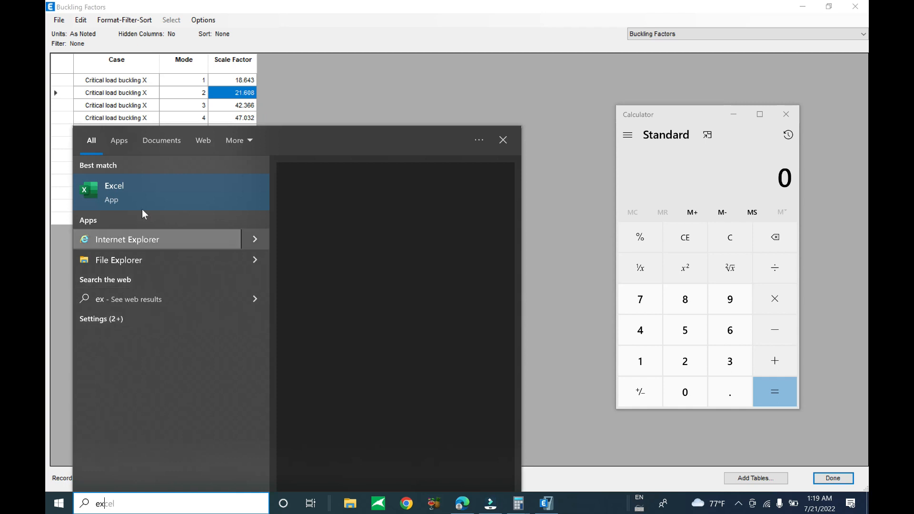
click(146, 193)
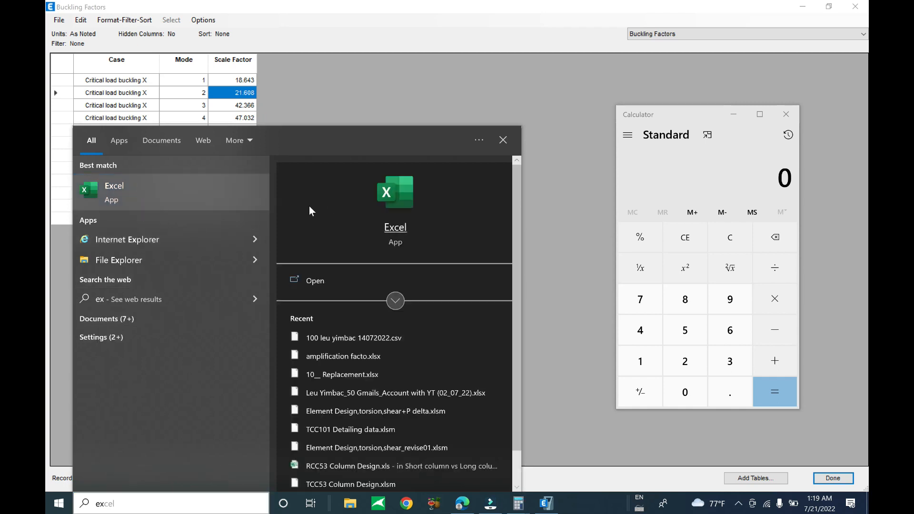
click(385, 193)
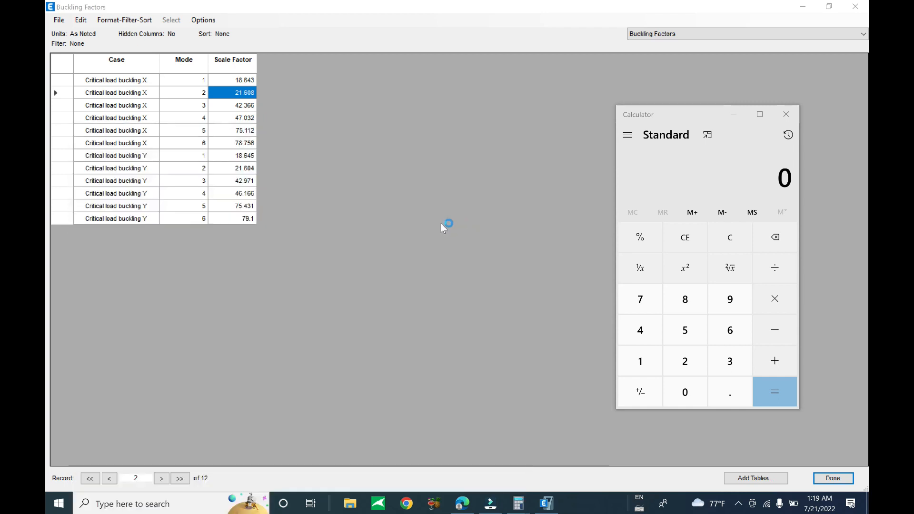
- Minimize Calculator, create a blank Excel workbook beside the Buckling Factors table, and close the extra Excel window
click(733, 114)
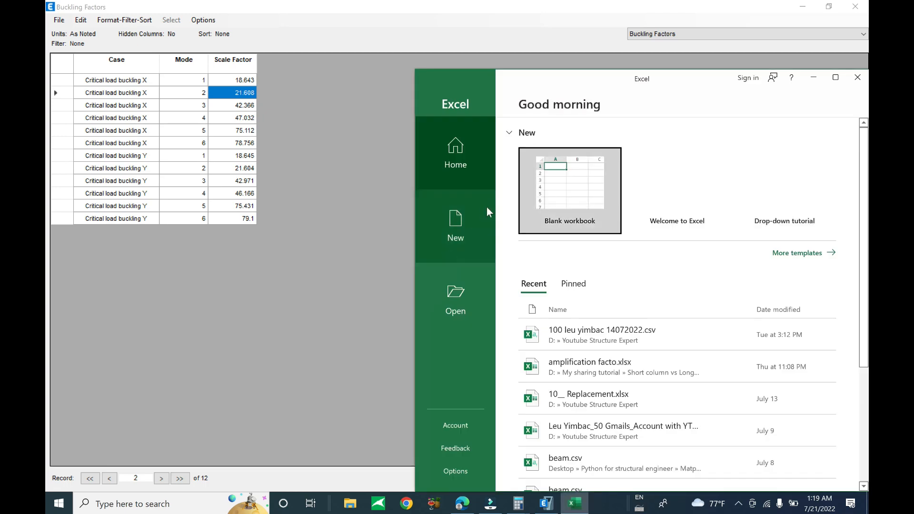
click(569, 196)
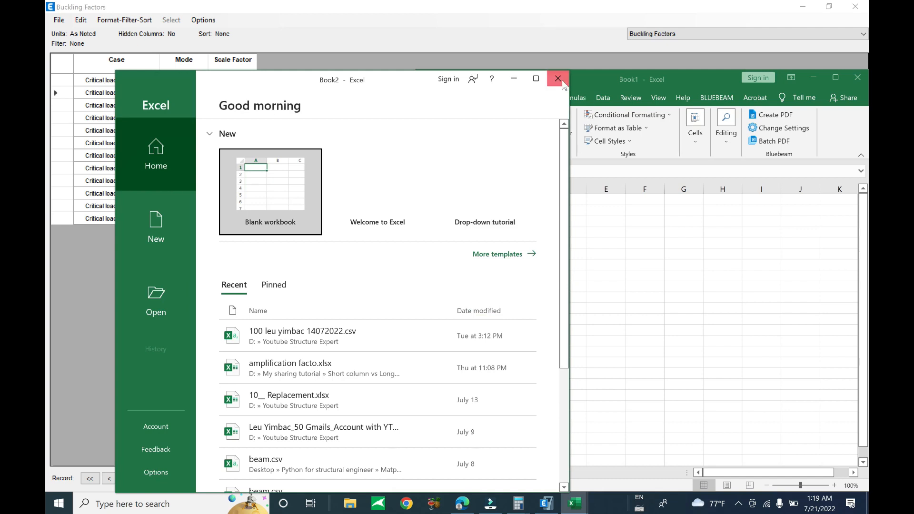
click(558, 79)
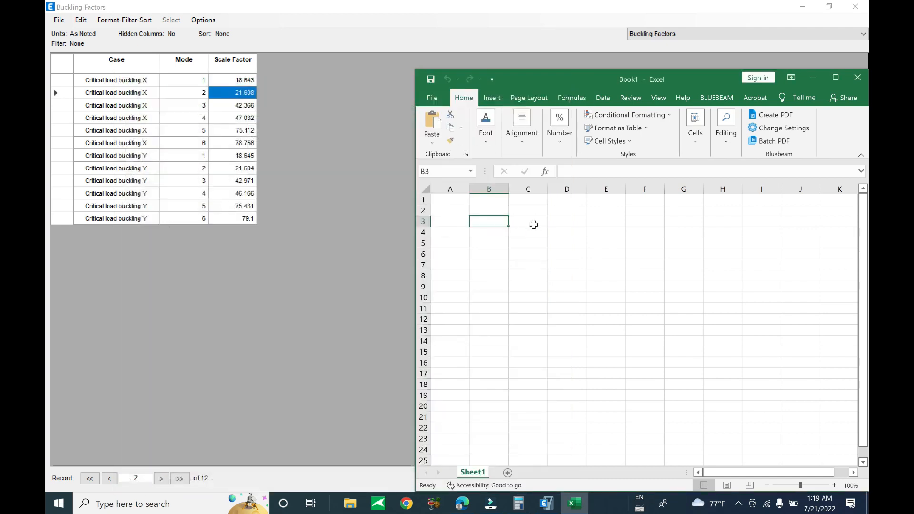
- Calculate the amplification factor for X buckling mode 1 in cell B3 with the formula =18.643/(18.643-1)
text(=18.643/()
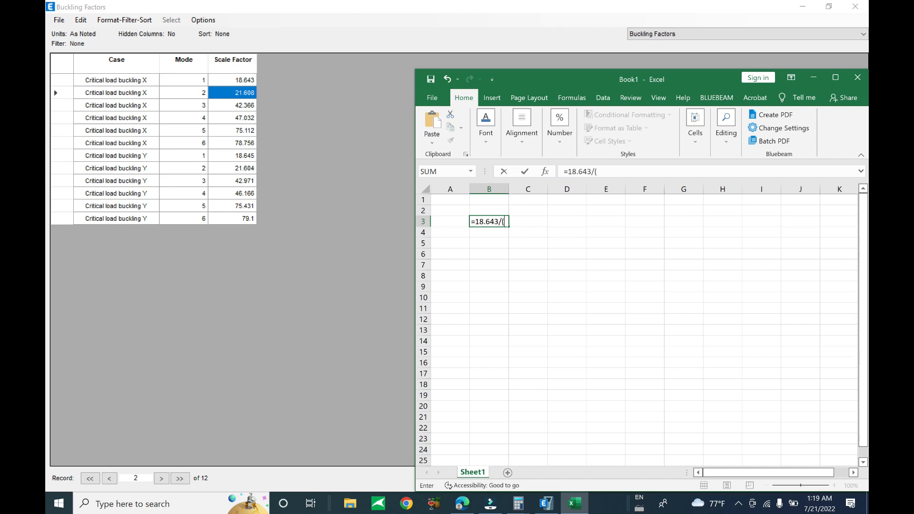
drag(582, 172, 568, 172)
key(ctrl+c)
key(End)
key(ctrl+v)
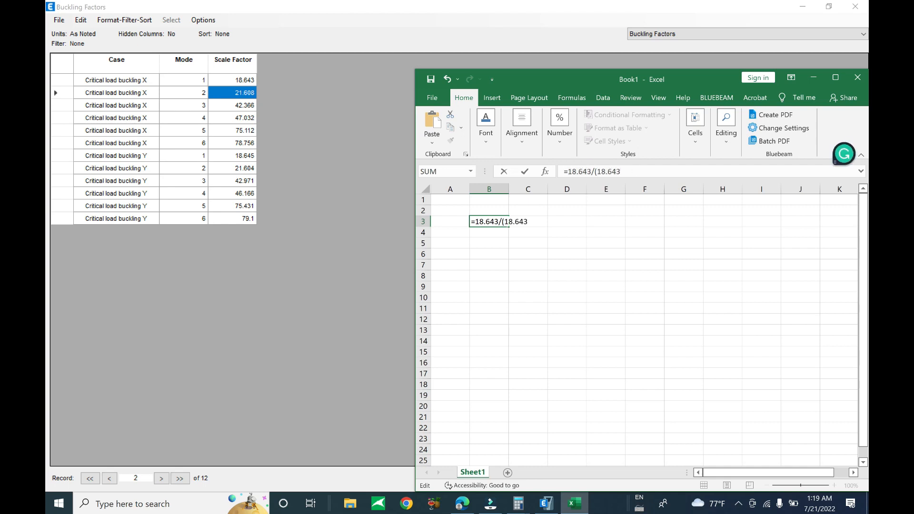
text(-1))
key(Return)
click(494, 222)
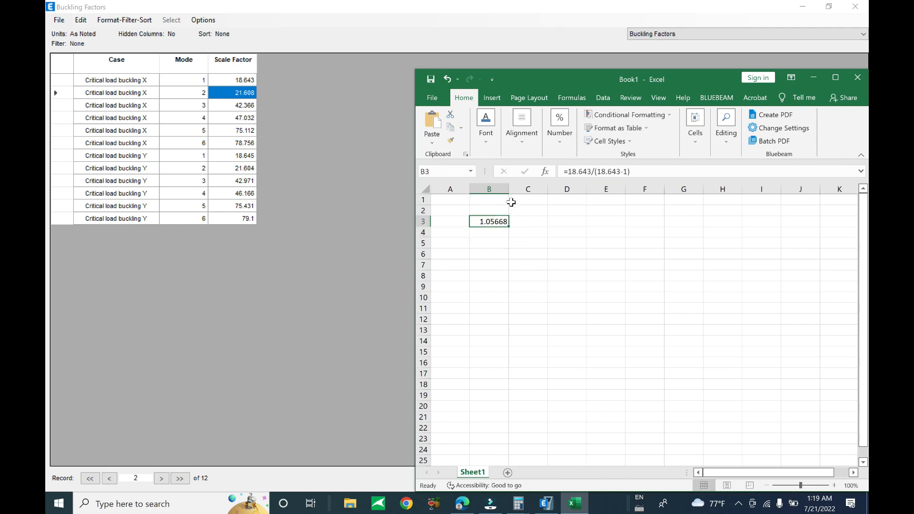
- Widen column B to show more decimals of the amplification factor, check its formula, and minimize the workbook
drag(507, 188, 534, 189)
double_click(506, 222)
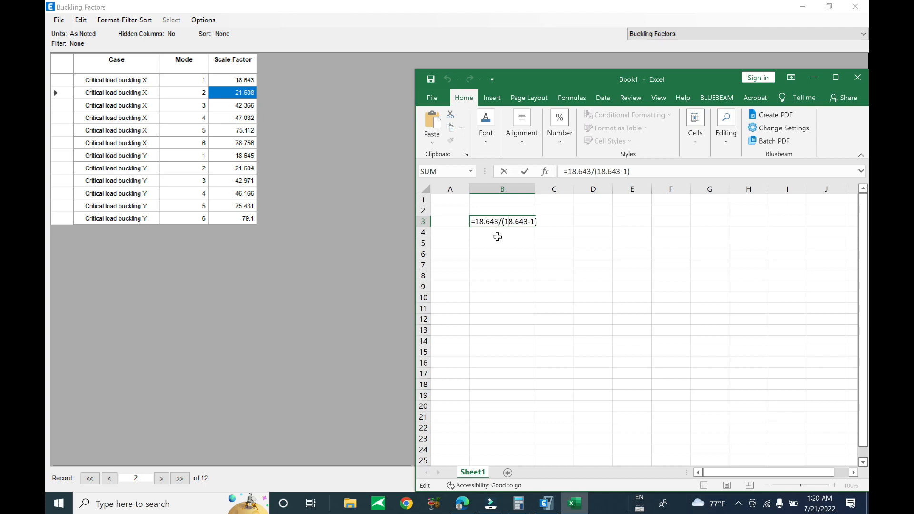
click(497, 237)
click(503, 221)
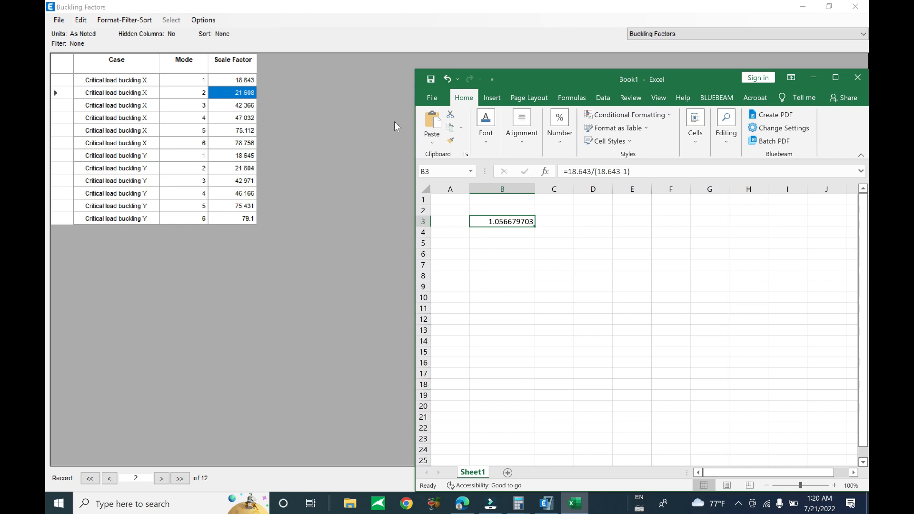
drag(698, 80, 368, 139)
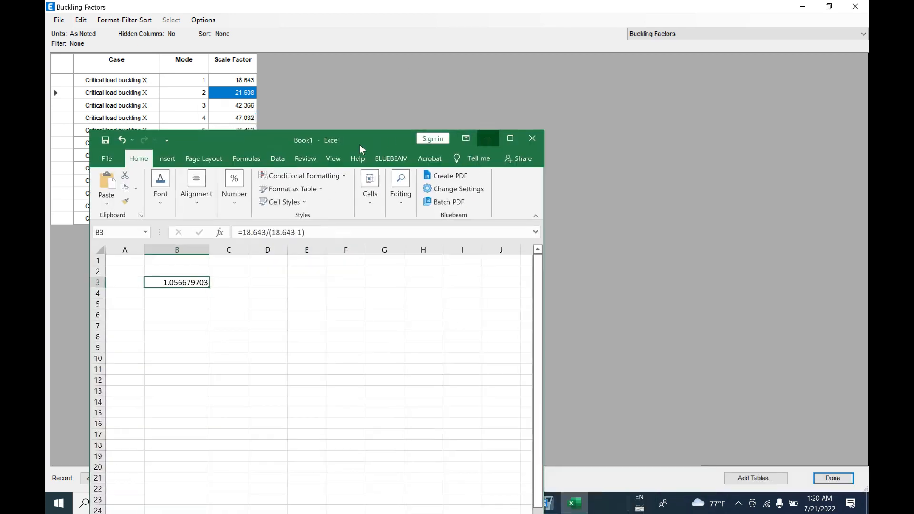
click(483, 136)
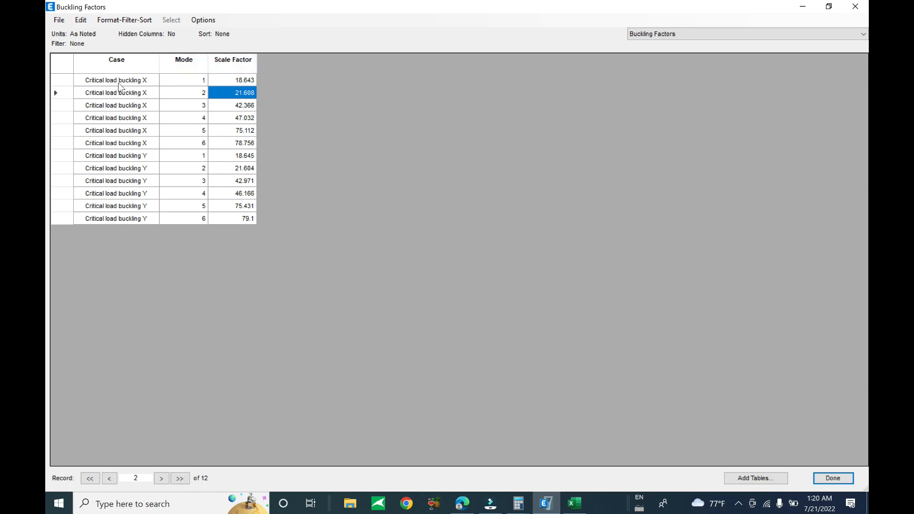
- Examine the scale factors of all critical load buckling X and Y modes, and close the Buckling Factors table
drag(102, 80, 119, 83)
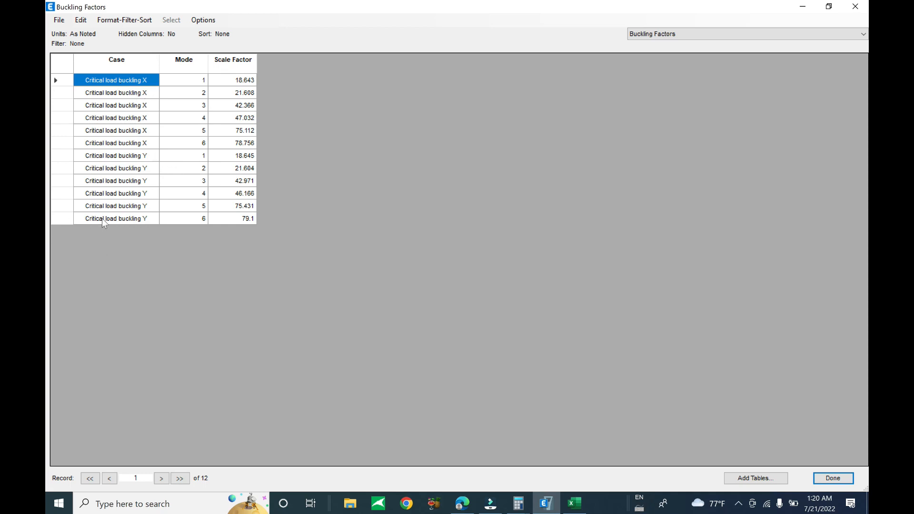
click(238, 84)
drag(237, 85, 233, 221)
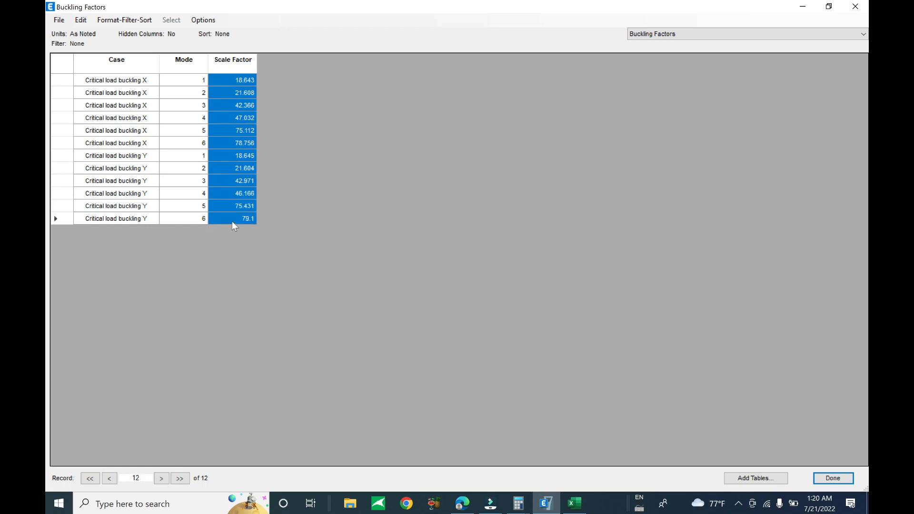
click(99, 81)
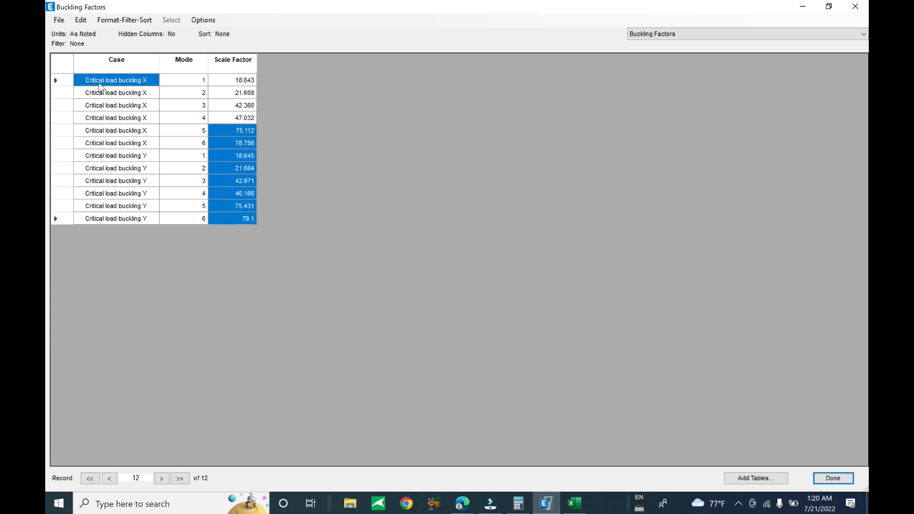
click(142, 168)
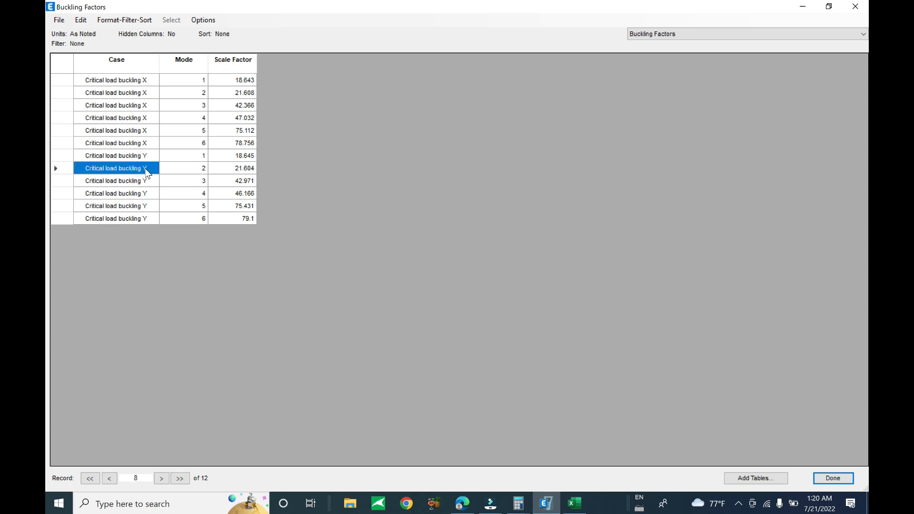
click(855, 7)
- Review the list of defined load combinations down to SLS+WindY and close it without changes
click(100, 20)
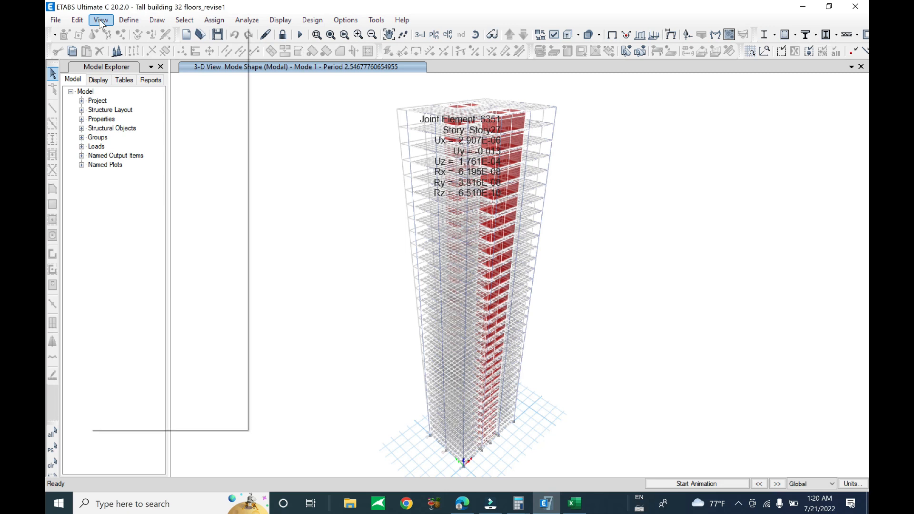
mouse_move(123, 23)
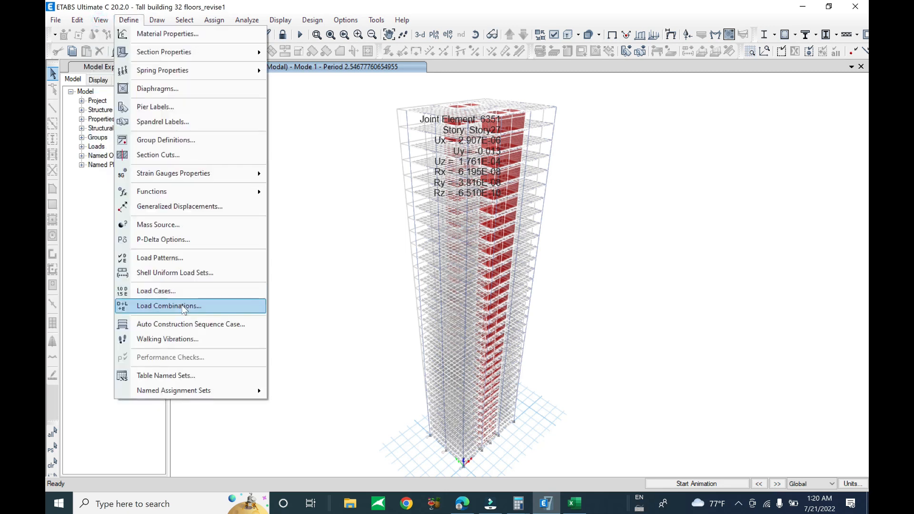
click(184, 306)
click(444, 274)
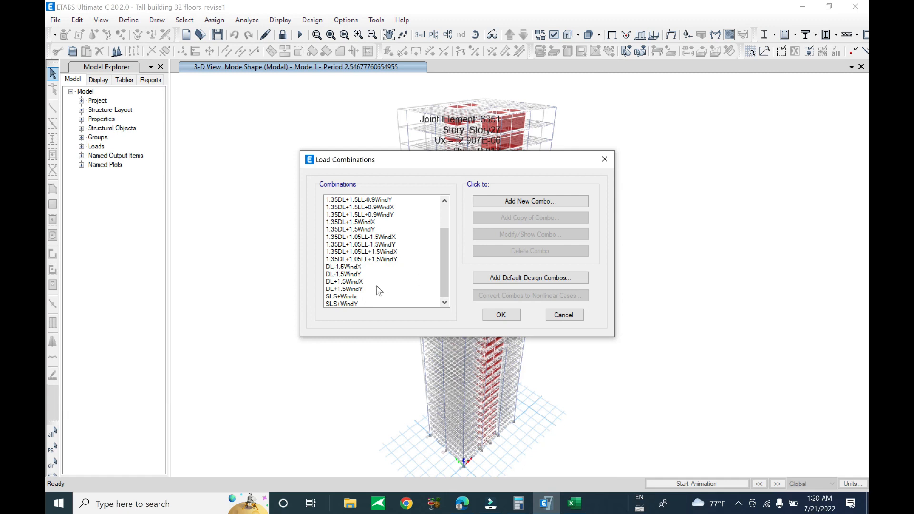
scroll(376, 285, up, 3)
click(604, 159)
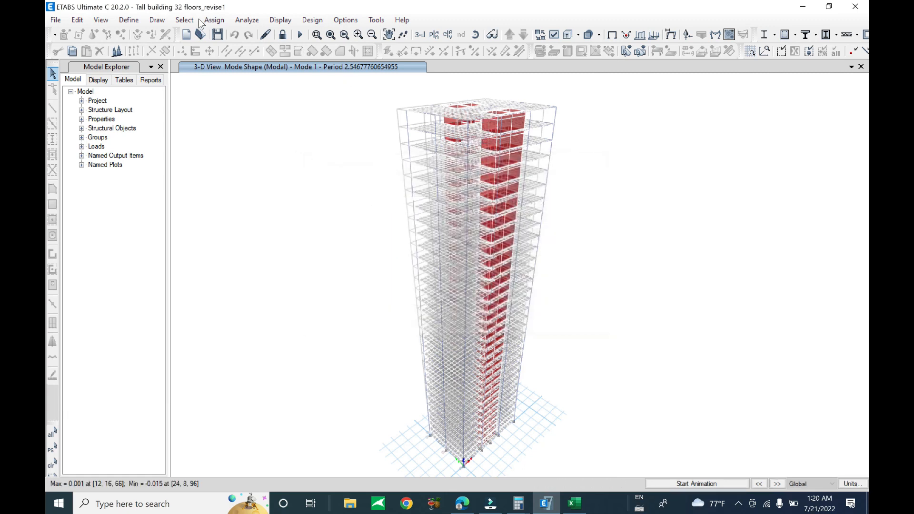
- Review the applied load patterns and scale factors of the Critical load buckling X case, leaving its settings unchanged
click(124, 20)
click(168, 292)
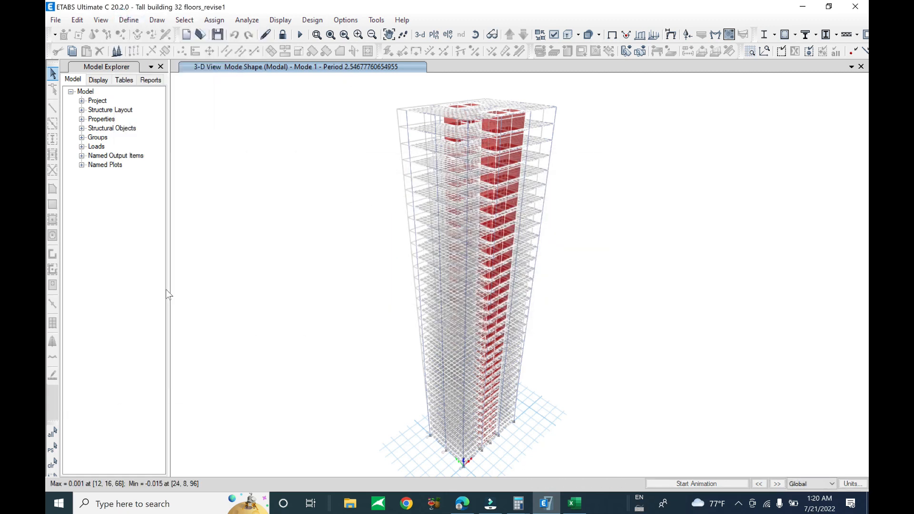
scroll(313, 285, down, 1)
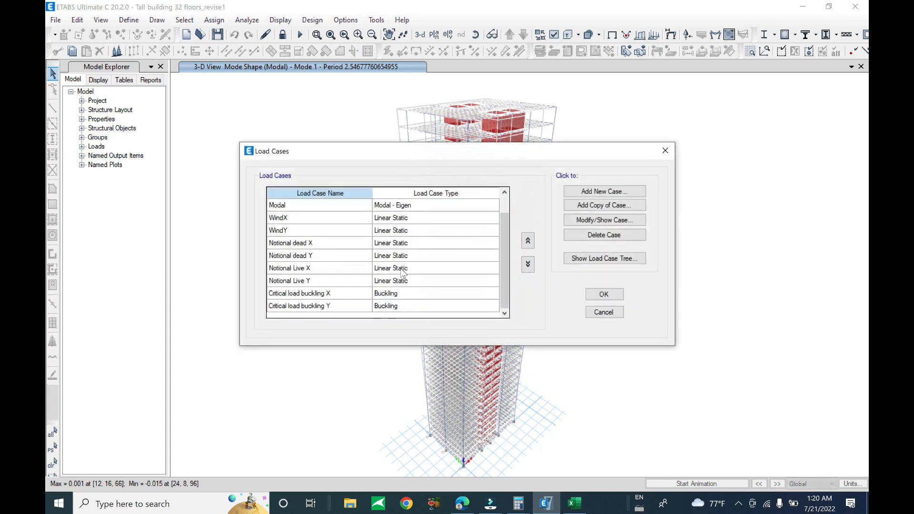
click(296, 294)
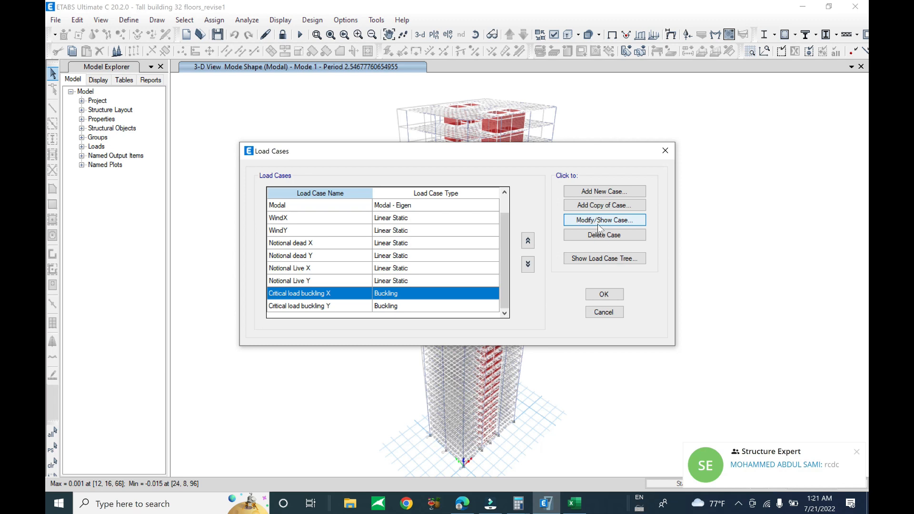
click(857, 451)
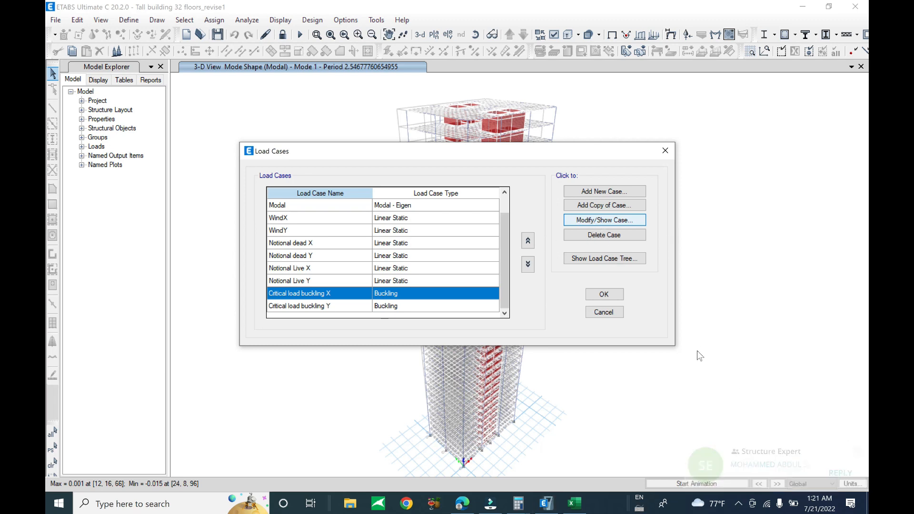
click(546, 503)
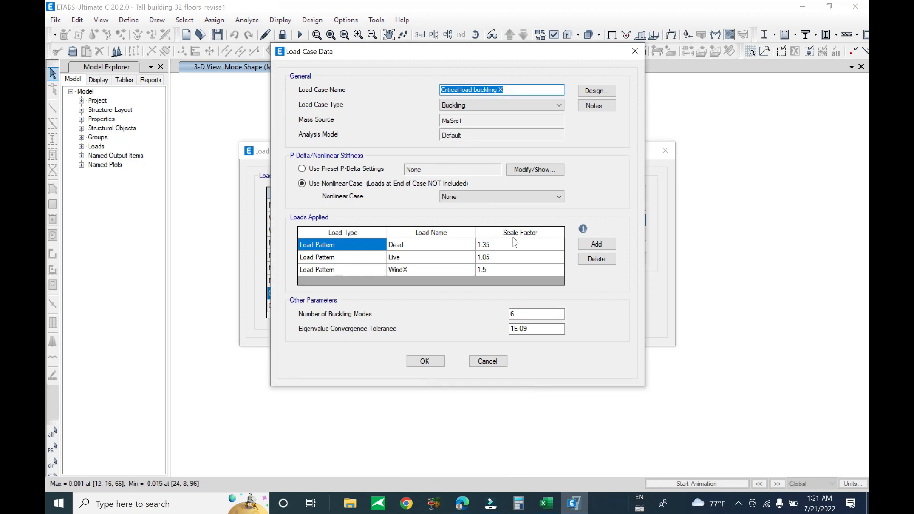
drag(403, 49, 572, 67)
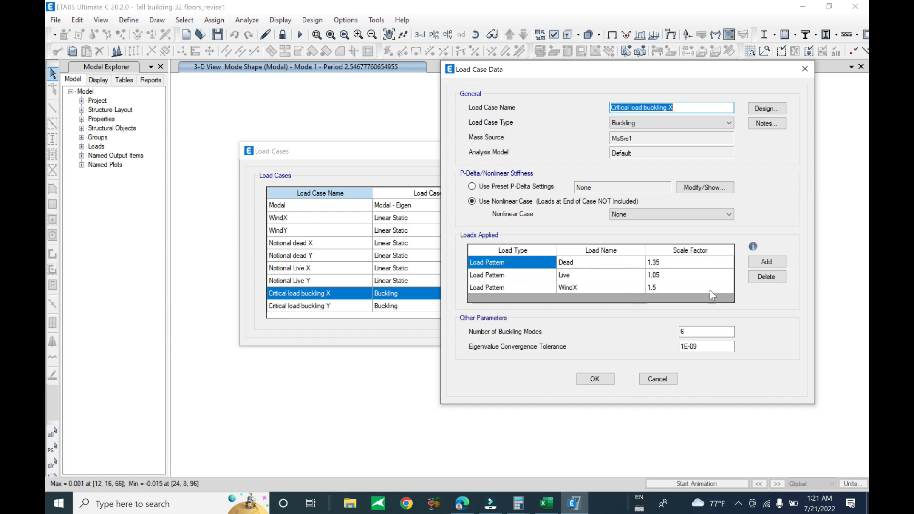
click(661, 379)
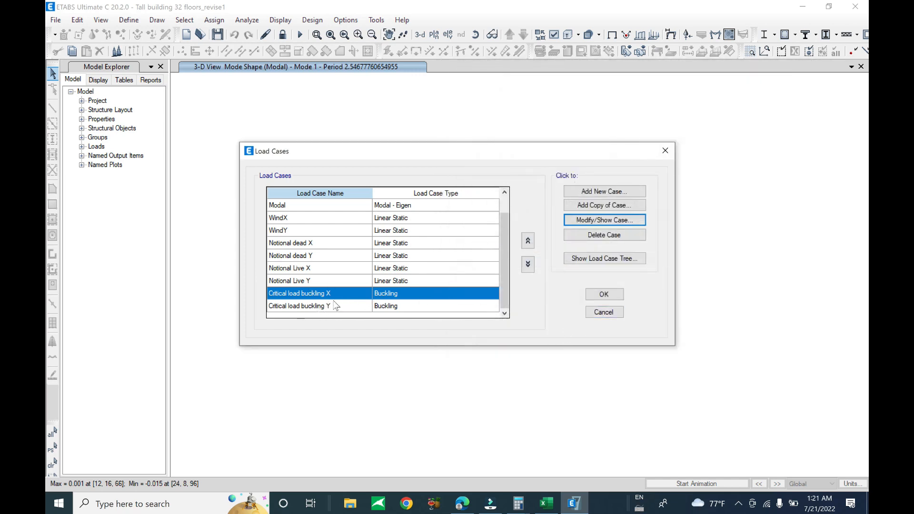
click(603, 294)
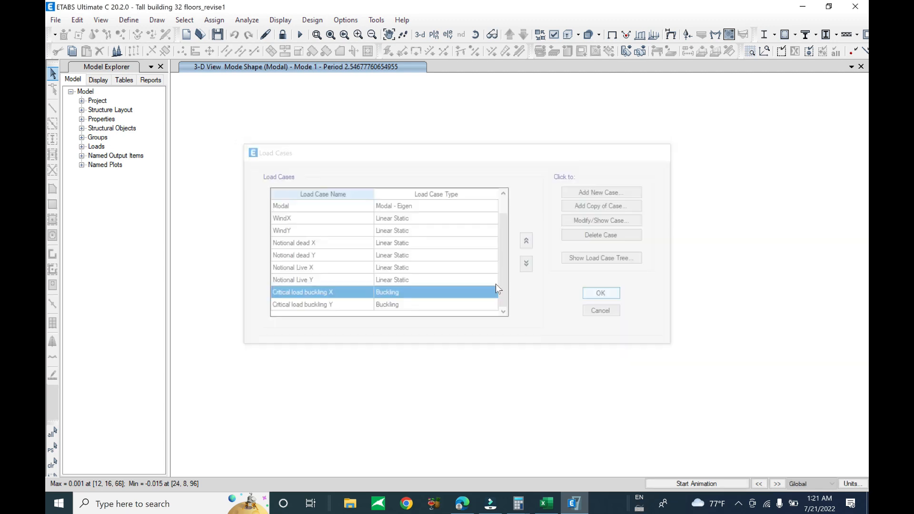
- Save the tall building model
click(56, 20)
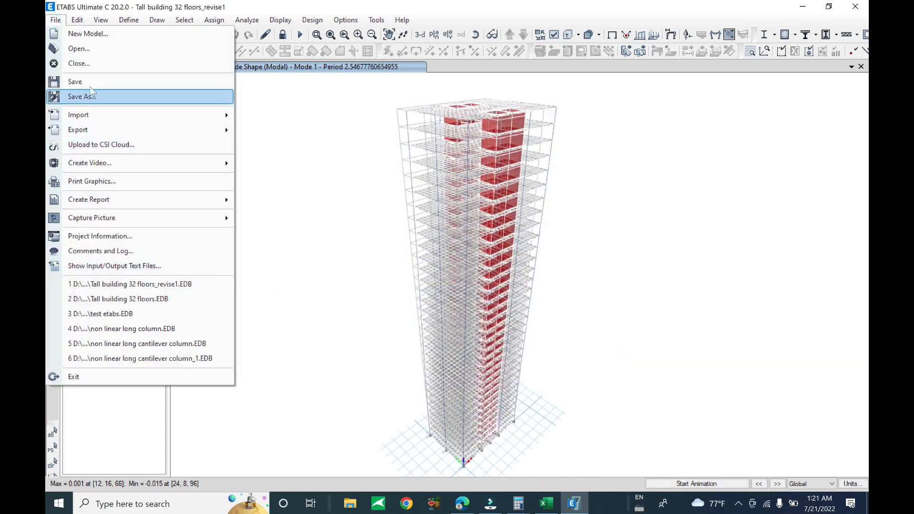
click(67, 79)
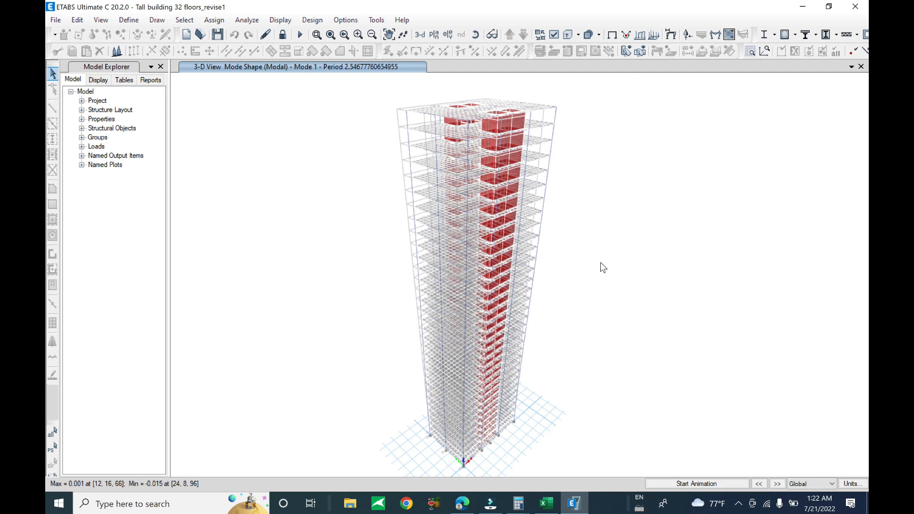
- Examine the building's 3D view from several angles, including the roof level and the core walls
middle_drag(592, 254, 570, 251)
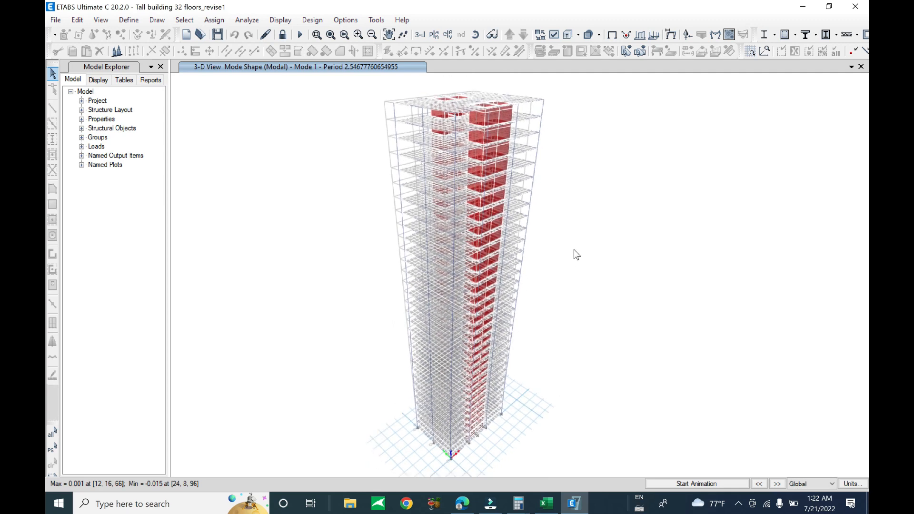
middle_drag(626, 261, 592, 312)
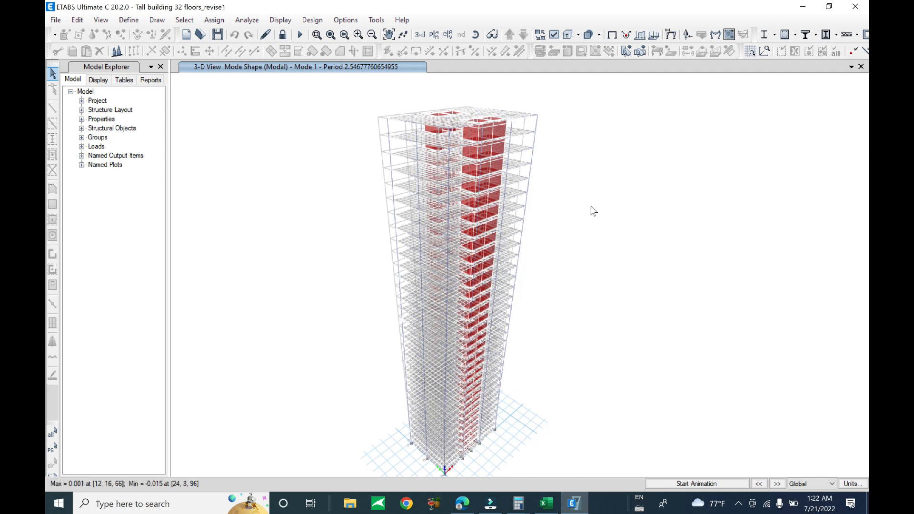
shift+middle_drag(594, 217, 541, 290)
scroll(401, 179, up, 2)
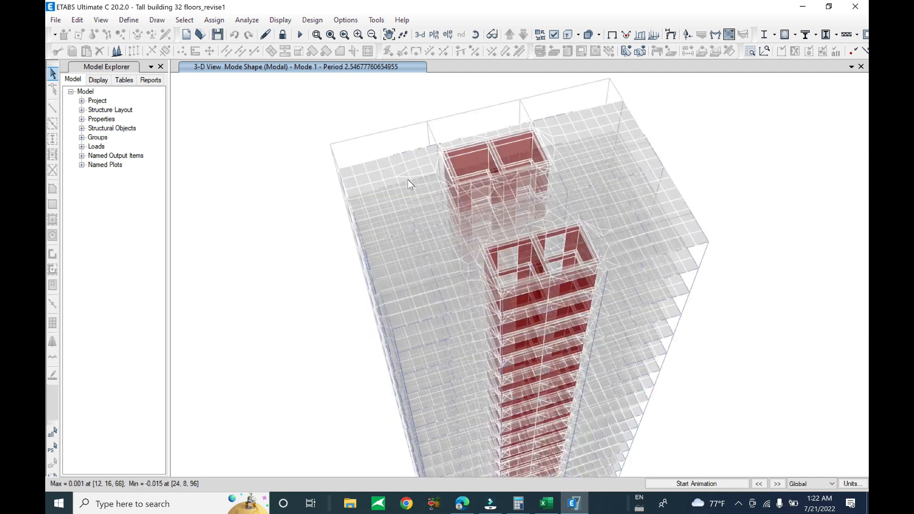
shift+middle_drag(630, 260, 460, 213)
shift+middle_drag(730, 322, 703, 290)
scroll(460, 234, down, 4)
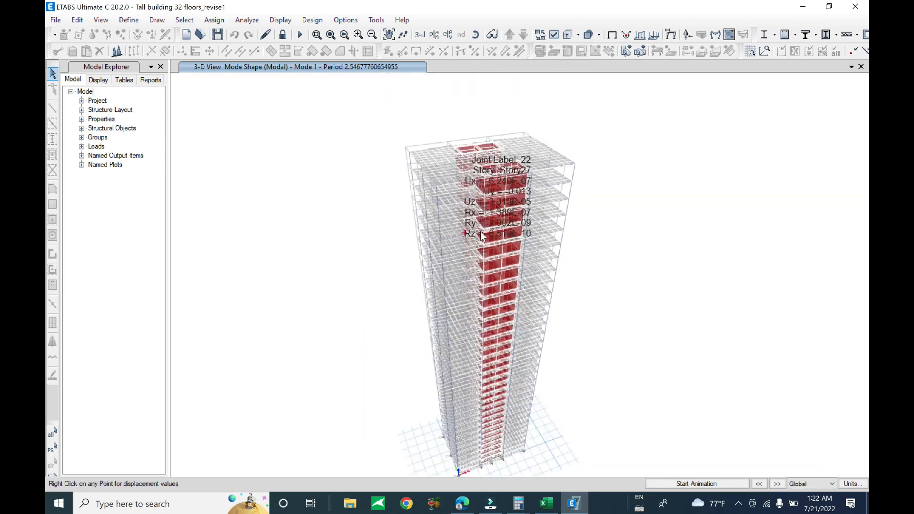
shift+middle_drag(586, 338, 616, 352)
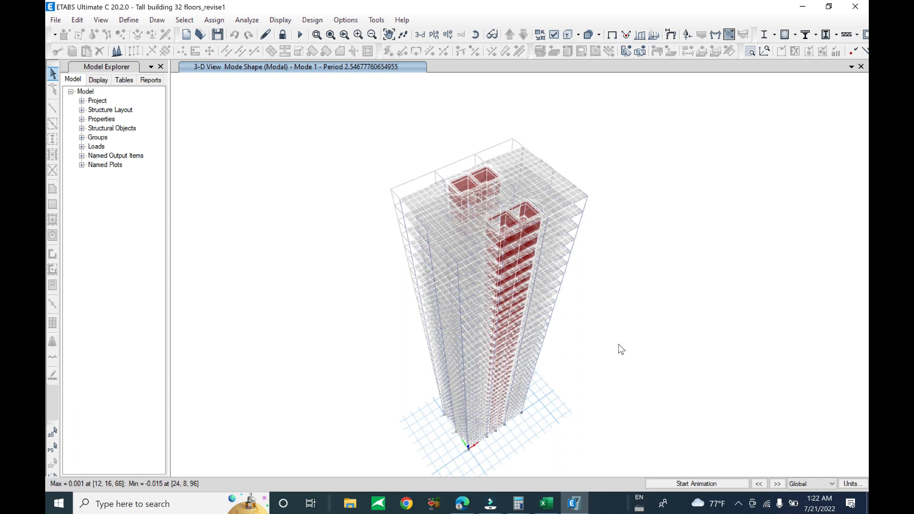
shift+middle_drag(593, 392, 565, 347)
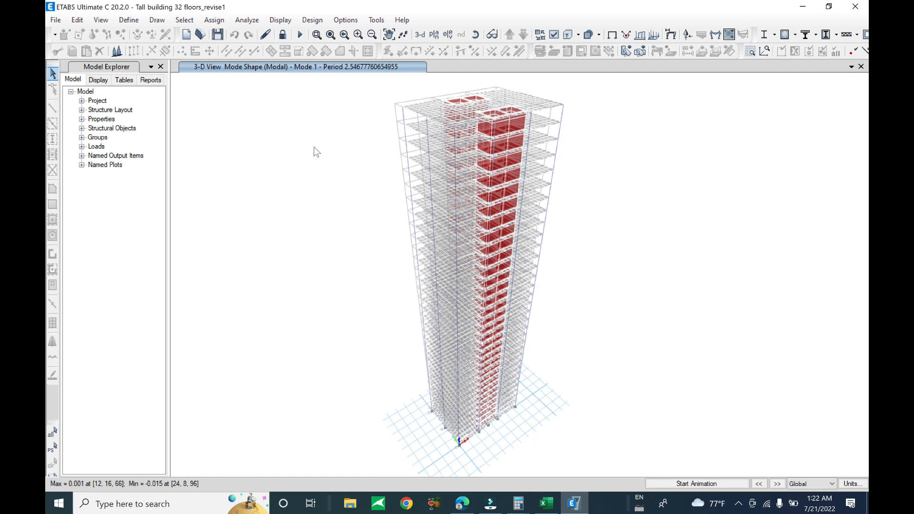
- Set the country in the Eurocode 2-2004 concrete frame design preferences to United Kingdom
click(312, 19)
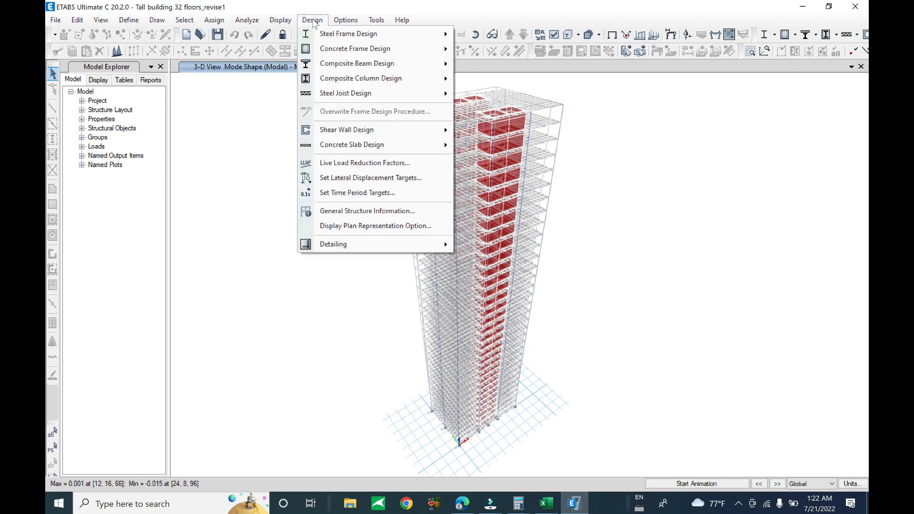
mouse_move(319, 50)
click(495, 52)
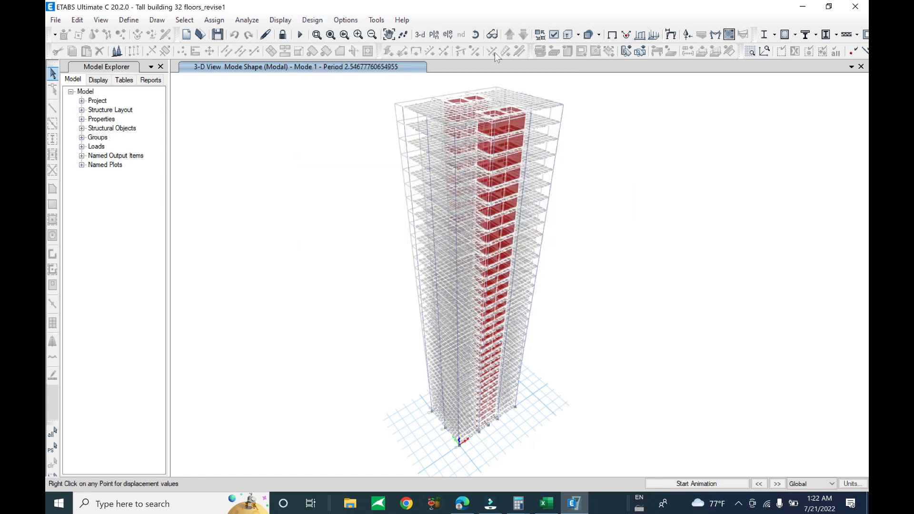
click(493, 133)
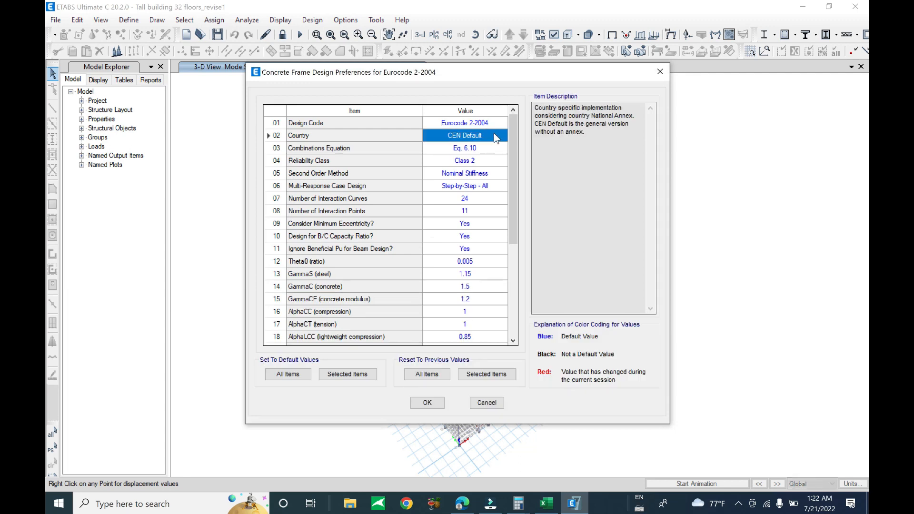
click(493, 133)
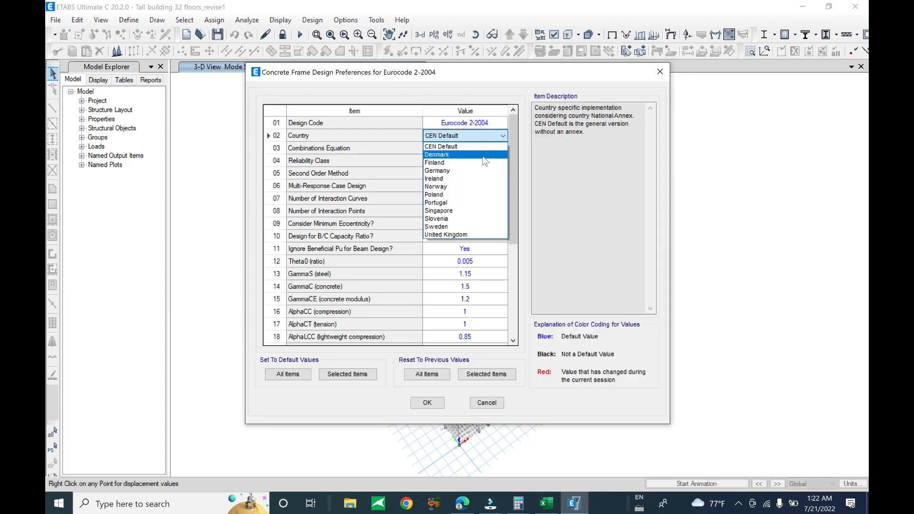
click(474, 235)
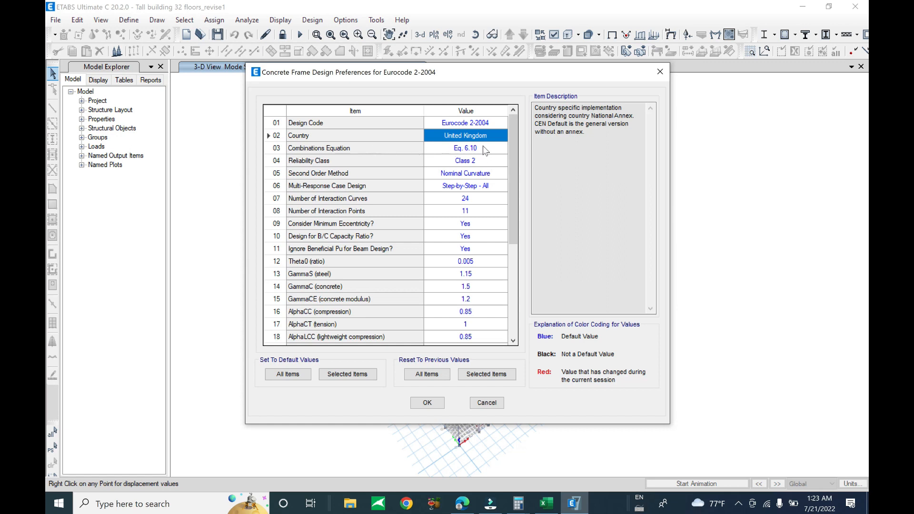
- Check the second order method options, keep Nominal Curvature, and accept the concrete frame design preferences
click(497, 178)
click(497, 177)
click(498, 178)
click(497, 177)
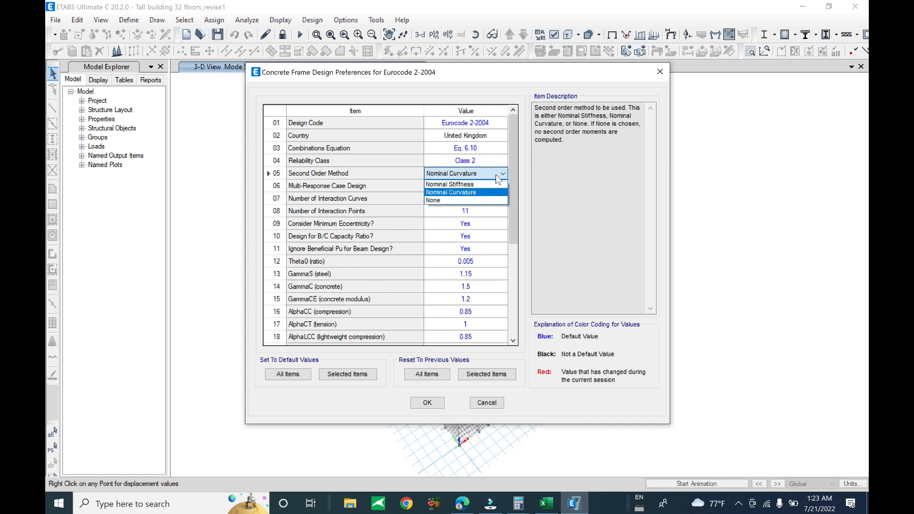
click(497, 178)
click(497, 178)
click(497, 178)
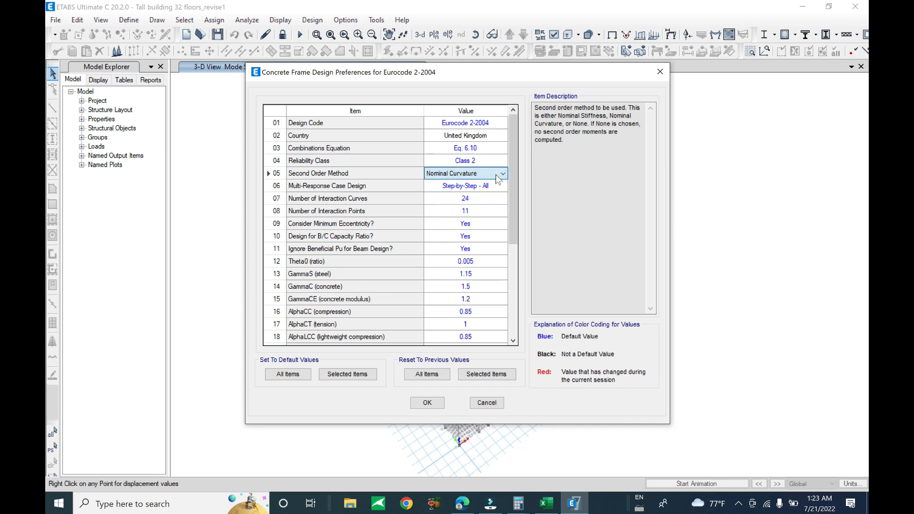
click(435, 403)
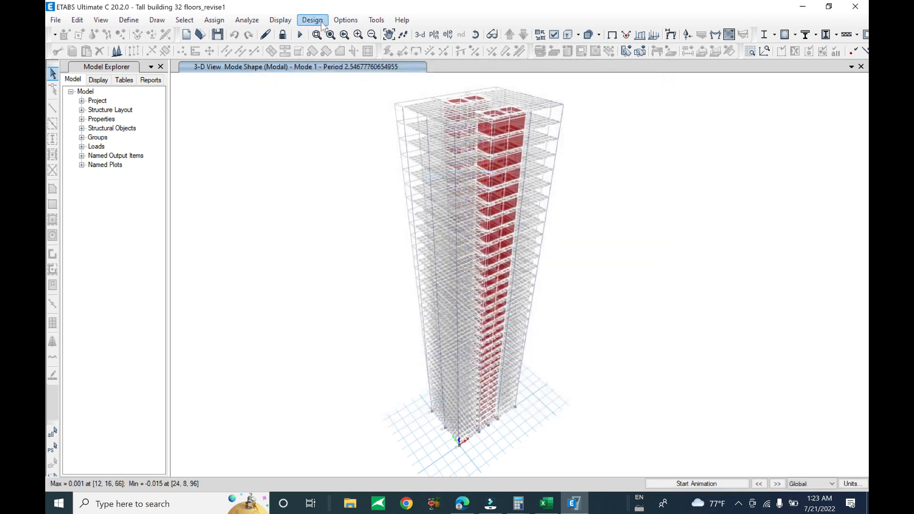
- Review the strength load combinations selected for concrete frame design and accept them, leaving SLS+WindX and SLS+WindY out
click(322, 21)
mouse_move(333, 48)
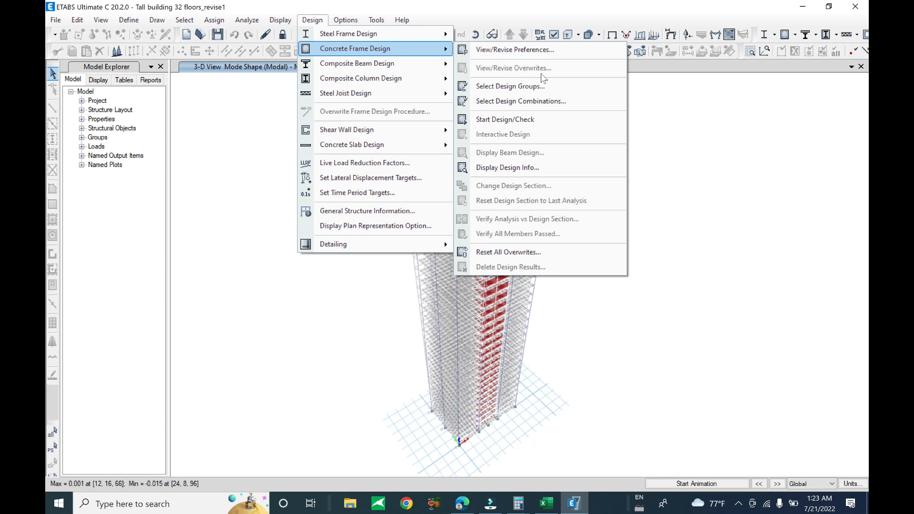
click(543, 100)
drag(594, 224, 589, 289)
drag(598, 222, 420, 333)
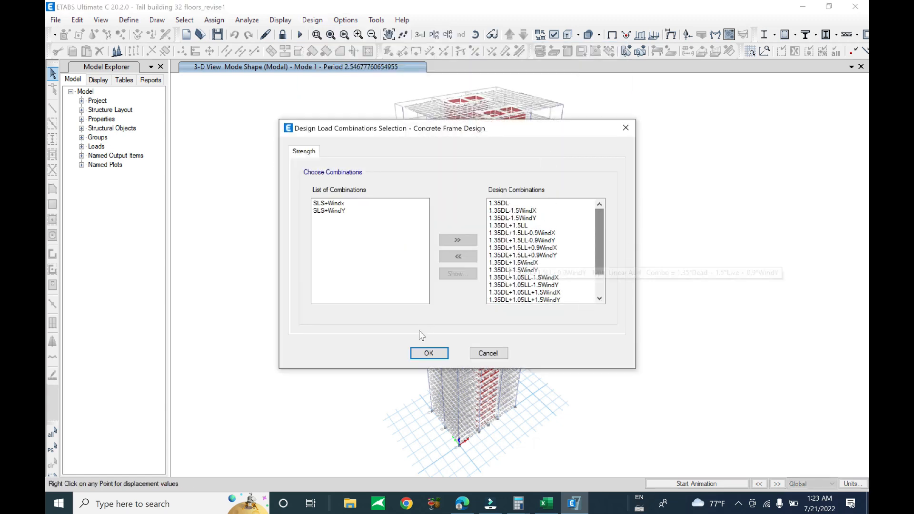
click(428, 352)
- Run the concrete frame design check on the whole building
click(312, 20)
mouse_move(324, 46)
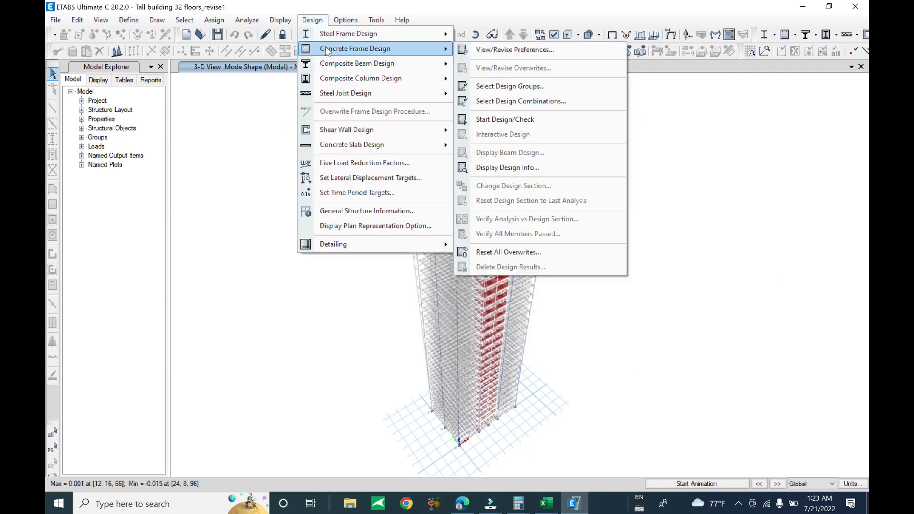
click(539, 120)
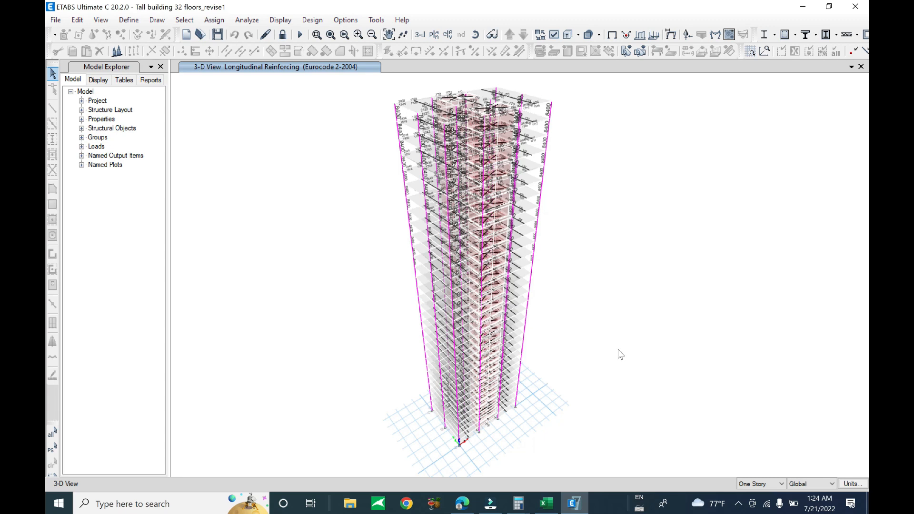
- Examine the longitudinal reinforcement values of the beams and columns around the tower's base
middle_drag(598, 396, 541, 306)
scroll(540, 307, up, 8)
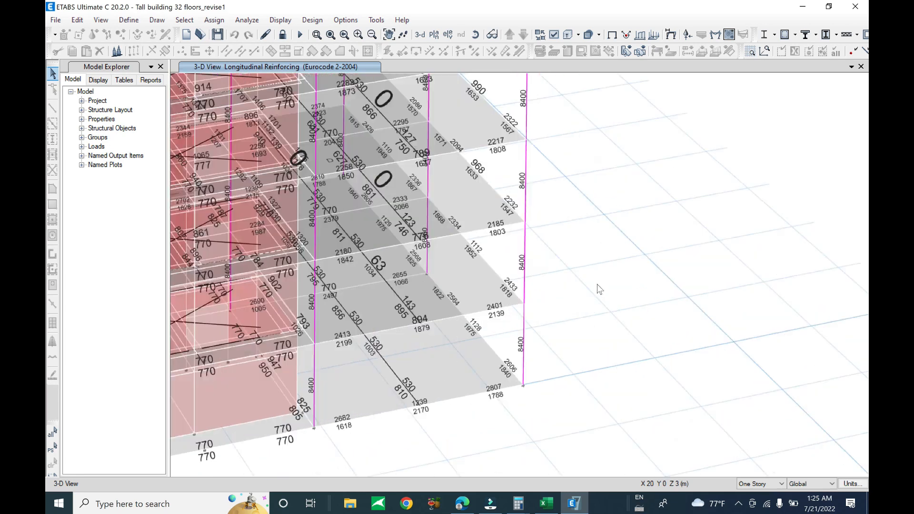
scroll(571, 290, up, 5)
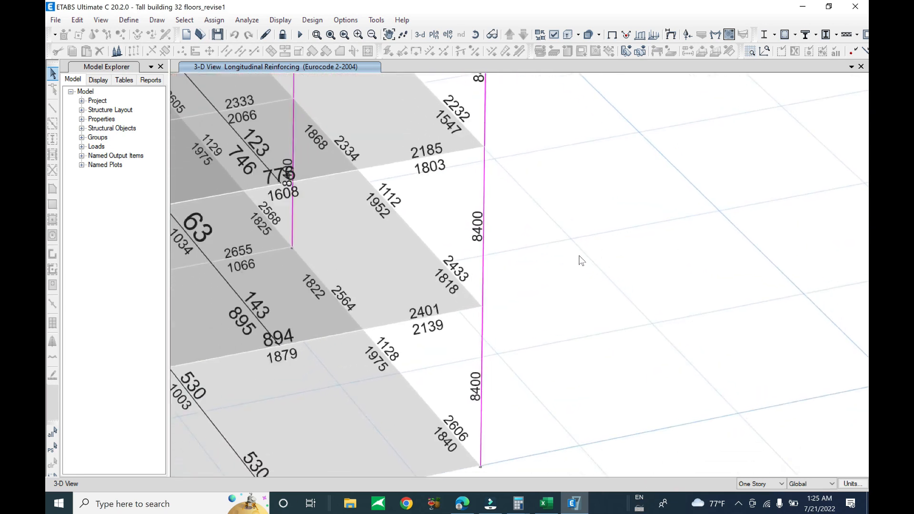
scroll(580, 285, down, 5)
scroll(457, 314, up, 4)
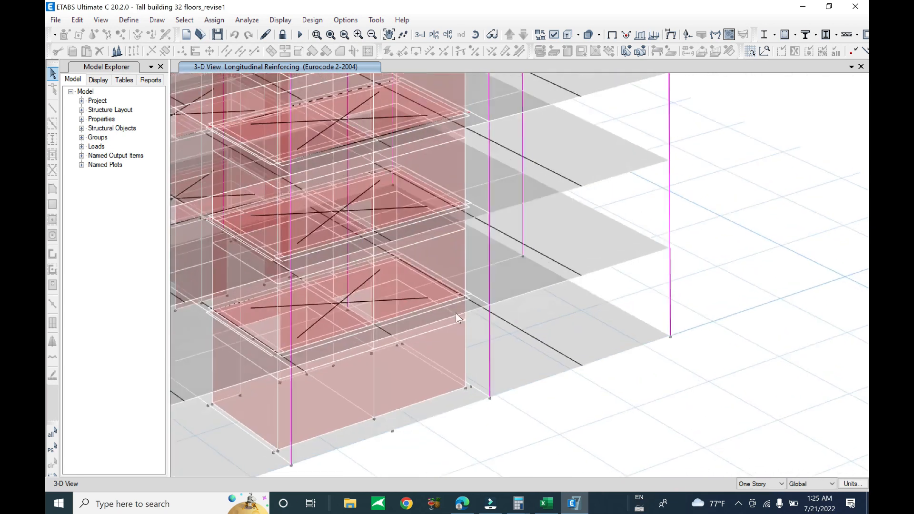
shift+middle_drag(456, 312, 507, 343)
middle_drag(560, 357, 574, 324)
mouse_move(430, 370)
shift+middle_down()
mouse_move(486, 333)
mouse_move(499, 373)
mouse_move(451, 361)
mouse_move(456, 338)
mouse_move(464, 350)
mouse_move(469, 343)
shift+middle_up()
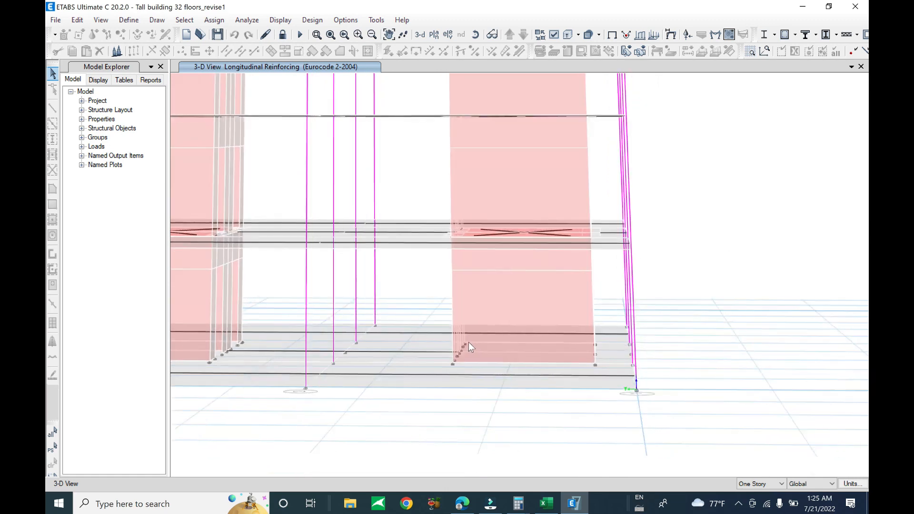
middle_drag(343, 292, 562, 301)
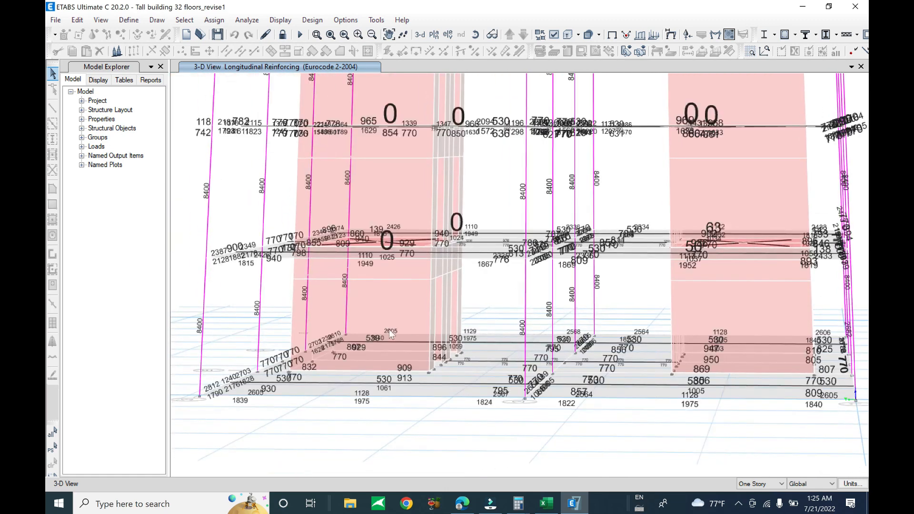
scroll(428, 314, down, 3)
scroll(545, 288, down, 3)
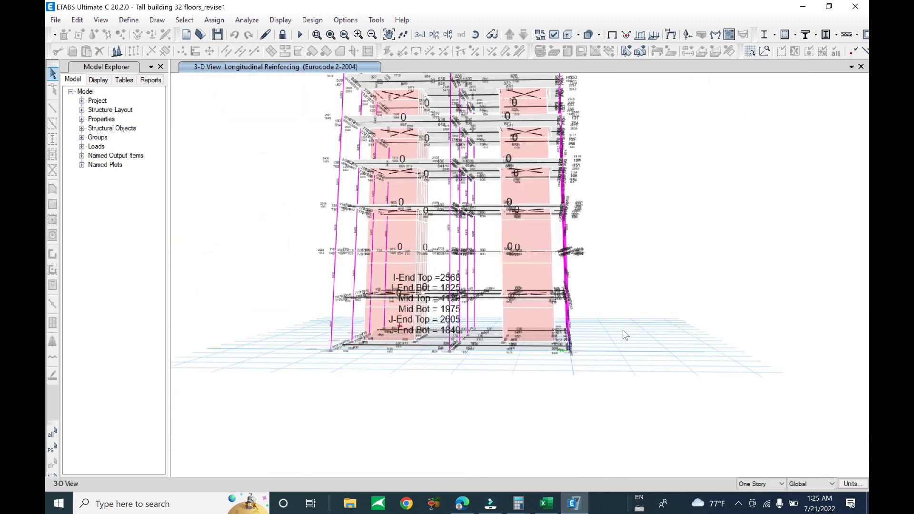
shift+middle_drag(625, 335, 587, 292)
- Examine the longitudinal reinforcement of the lower stories on both sides of the core wall, out to the corner columns
mouse_move(504, 272)
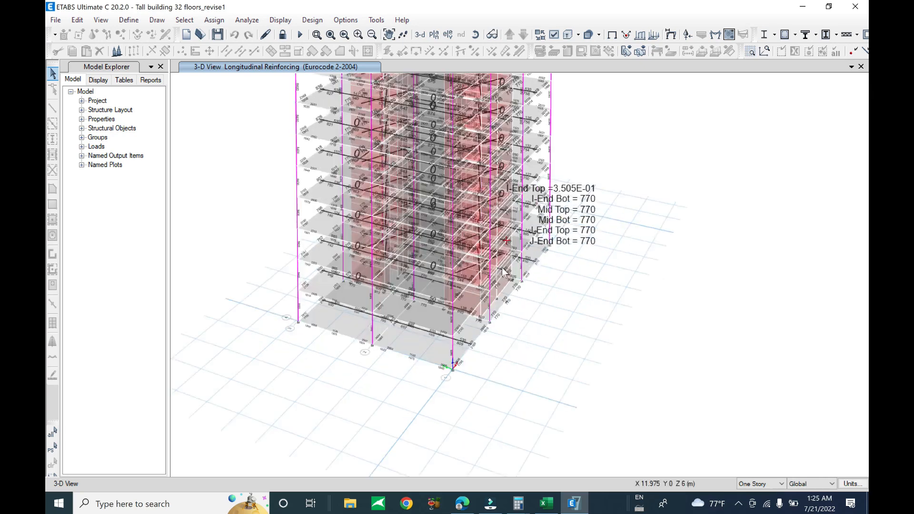
scroll(503, 272, up, 3)
mouse_move(473, 347)
shift+middle_down()
mouse_move(424, 327)
mouse_move(412, 305)
mouse_move(407, 322)
mouse_move(541, 173)
shift+middle_up()
middle_drag(473, 302, 516, 229)
shift+middle_drag(465, 301, 301, 231)
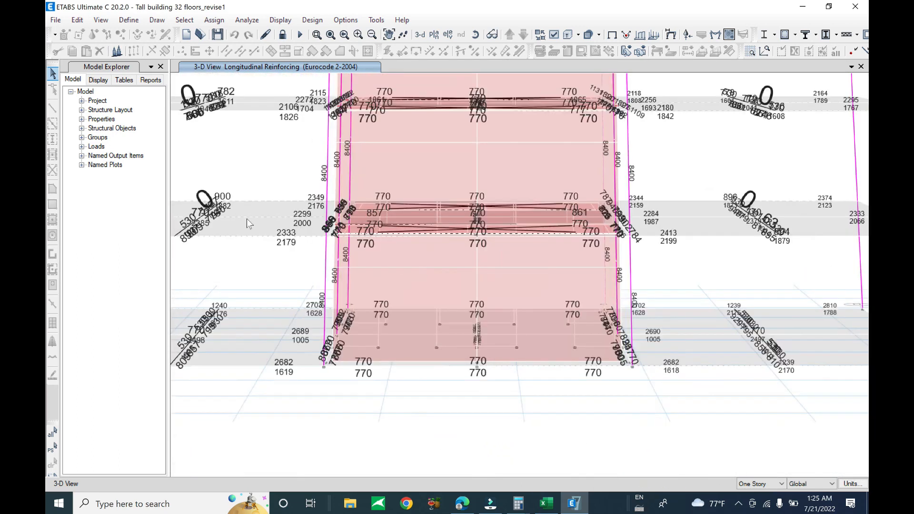
scroll(202, 192, up, 2)
scroll(493, 285, down, 1)
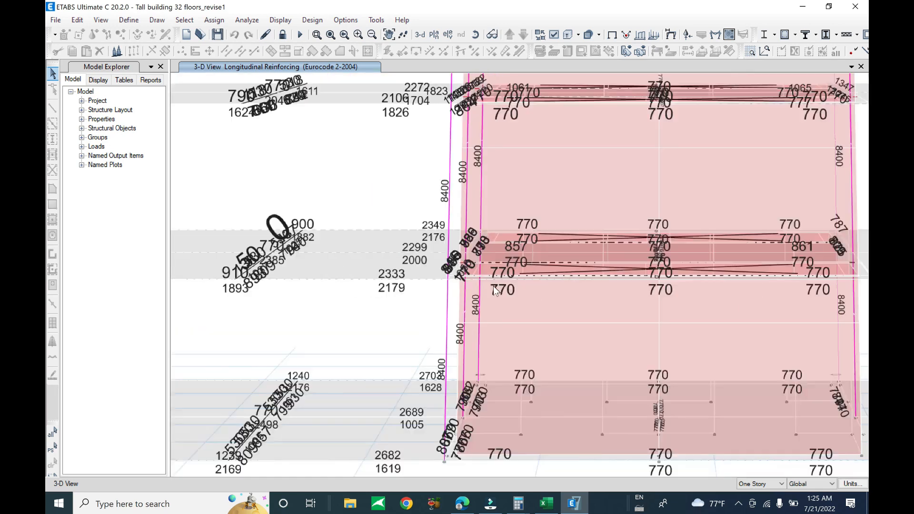
scroll(440, 289, down, 1)
middle_drag(390, 291, 480, 256)
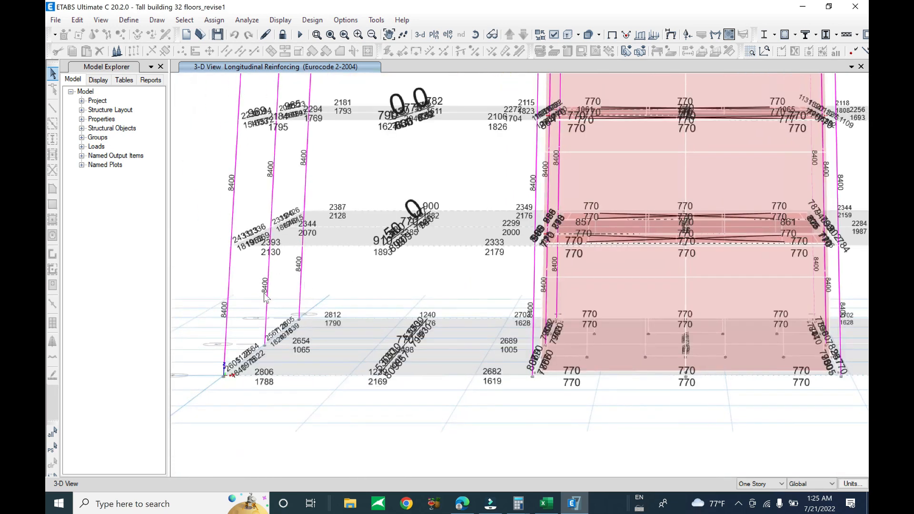
middle_drag(498, 316, 185, 285)
middle_drag(706, 309, 482, 316)
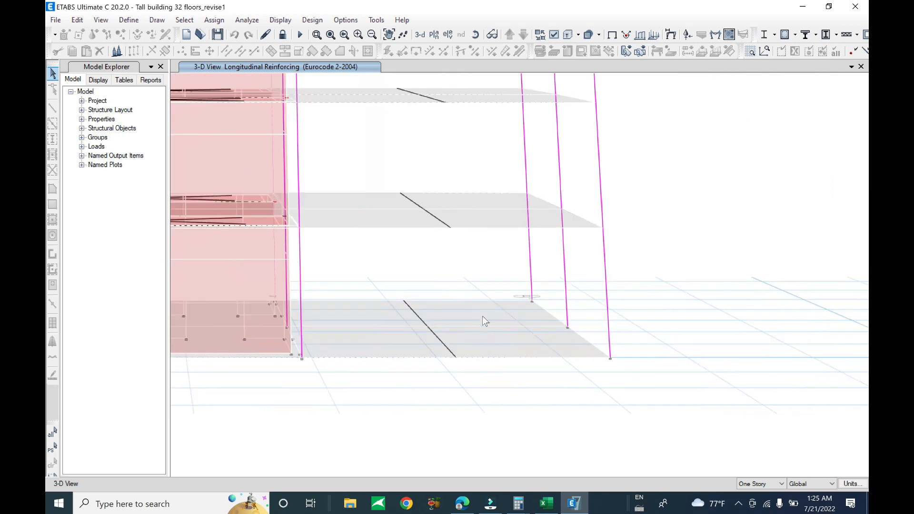
- Review the design information of corner column C6 on Story1 for all load combinations and close it
click(608, 288)
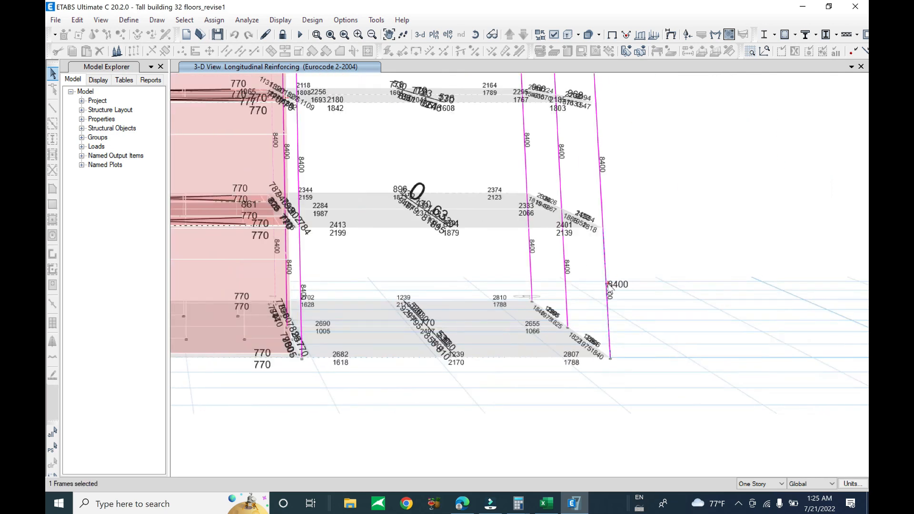
right_click(608, 285)
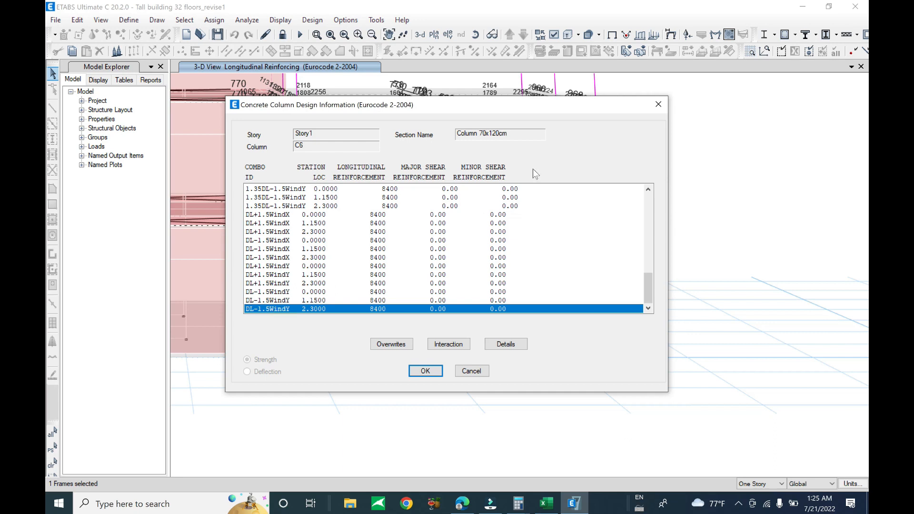
drag(557, 99, 612, 317)
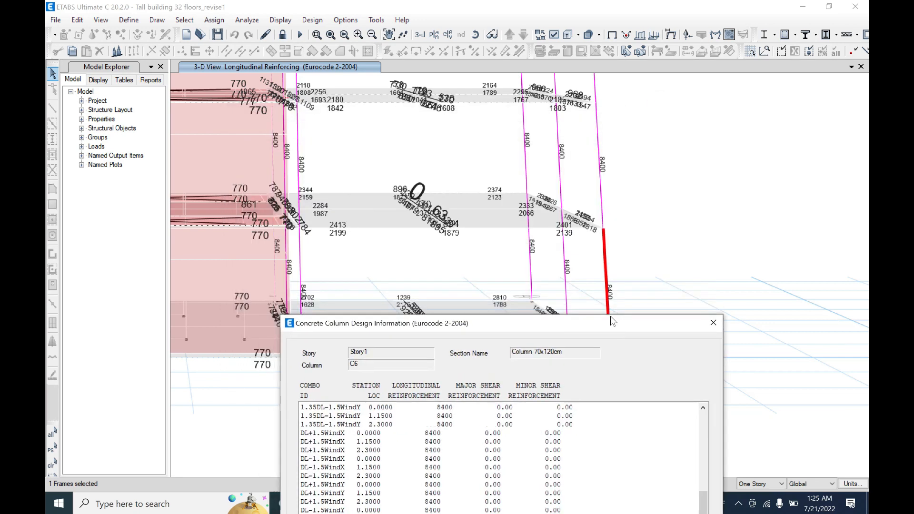
click(712, 322)
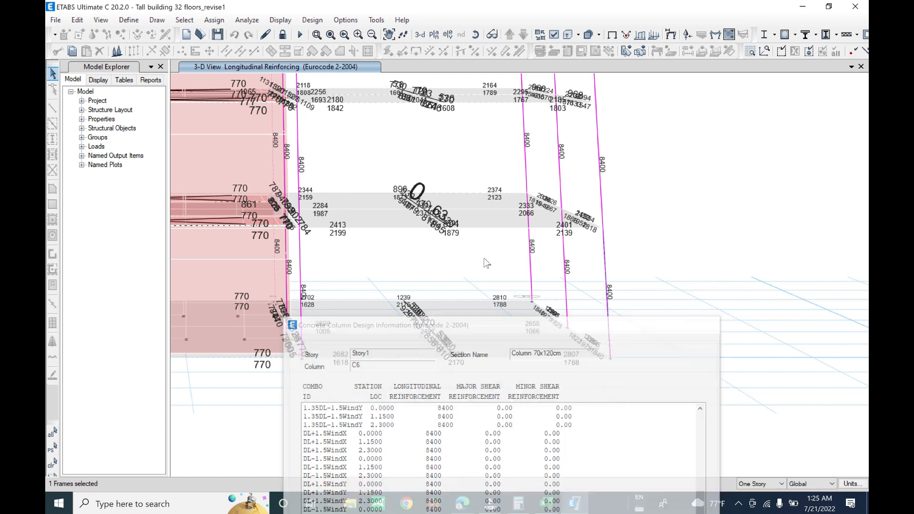
- Reopen the Story1 corner column's design information, compare it with the reinforcement value in the model, and close it
scroll(493, 257, down, 3)
scroll(492, 254, down, 6)
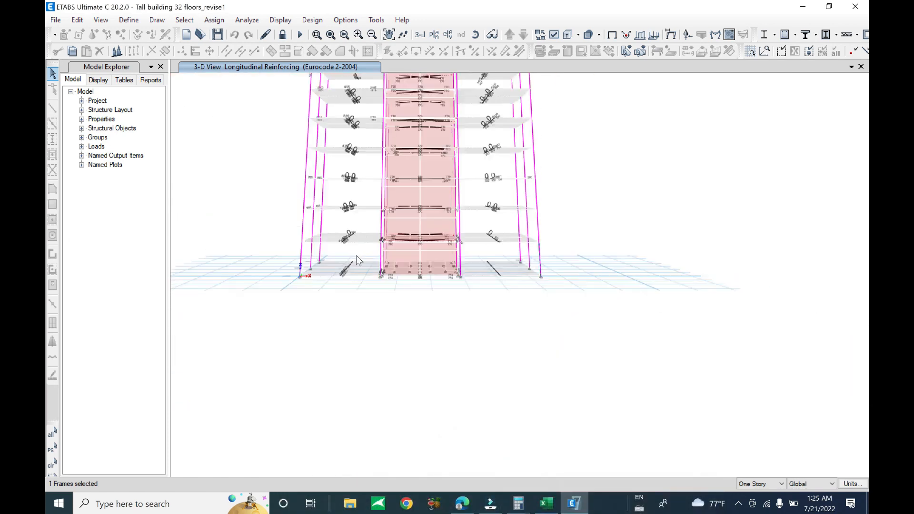
shift+middle_drag(438, 326, 439, 296)
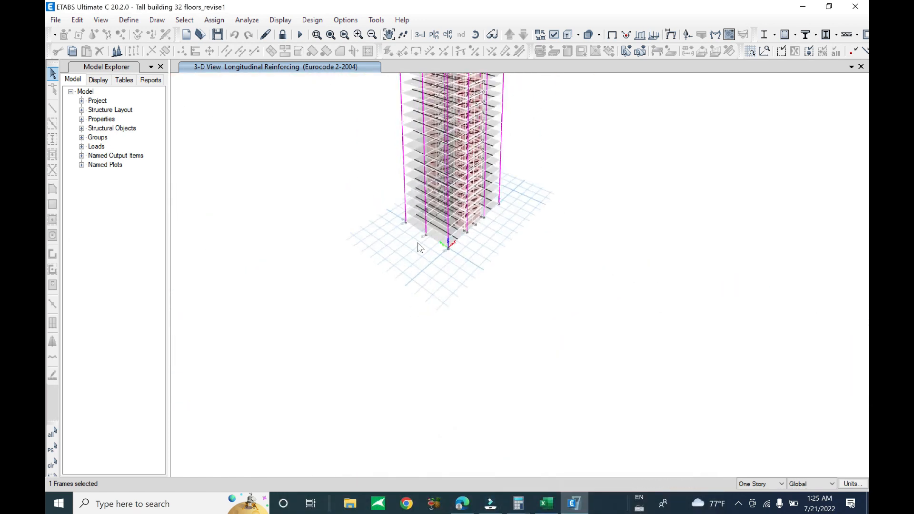
shift+middle_drag(569, 273, 522, 232)
scroll(523, 232, up, 4)
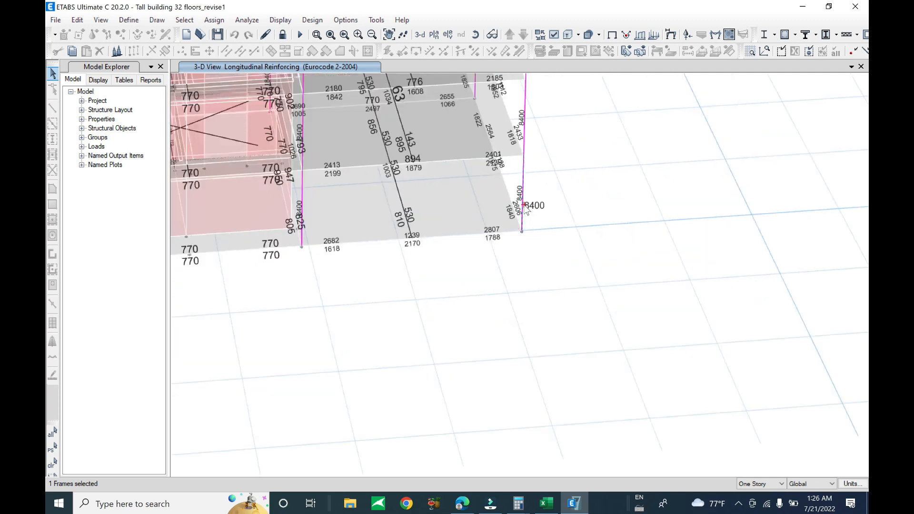
right_click(524, 213)
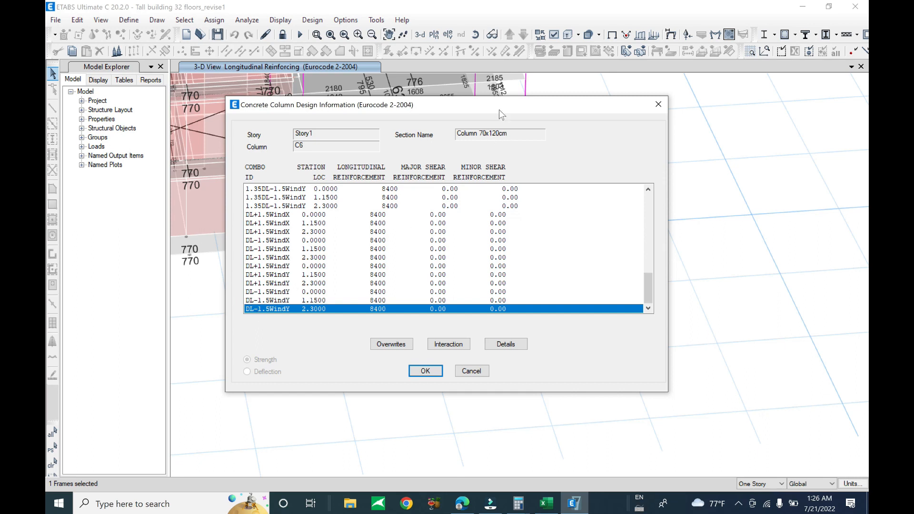
drag(499, 109, 477, 298)
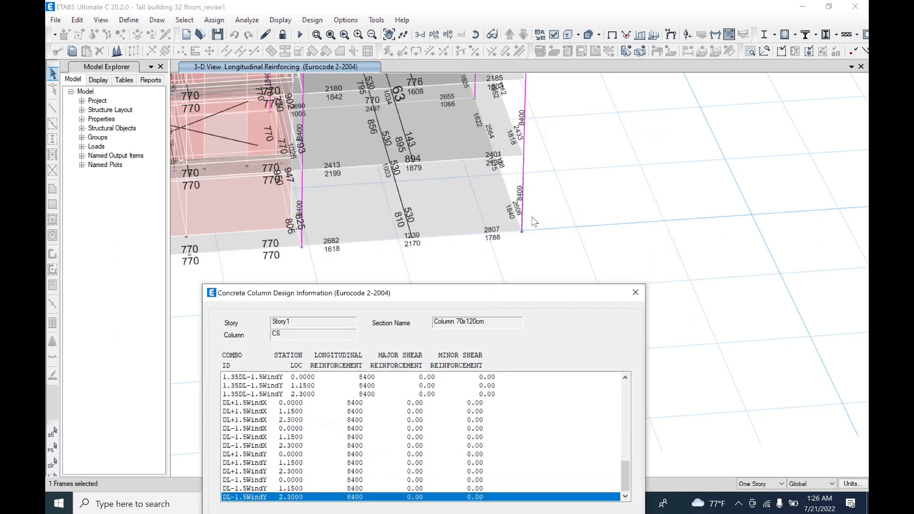
click(636, 293)
- Open the envelope design details of Story1 corner column C6 and maximize the report window
scroll(528, 237, down, 5)
shift+middle_drag(519, 257, 581, 202)
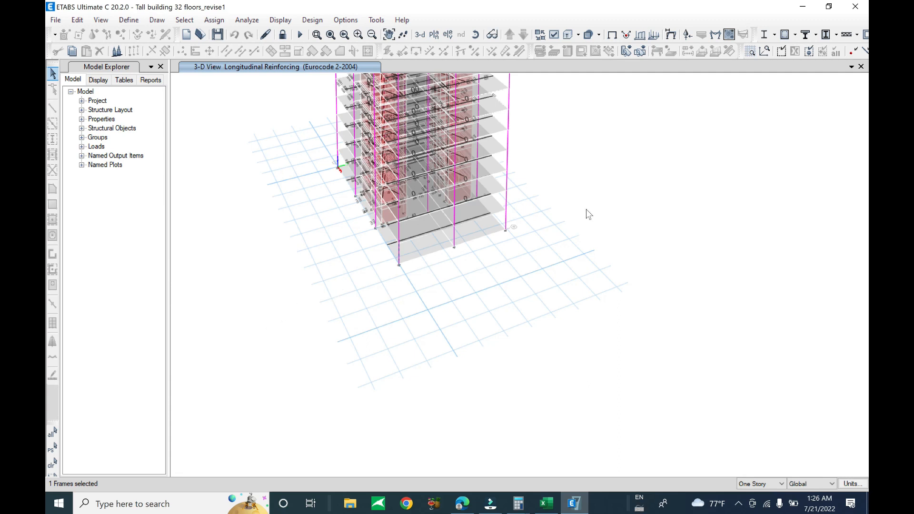
mouse_move(427, 254)
scroll(401, 261, up, 2)
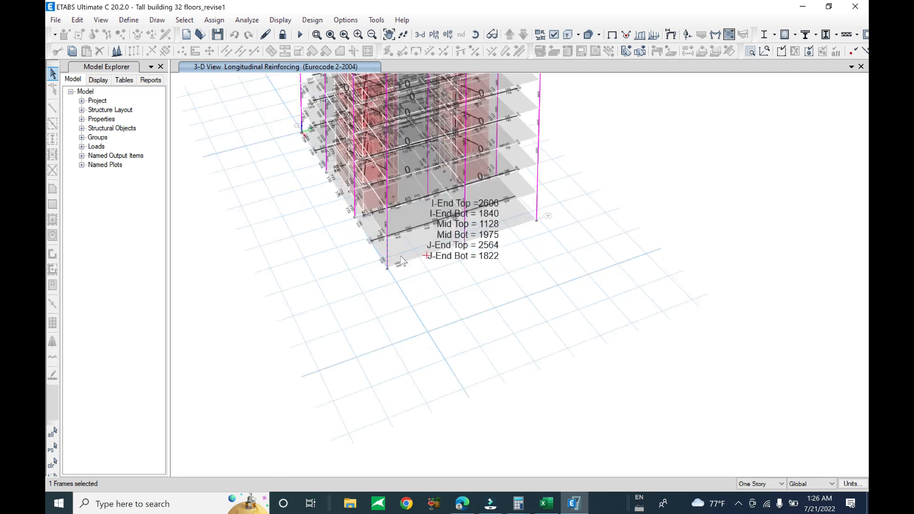
scroll(400, 261, up, 3)
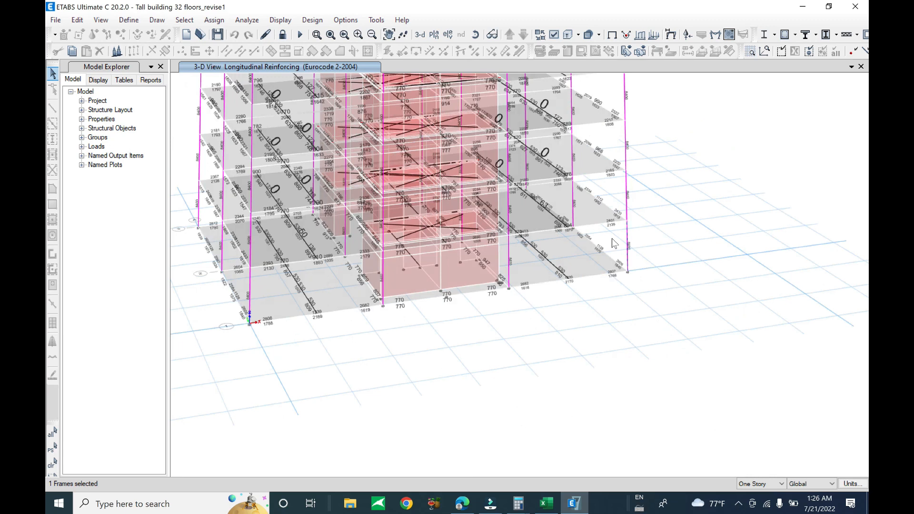
right_click(629, 246)
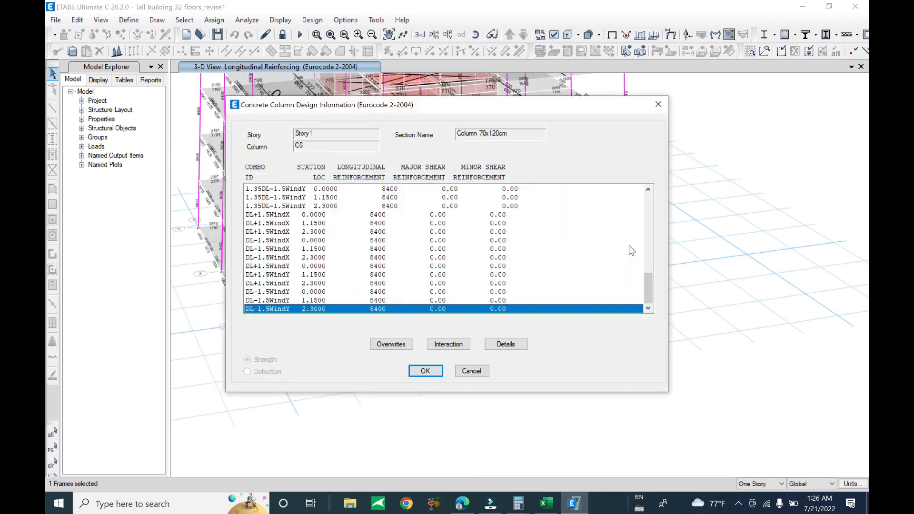
click(505, 343)
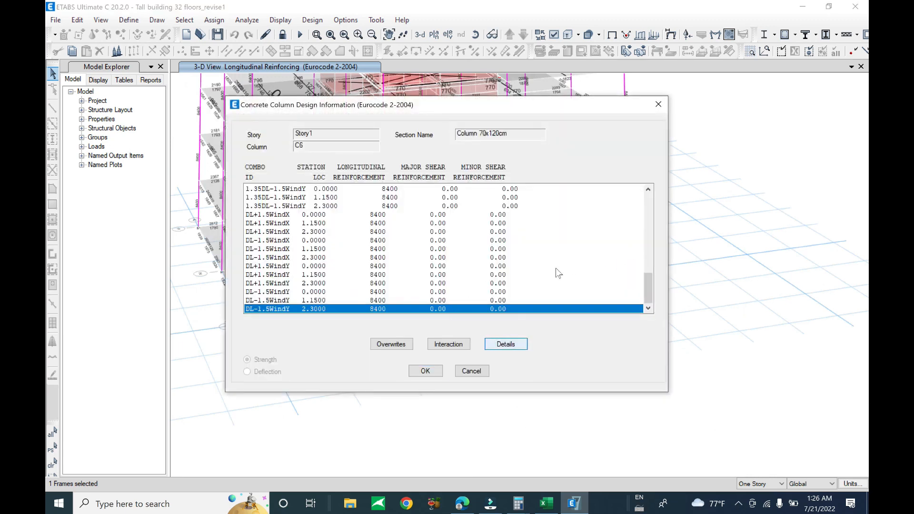
click(516, 345)
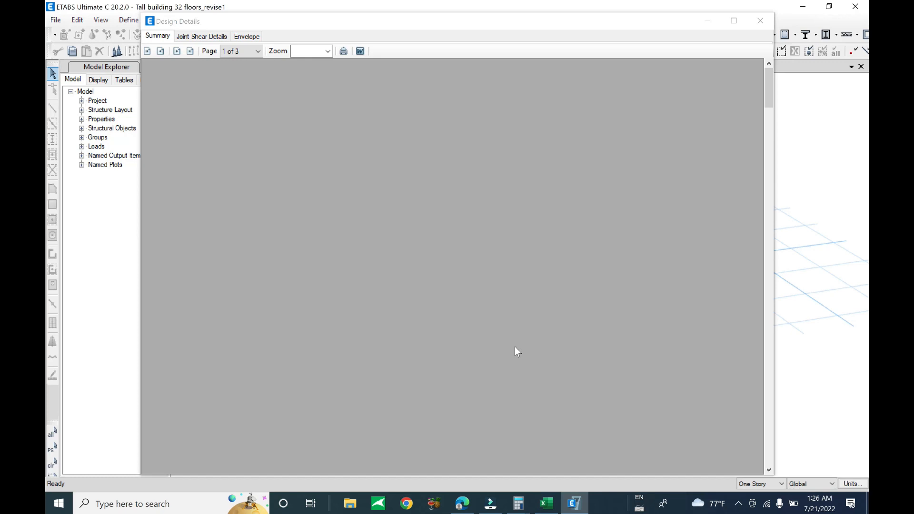
click(247, 36)
double_click(492, 21)
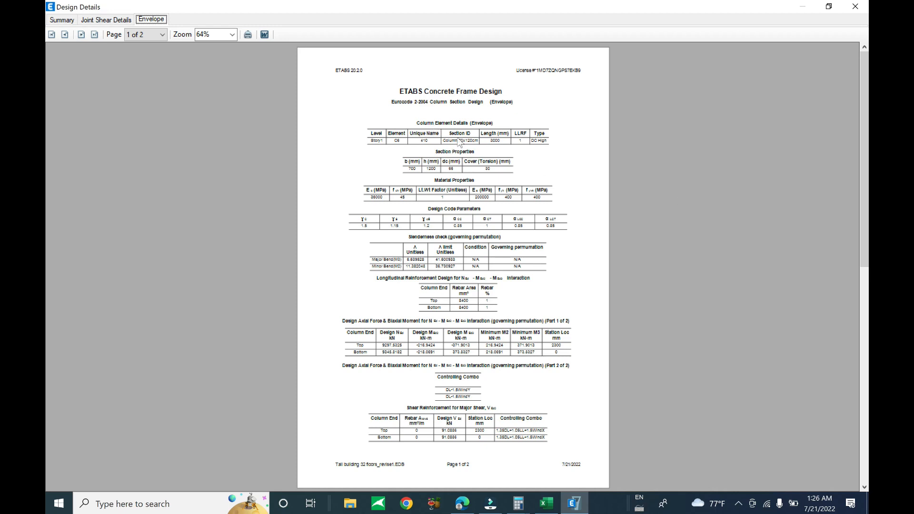
- Examine column C6's section and material properties, slenderness check, longitudinal reinforcement, design forces and controlling combinations on the envelope report's first page
ctrl+scroll(432, 117, up, 3)
ctrl+scroll(433, 114, up, 6)
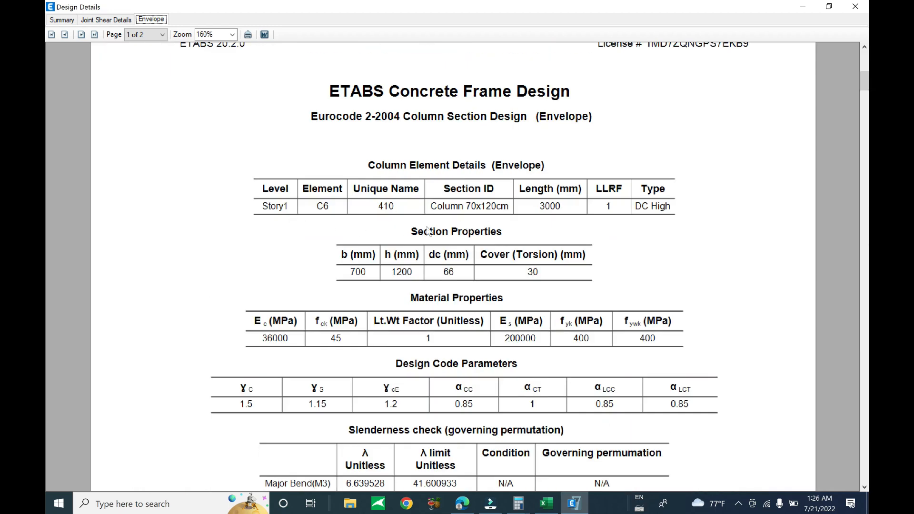
scroll(569, 223, down, 3)
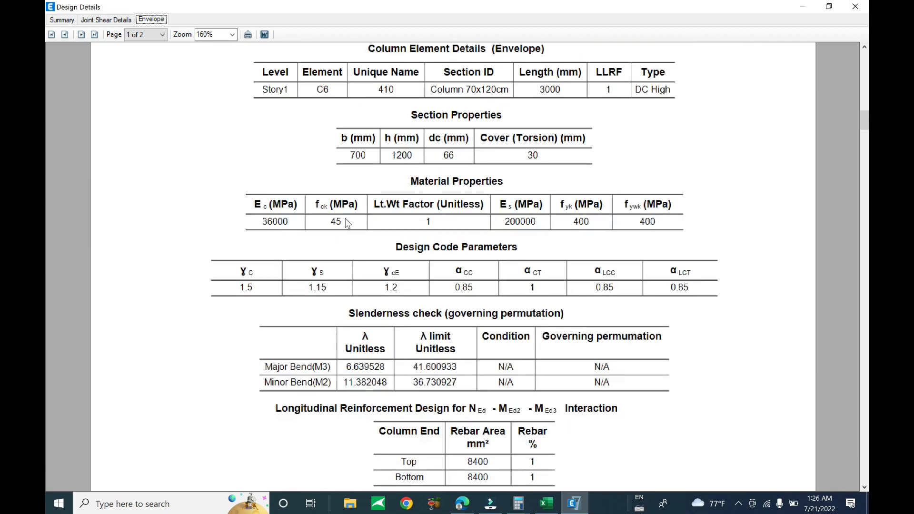
scroll(354, 262, down, 6)
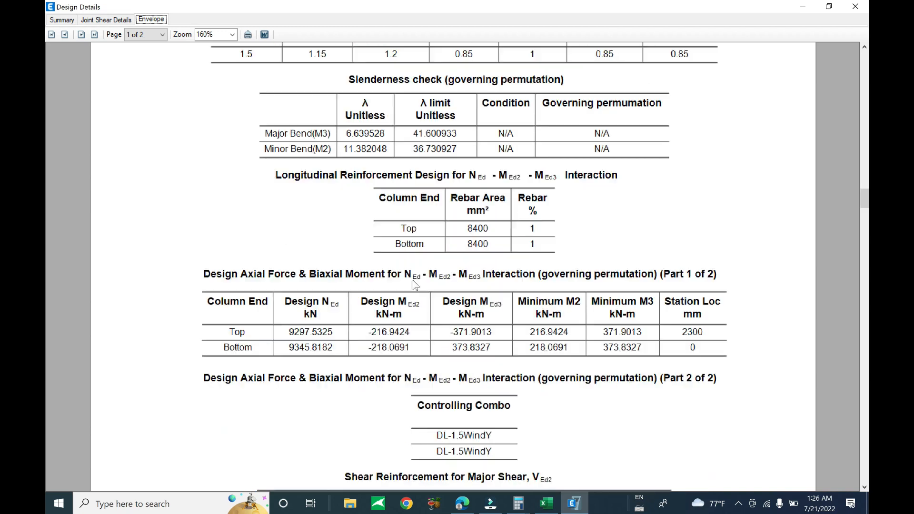
scroll(472, 324, down, 2)
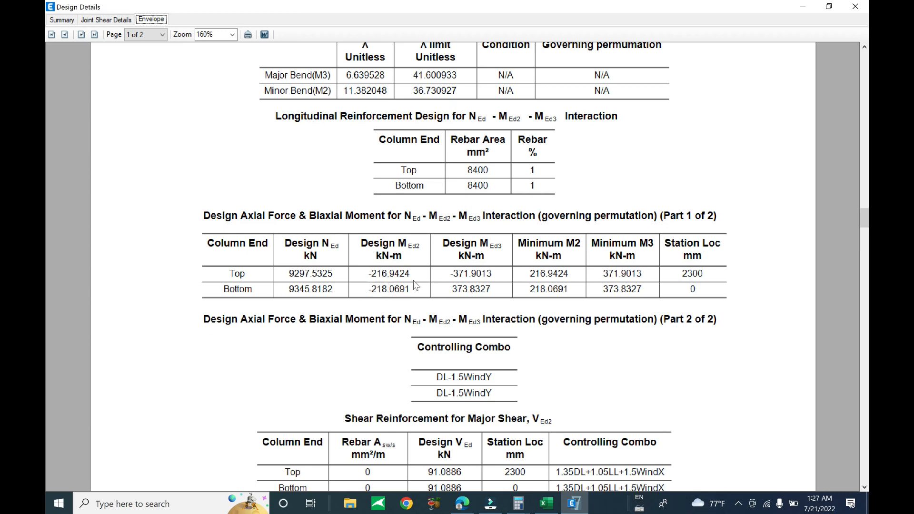
scroll(546, 306, down, 3)
scroll(567, 305, up, 1)
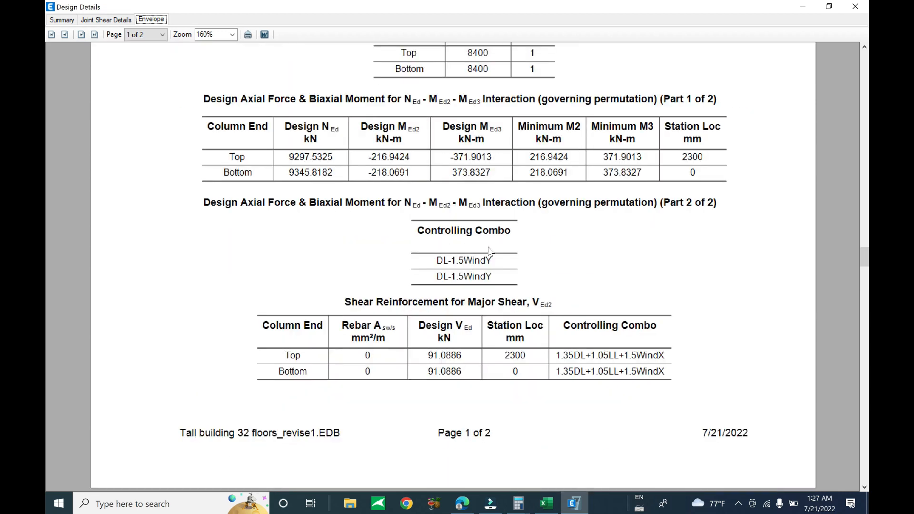
scroll(516, 354, down, 3)
scroll(521, 362, up, 3)
- Review the minor shear reinforcement, first-order moments and major bending M3 permutation details on the report's second page
scroll(687, 379, down, 5)
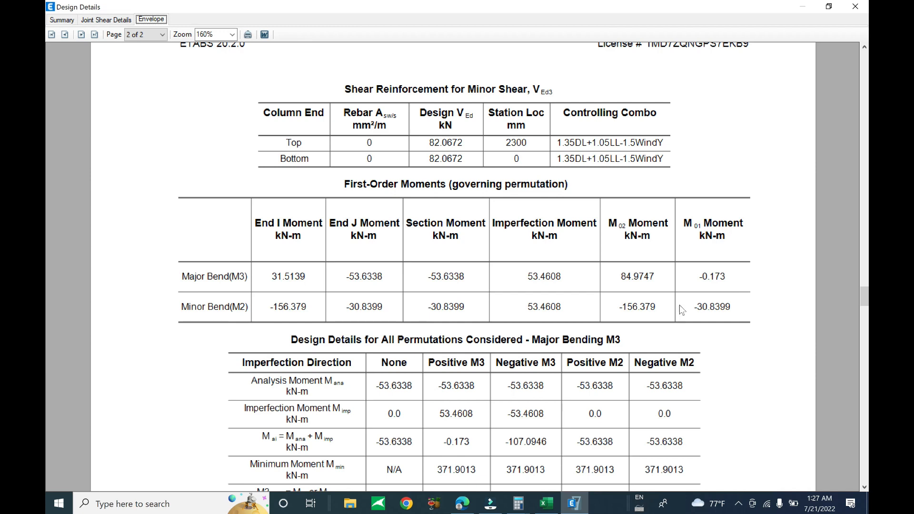
scroll(694, 302, down, 3)
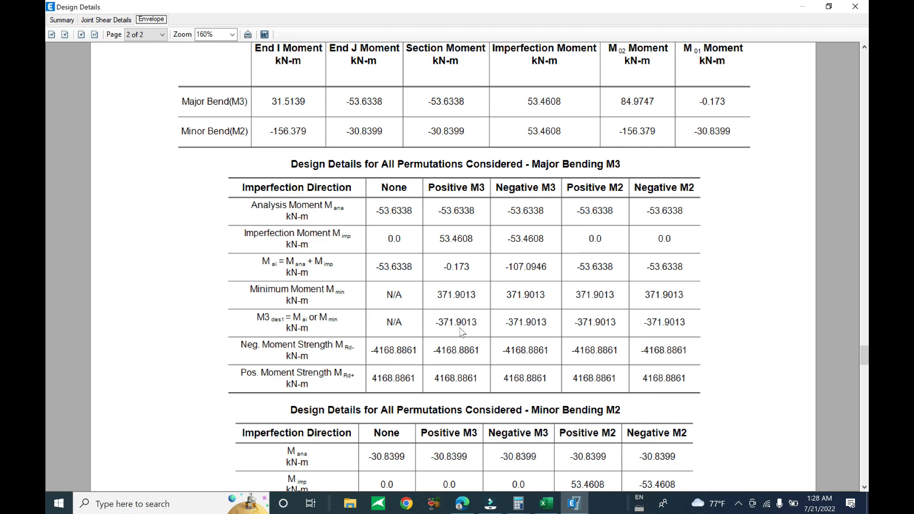
click(856, 451)
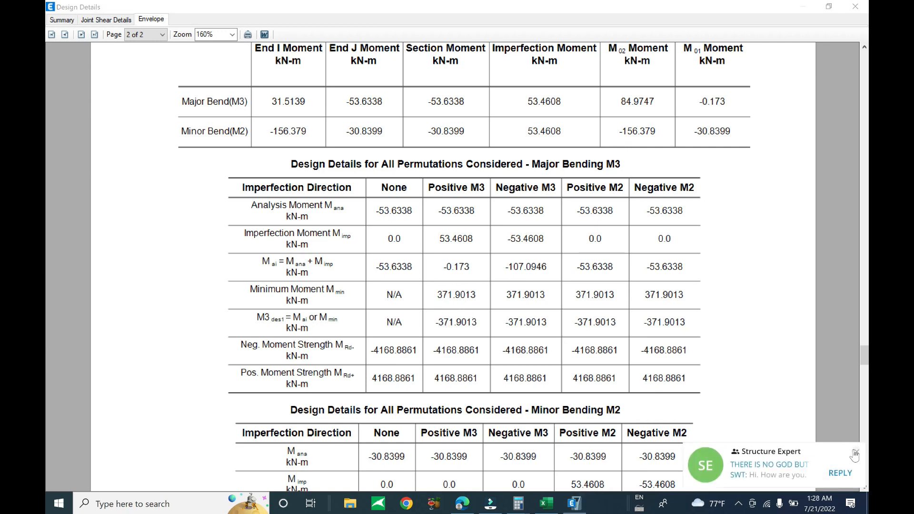
scroll(477, 336, down, 2)
scroll(480, 317, up, 1)
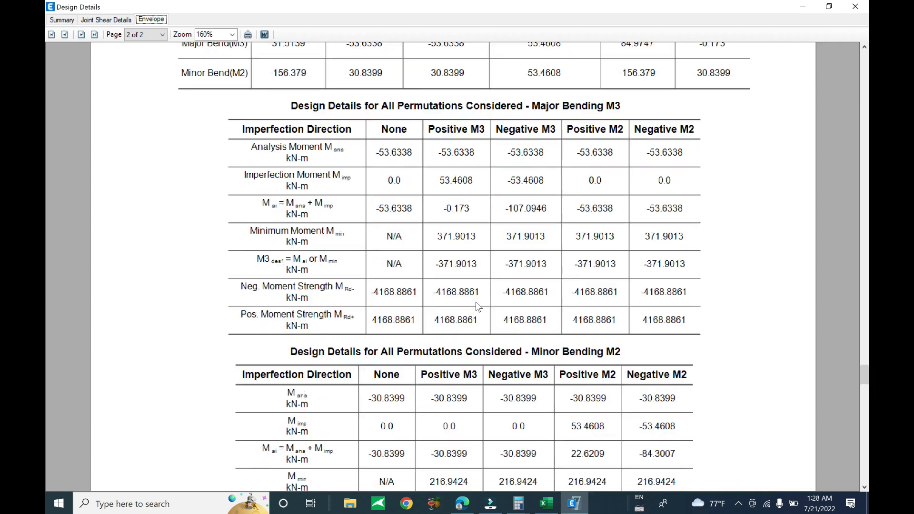
scroll(478, 307, down, 2)
scroll(496, 328, up, 1)
- Recheck the design forces and the D/C PMM ratios of column C6, and close the report and the column design information
scroll(496, 327, up, 12)
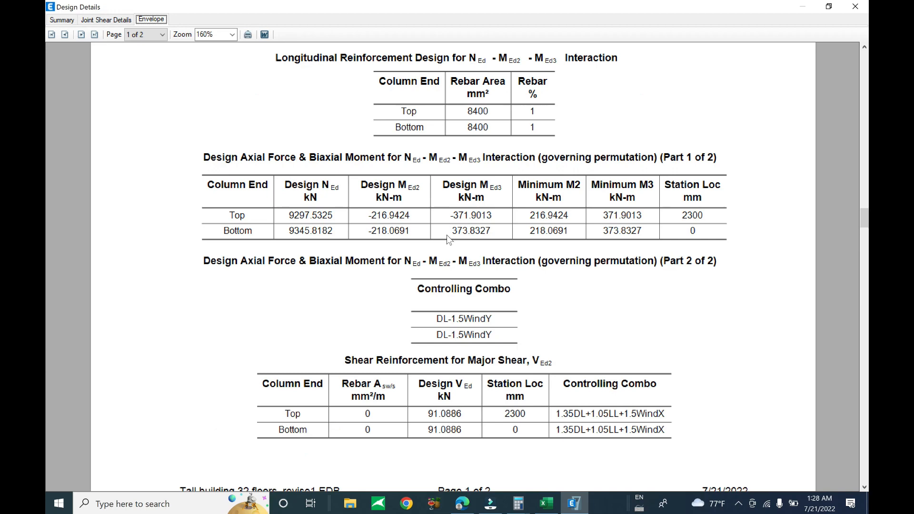
scroll(446, 235, up, 5)
scroll(476, 286, down, 15)
scroll(490, 310, down, 6)
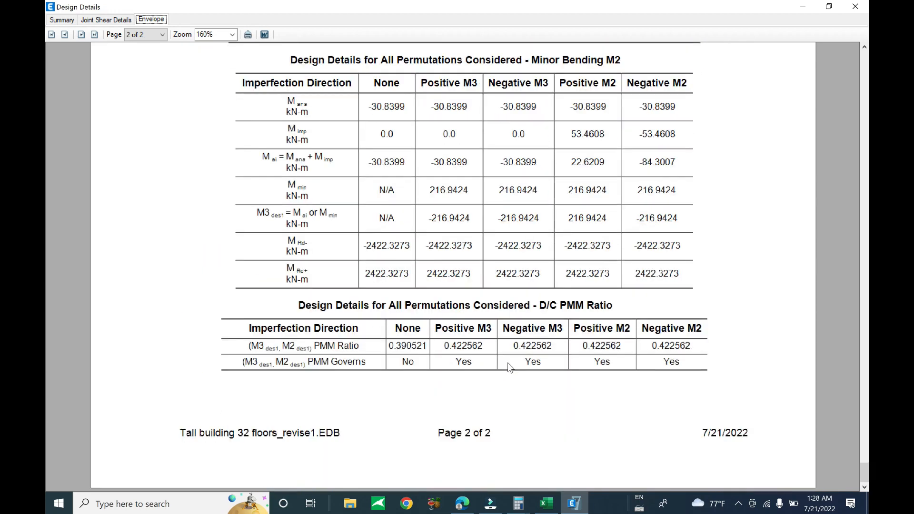
scroll(481, 267, up, 3)
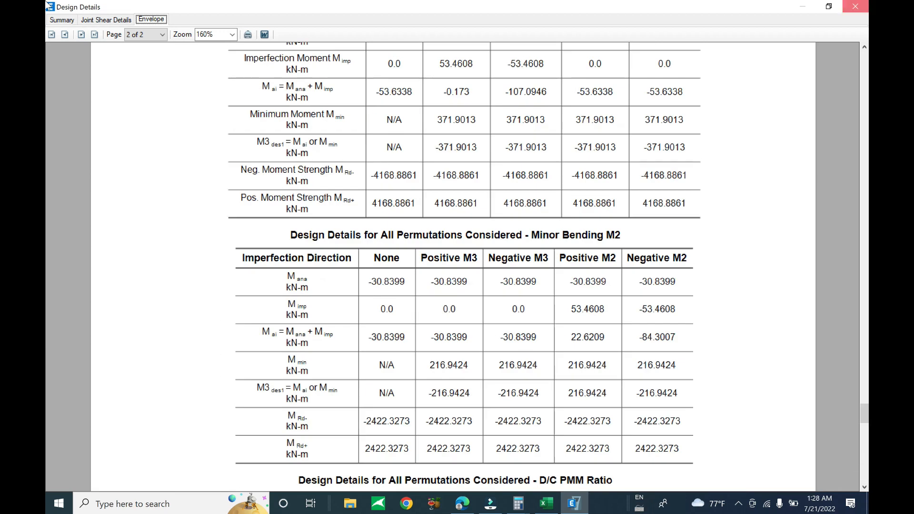
click(855, 5)
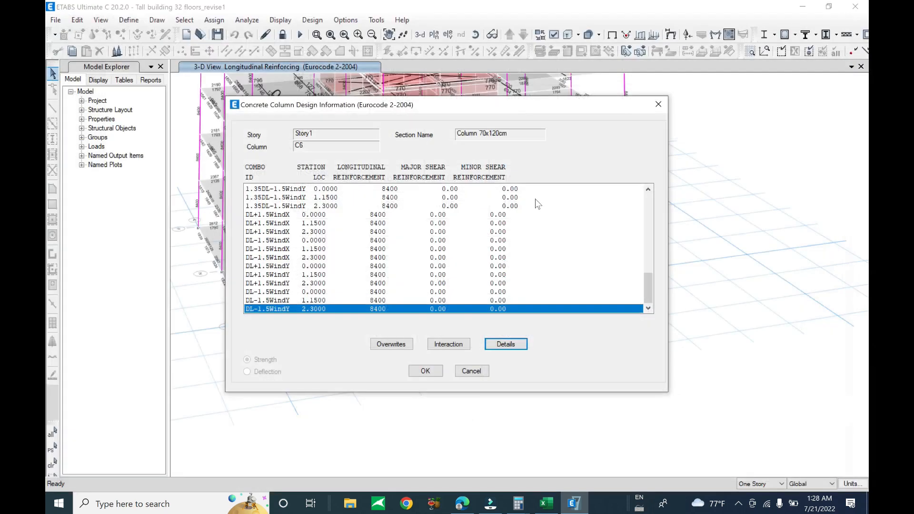
click(425, 371)
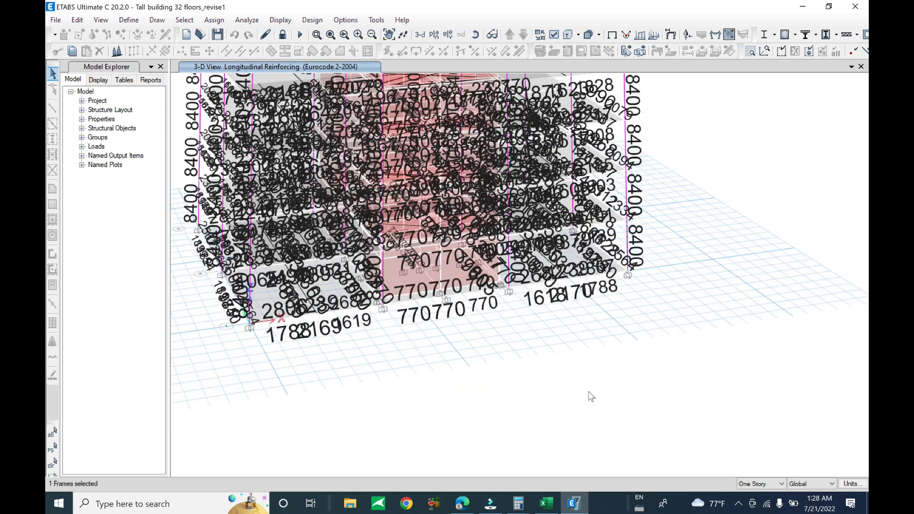
- Open the selection of tables for display and clear the Structure Output tables under Analysis Results
scroll(590, 397, down, 4)
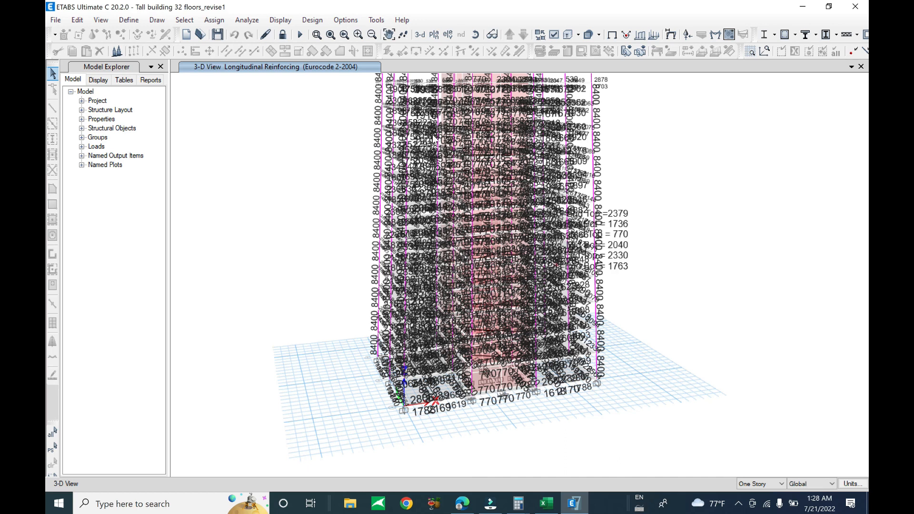
click(246, 22)
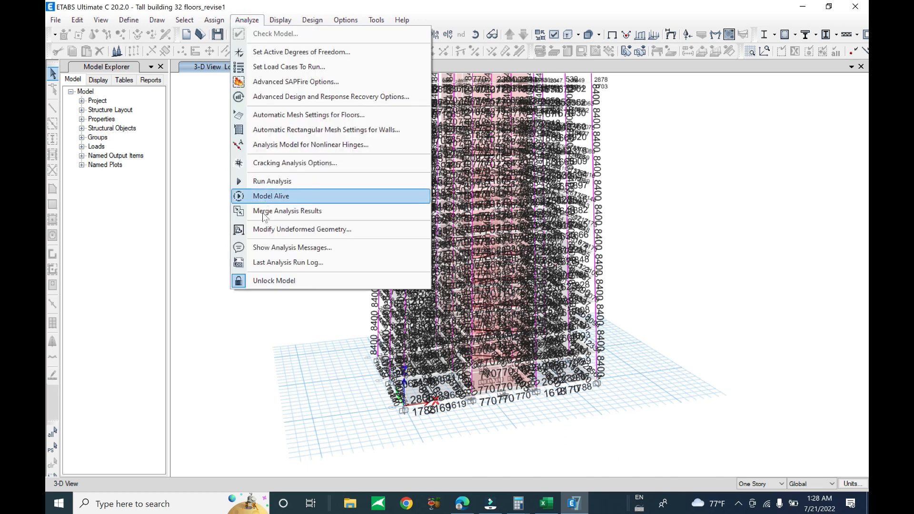
click(286, 23)
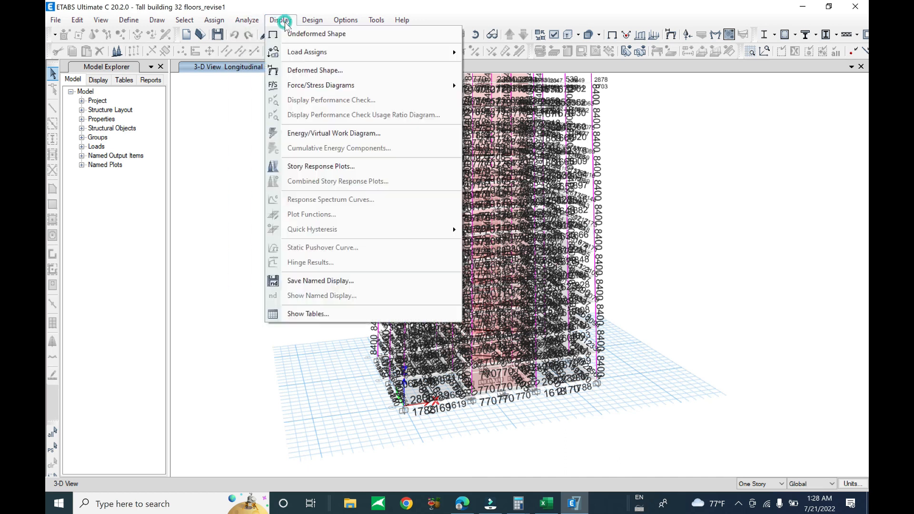
click(308, 314)
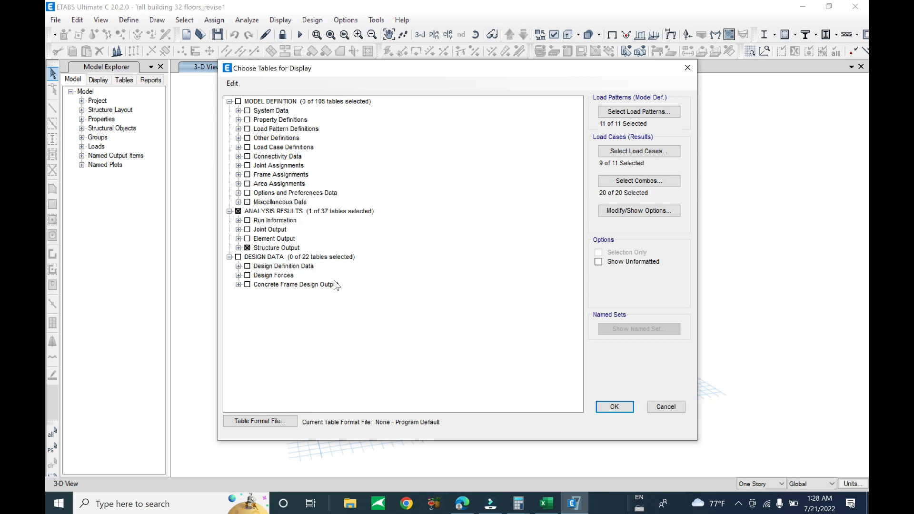
click(247, 247)
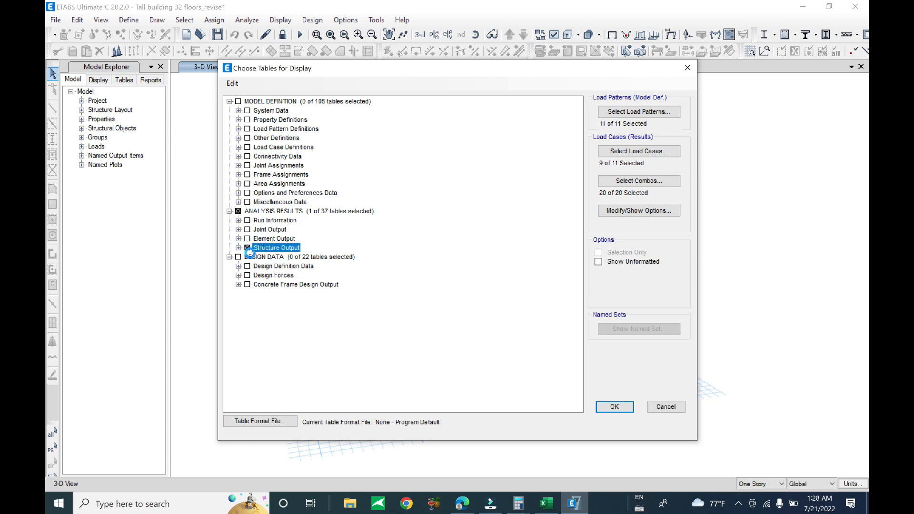
click(247, 248)
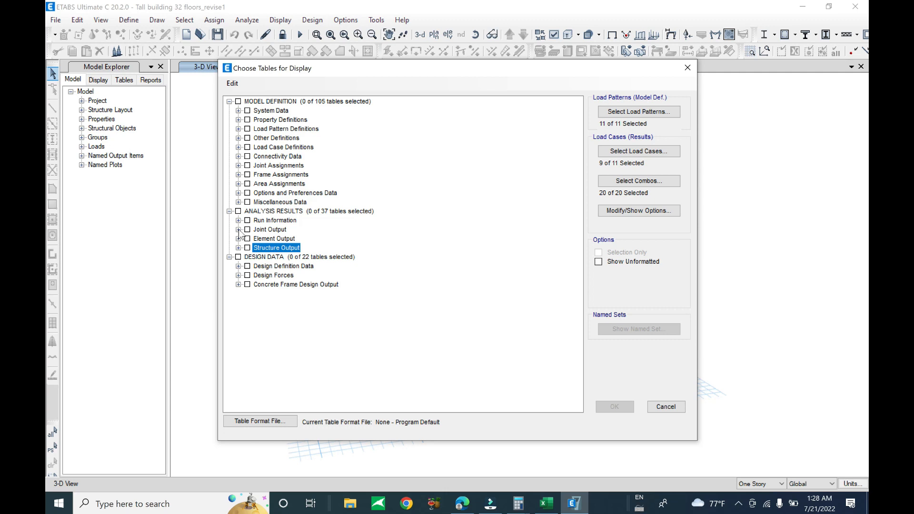
- Look through the Run Information, Joint Output and Element Output table groups and collapse each one again
click(238, 221)
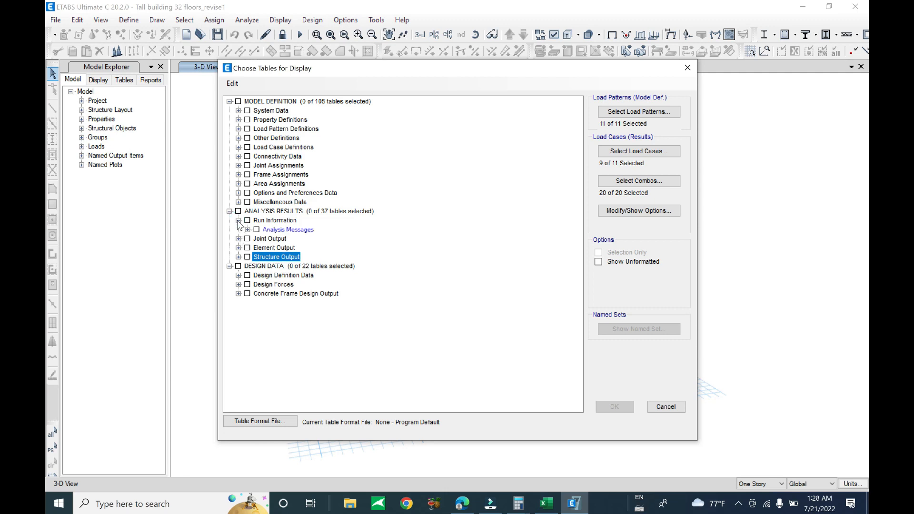
click(238, 221)
click(238, 229)
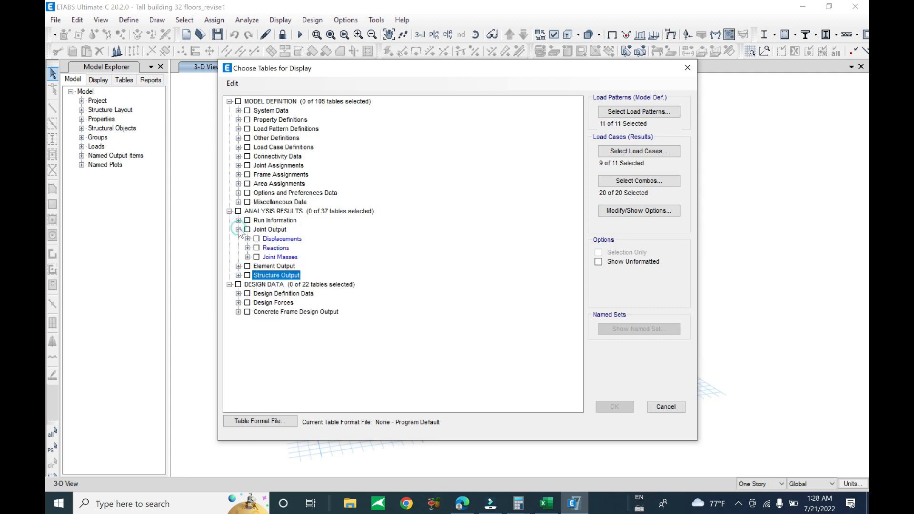
click(238, 229)
click(238, 238)
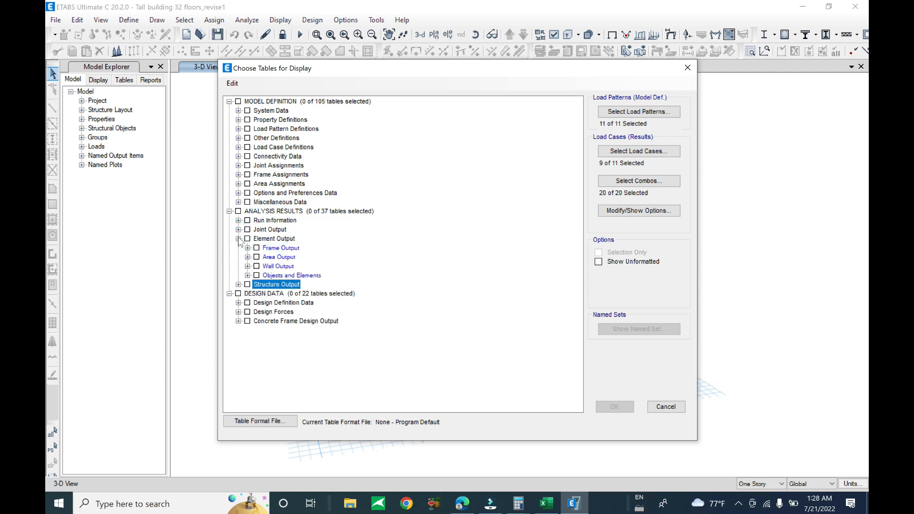
click(238, 238)
- Display the Modal Periods And Frequencies table from the Modal Information of the Structure Output results
click(238, 248)
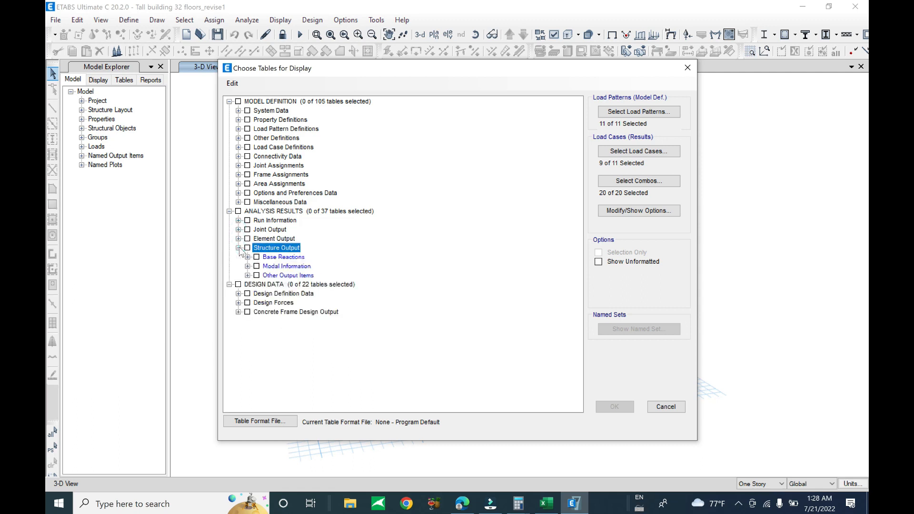
click(247, 266)
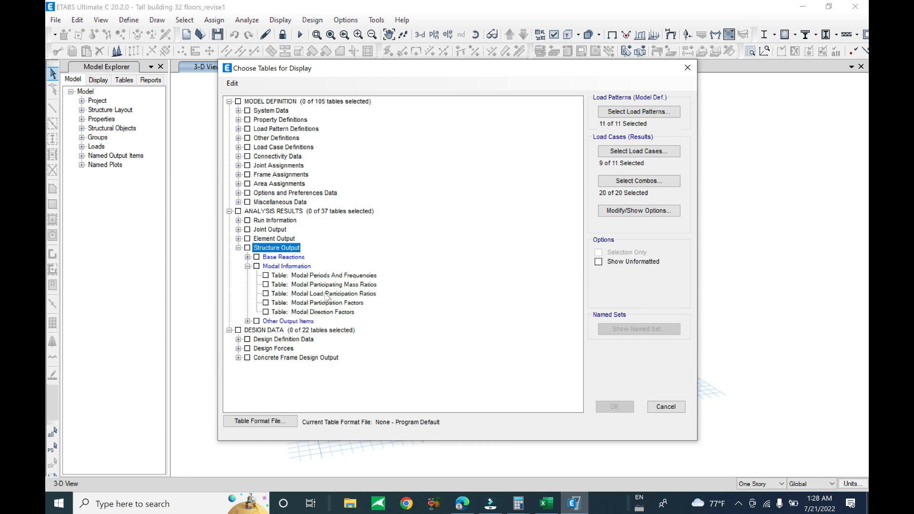
click(321, 276)
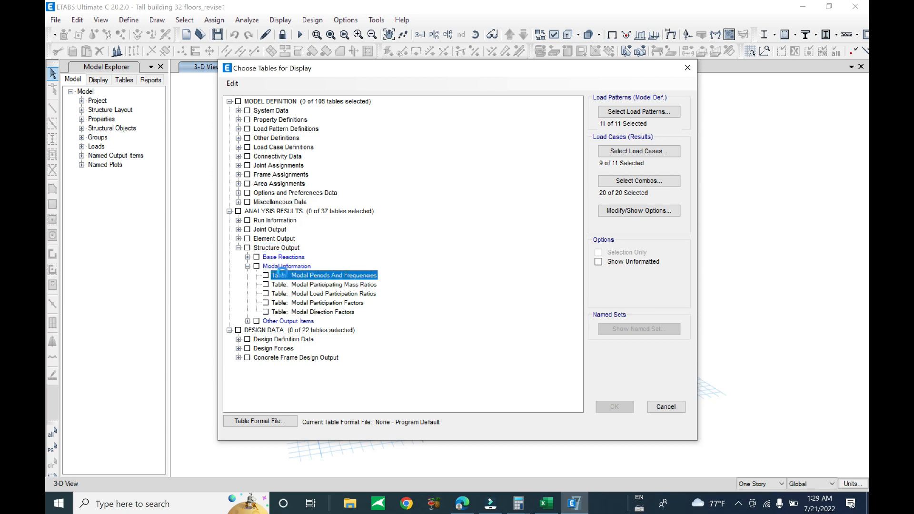
click(266, 275)
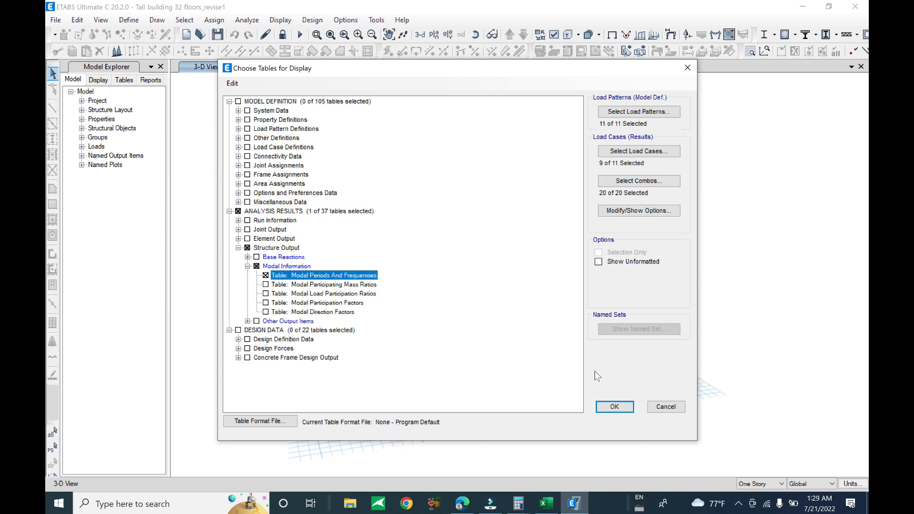
click(615, 406)
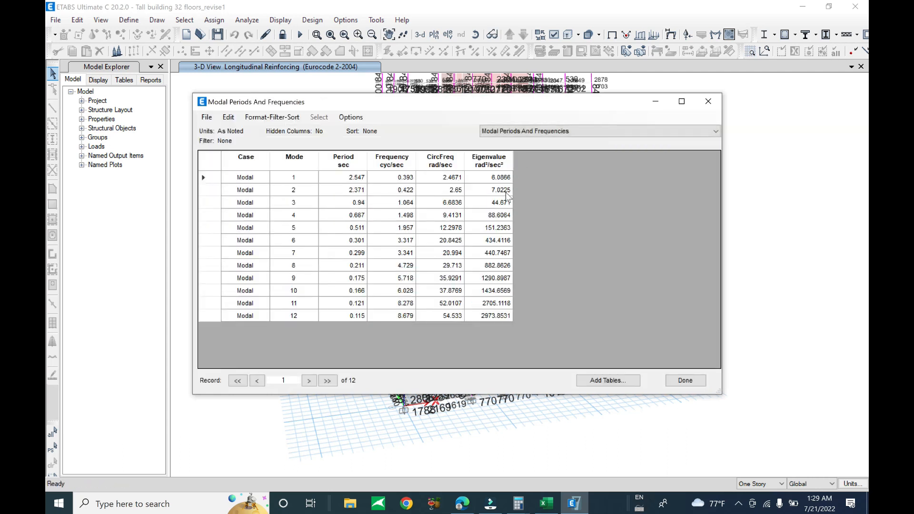
- Examine the frequencies of modes 1 and 2 and the first mode's circular frequency and eigenvalue, and close the modal table
click(400, 179)
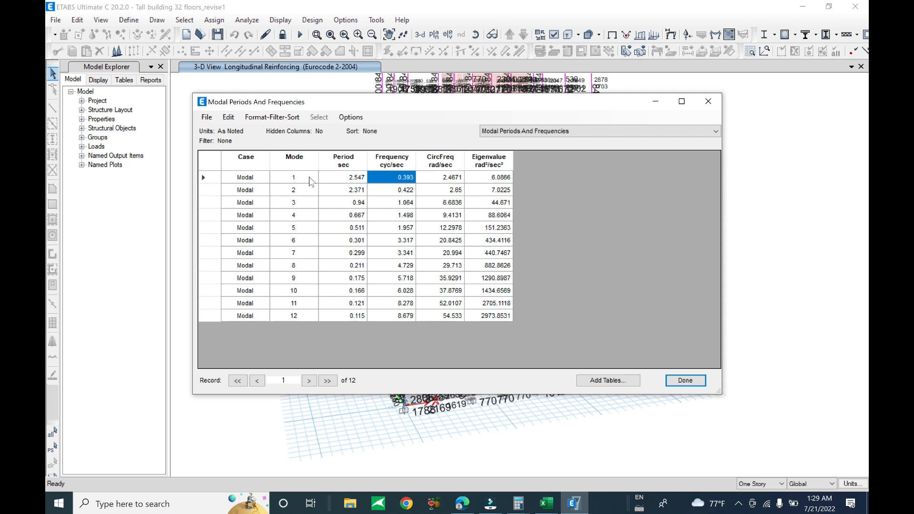
click(403, 192)
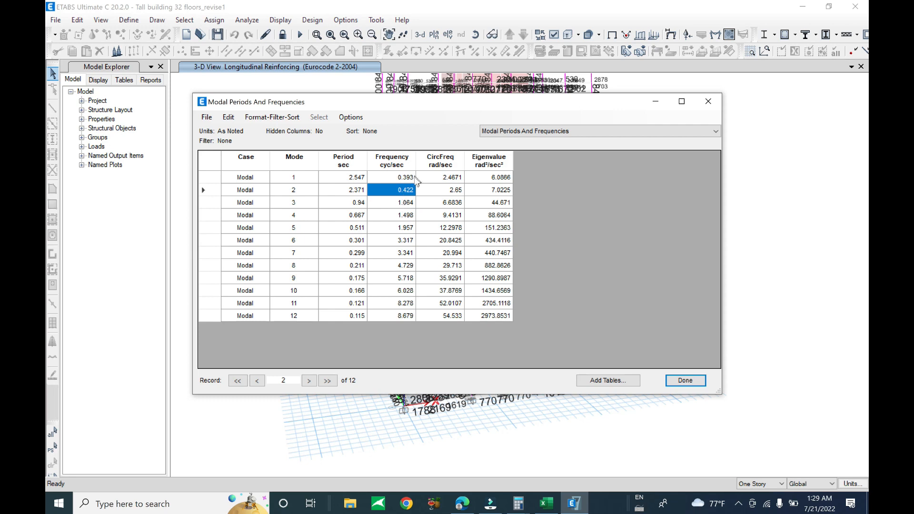
drag(439, 102, 735, 189)
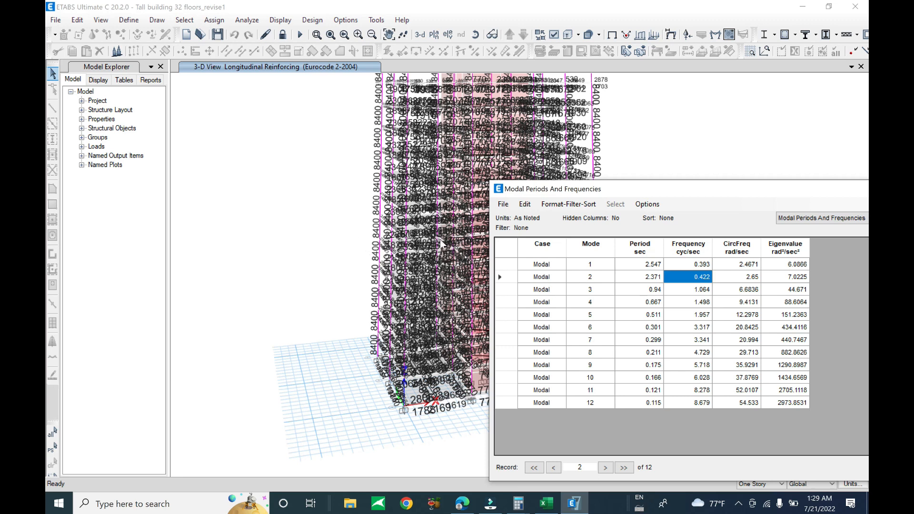
drag(676, 195, 477, 177)
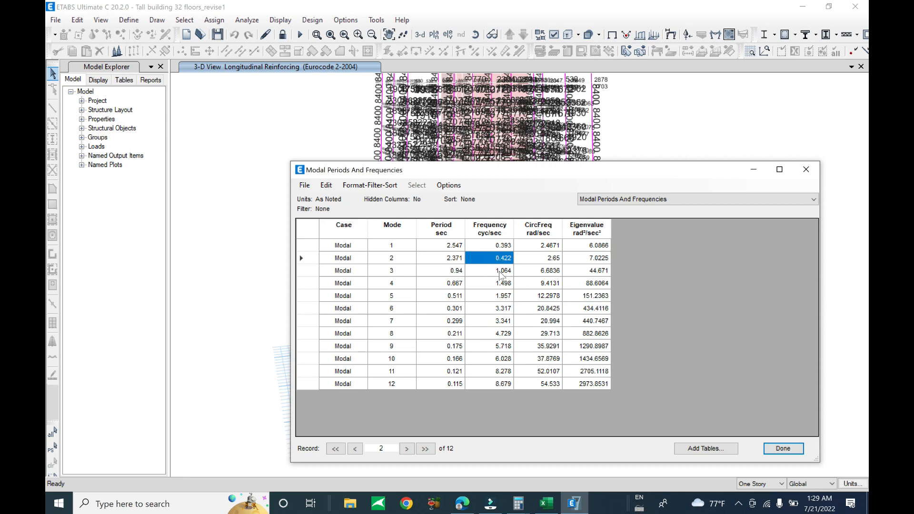
click(591, 247)
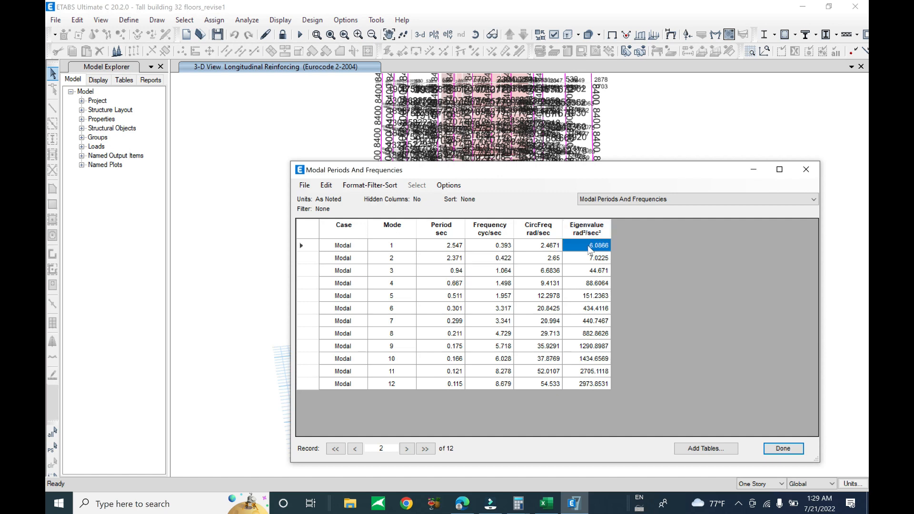
click(539, 250)
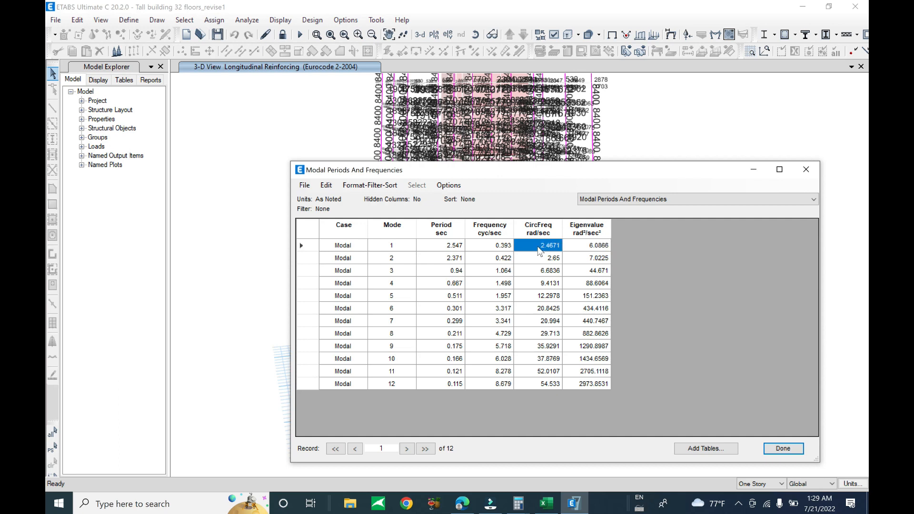
click(490, 248)
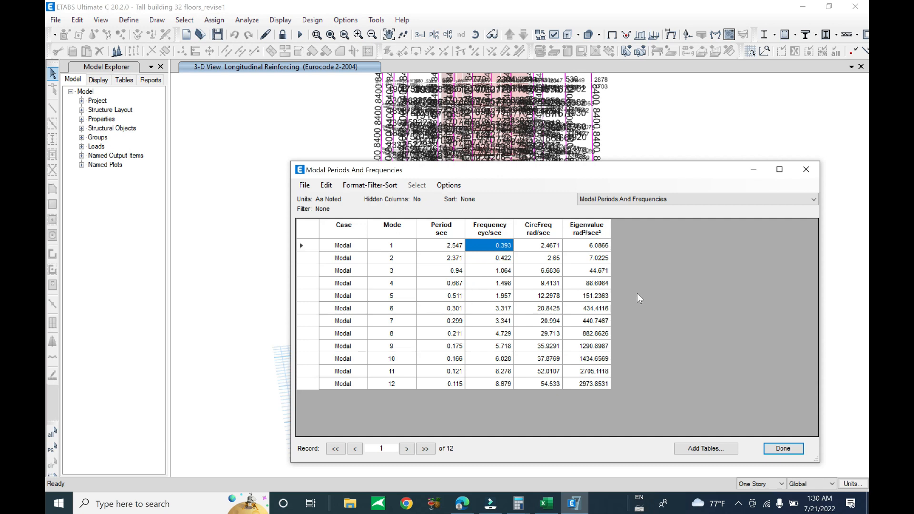
click(781, 450)
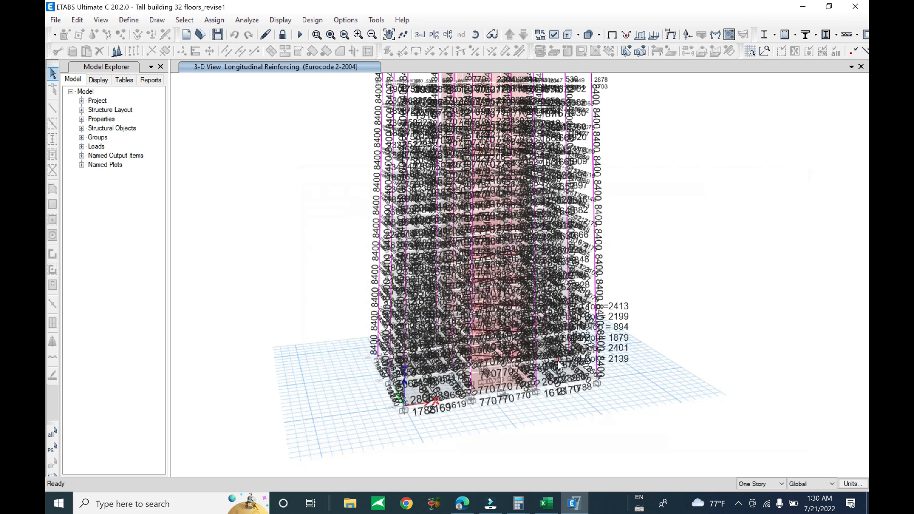
- Examine the longitudinal reinforcement display of the whole tower in the 3-D view, from the base to the top storeys
scroll(619, 285, down, 6)
scroll(617, 288, up, 4)
shift+middle_drag(600, 343, 633, 433)
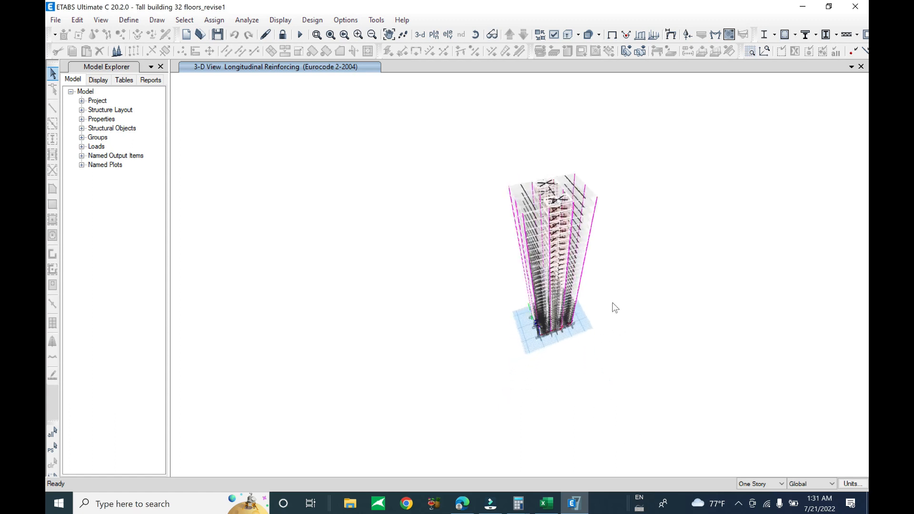
scroll(612, 303, up, 2)
scroll(597, 295, up, 2)
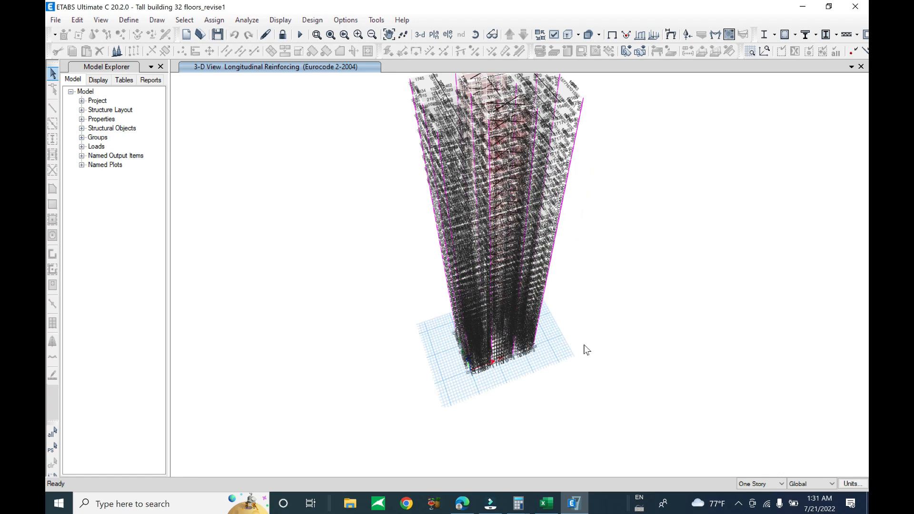
scroll(583, 284, up, 2)
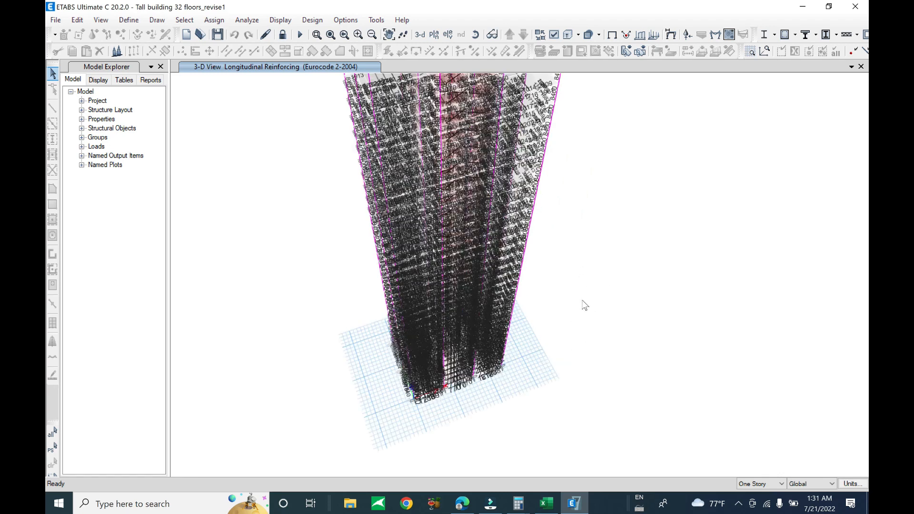
scroll(582, 301, up, 2)
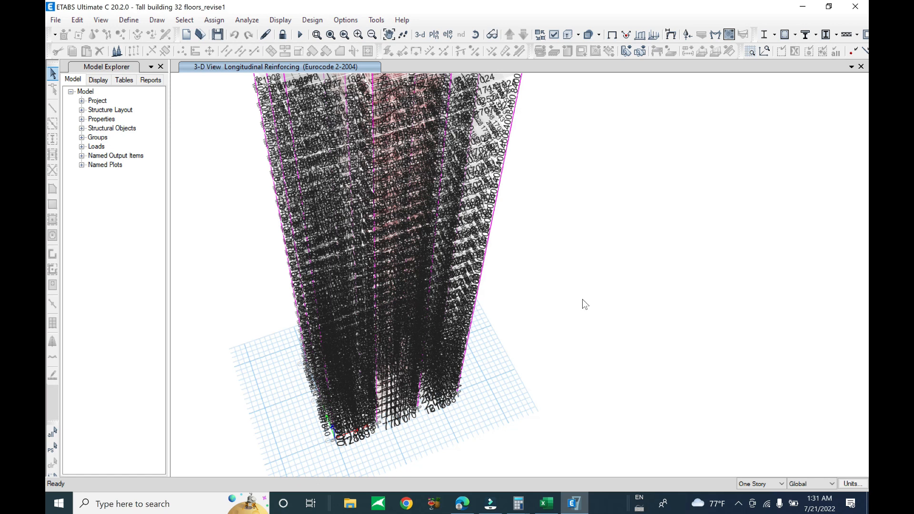
middle_drag(581, 298, 555, 323)
middle_drag(480, 132, 478, 216)
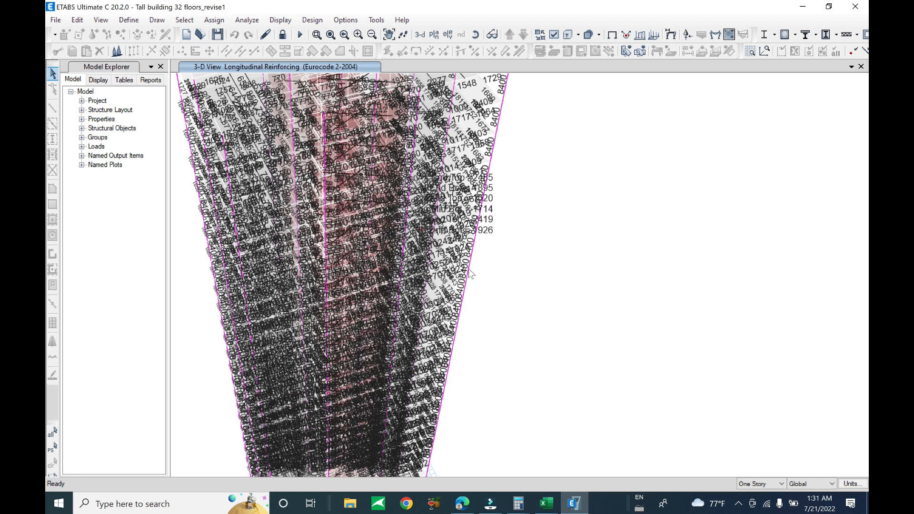
scroll(595, 286, down, 2)
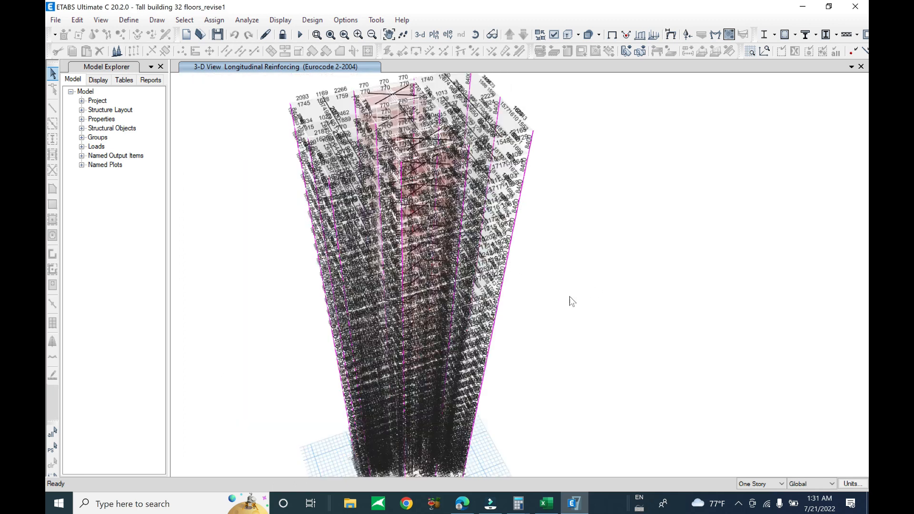
scroll(527, 338, down, 1)
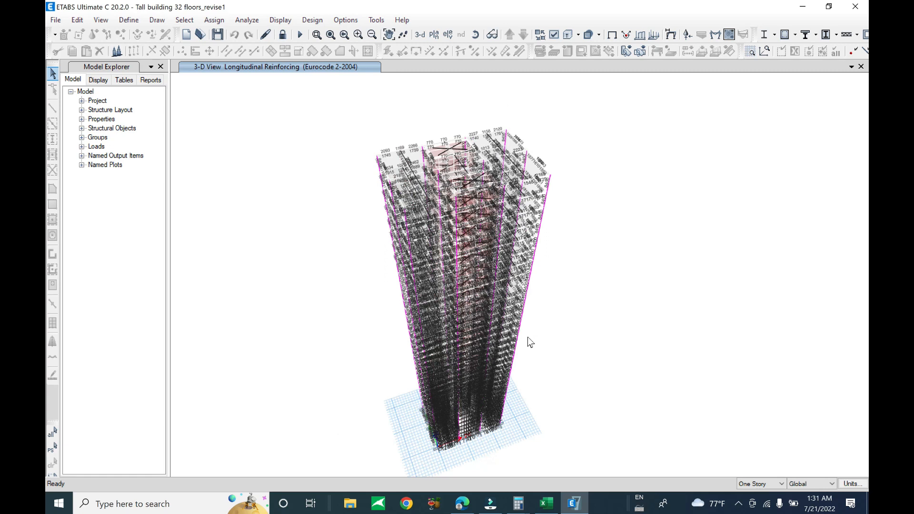
scroll(430, 158, down, 1)
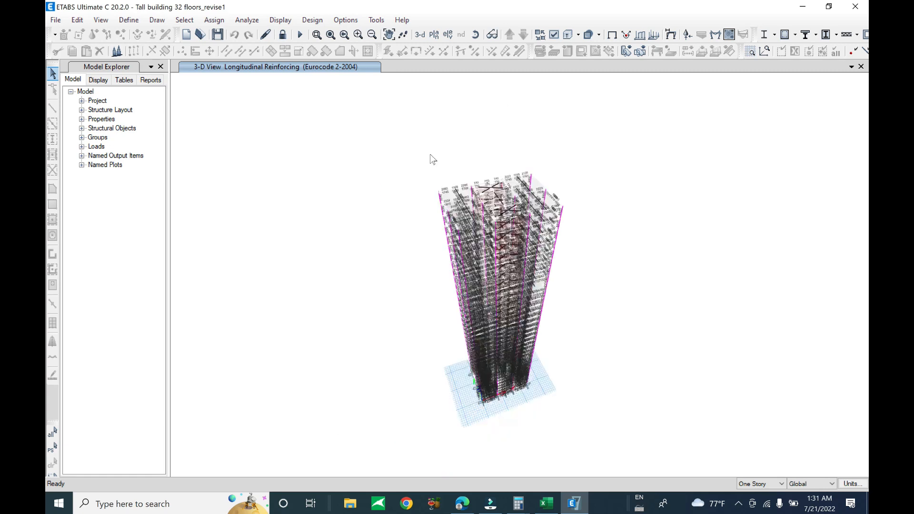
scroll(575, 281, down, 1)
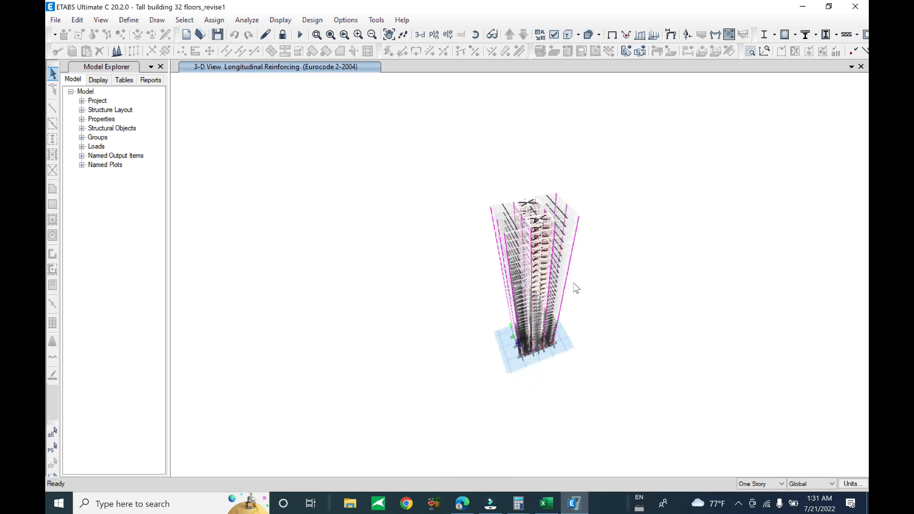
scroll(575, 288, up, 1)
scroll(607, 263, up, 1)
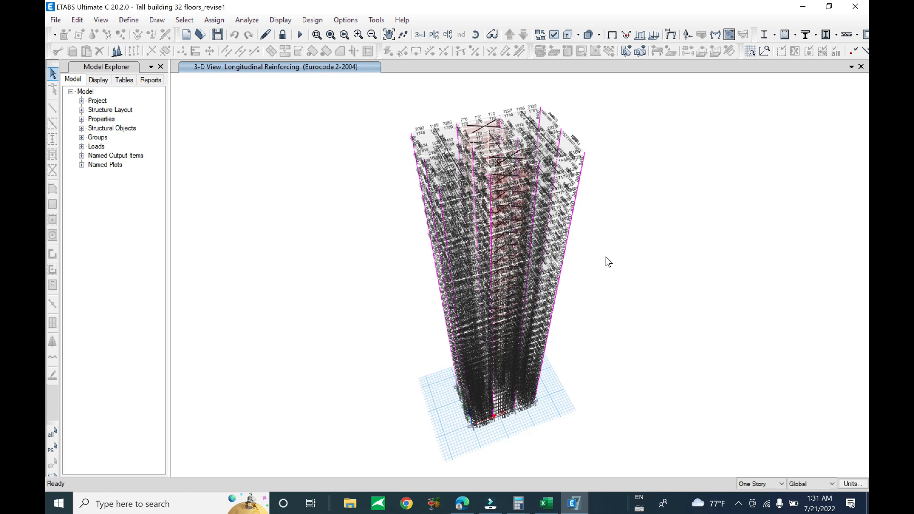
scroll(607, 262, up, 1)
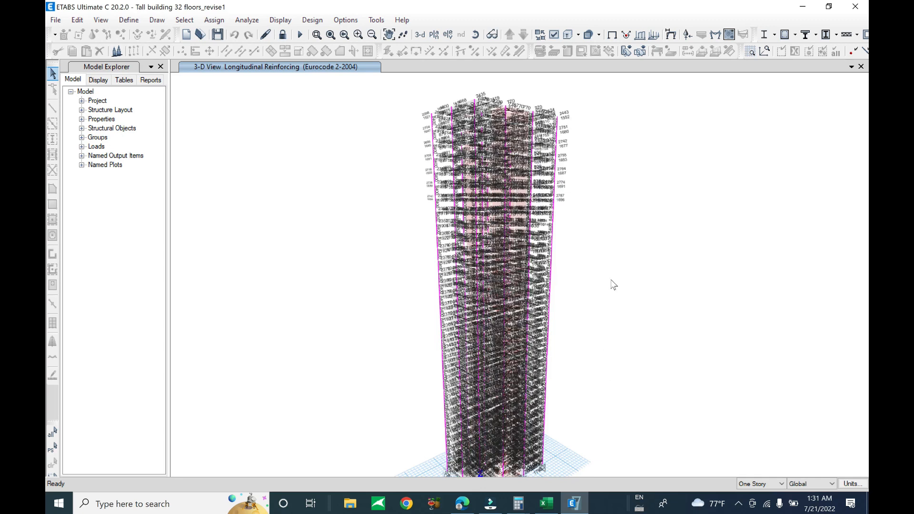
- Inspect the beam reinforcement areas around the lower storeys and supports of the tower, and return to an overall view
scroll(586, 400, down, 1)
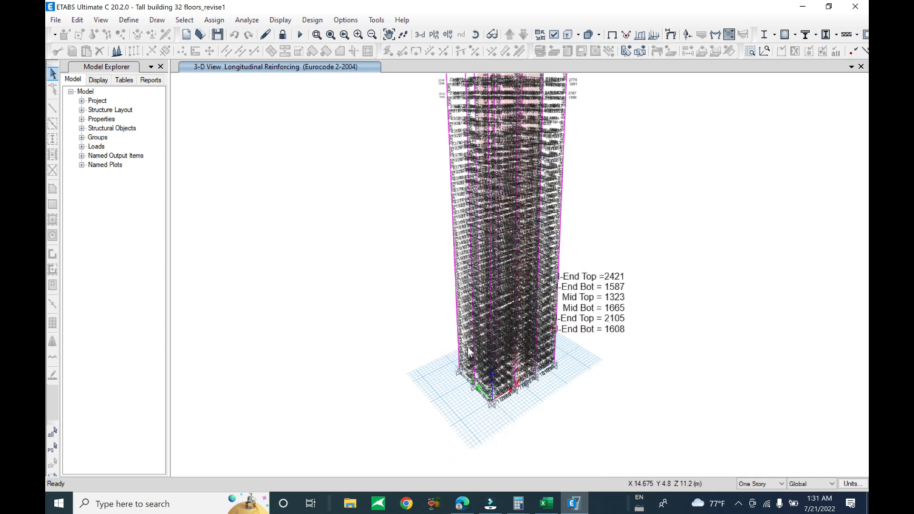
mouse_move(565, 367)
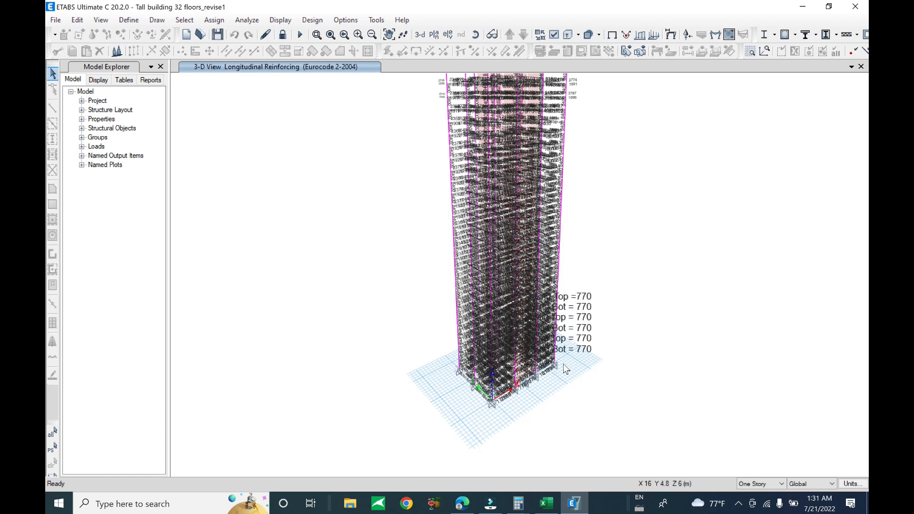
scroll(567, 368, up, 1)
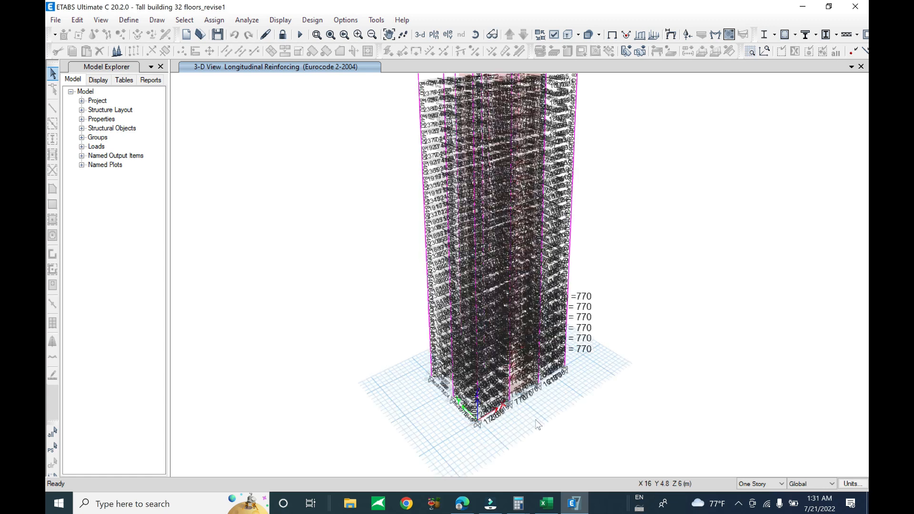
scroll(539, 425, up, 1)
scroll(538, 425, down, 1)
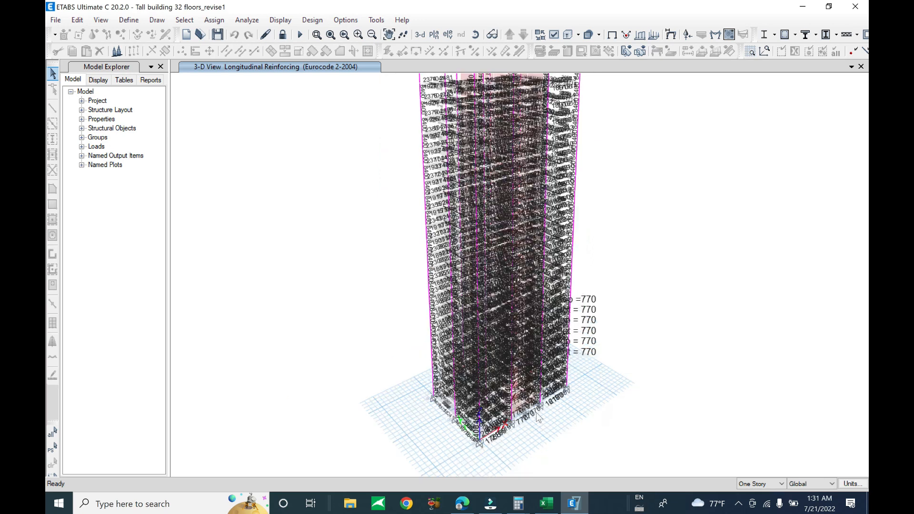
scroll(517, 421, down, 2)
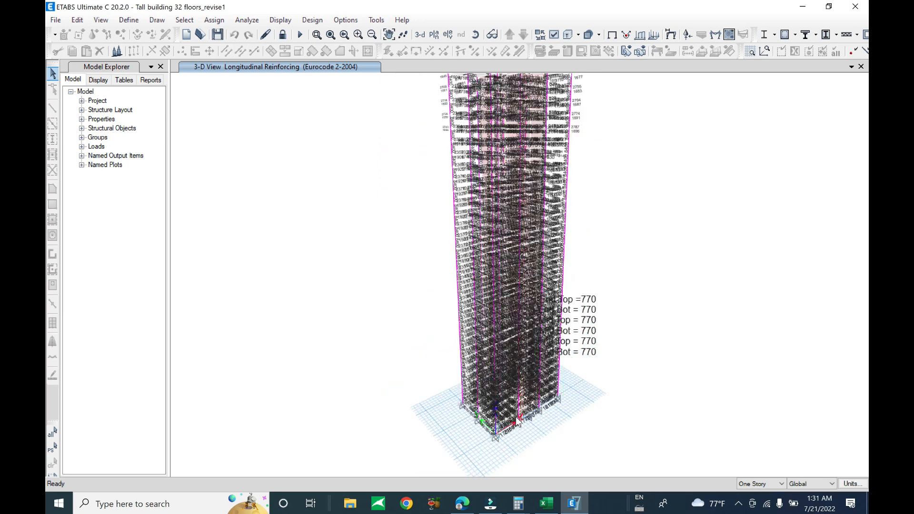
scroll(584, 299, down, 2)
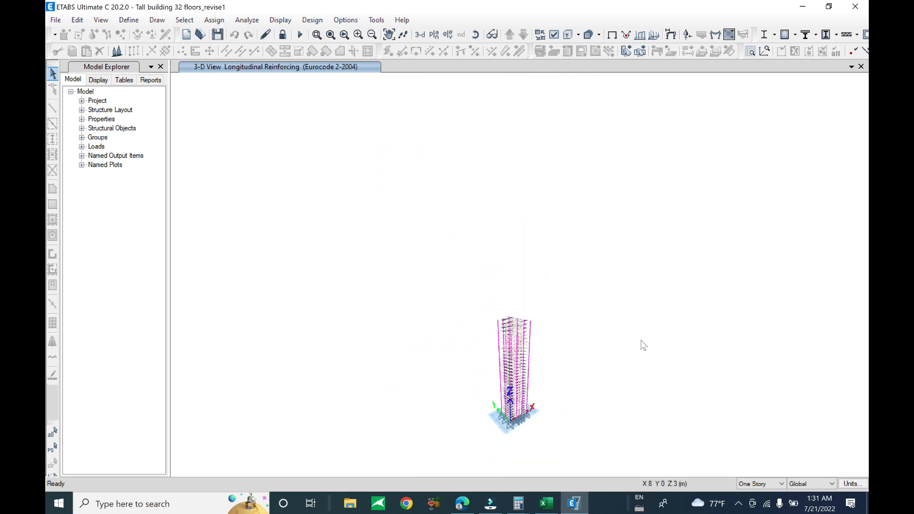
scroll(552, 386, up, 3)
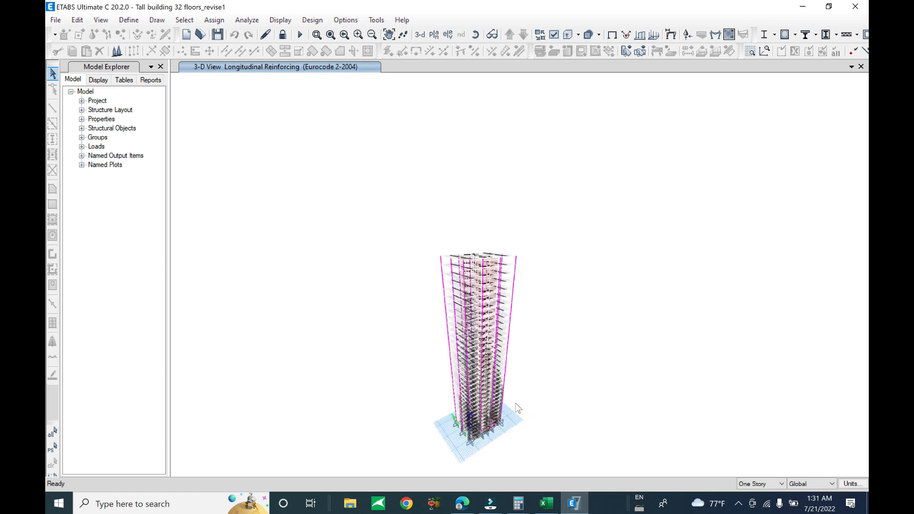
click(738, 504)
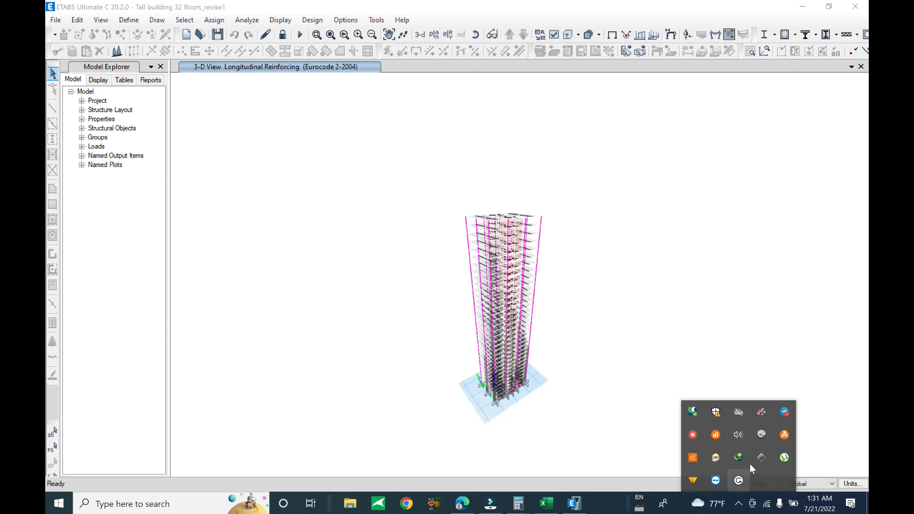
right_click(694, 433)
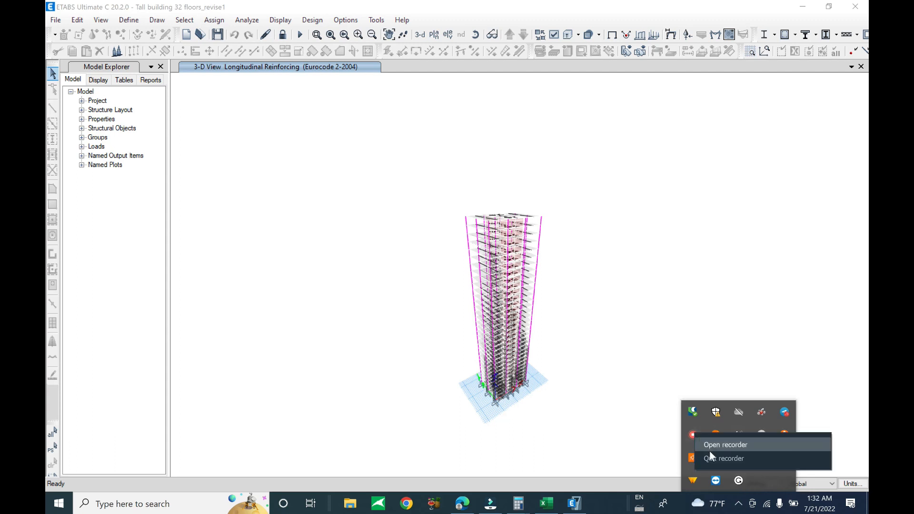